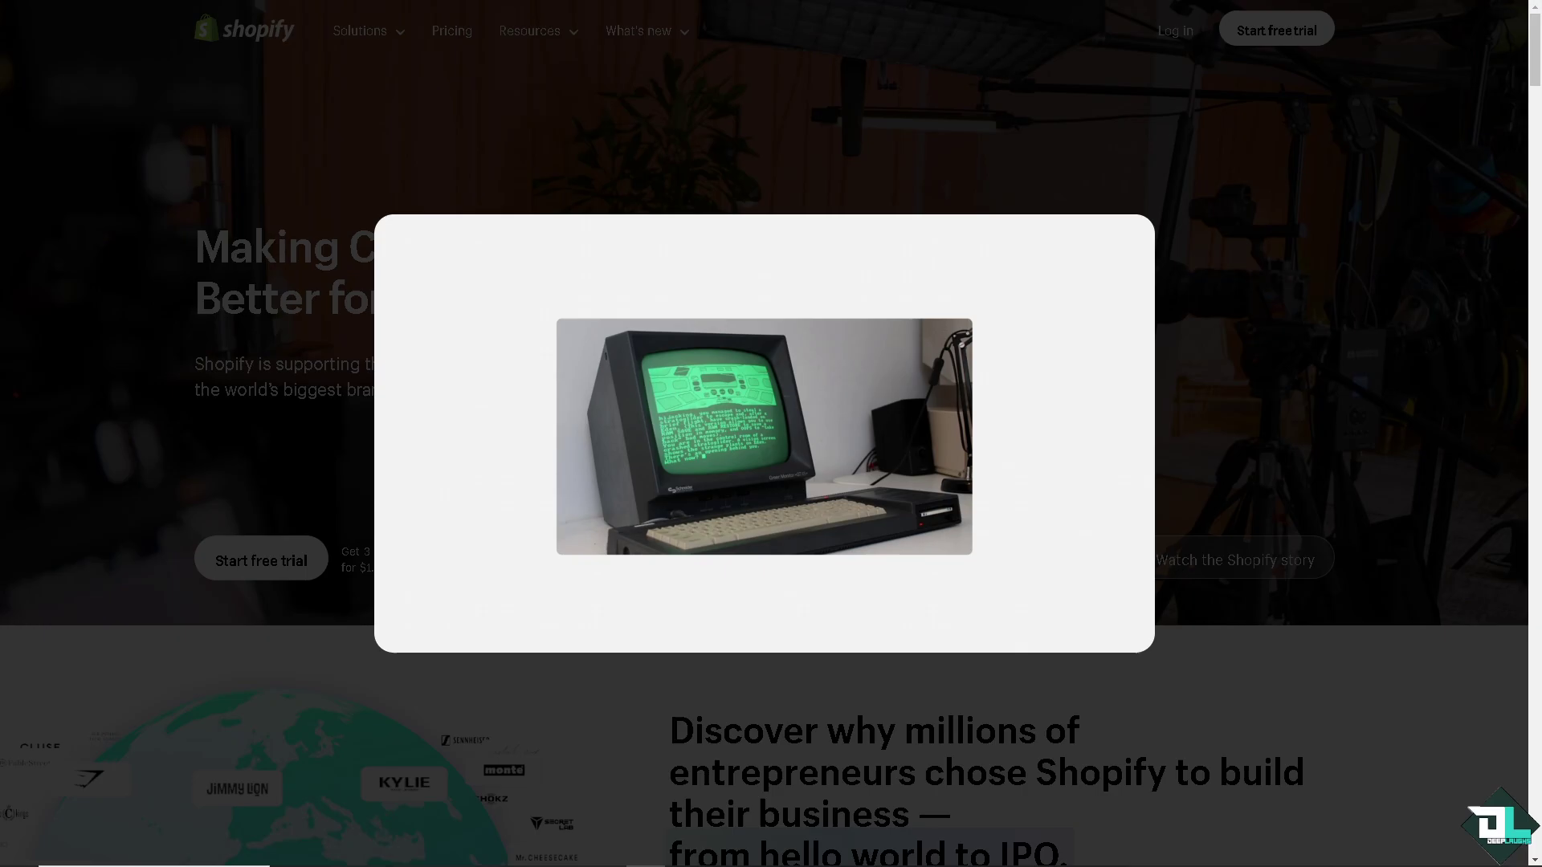
# Close the intro video popup on the Shopify homepage
pyautogui.press('Escape')
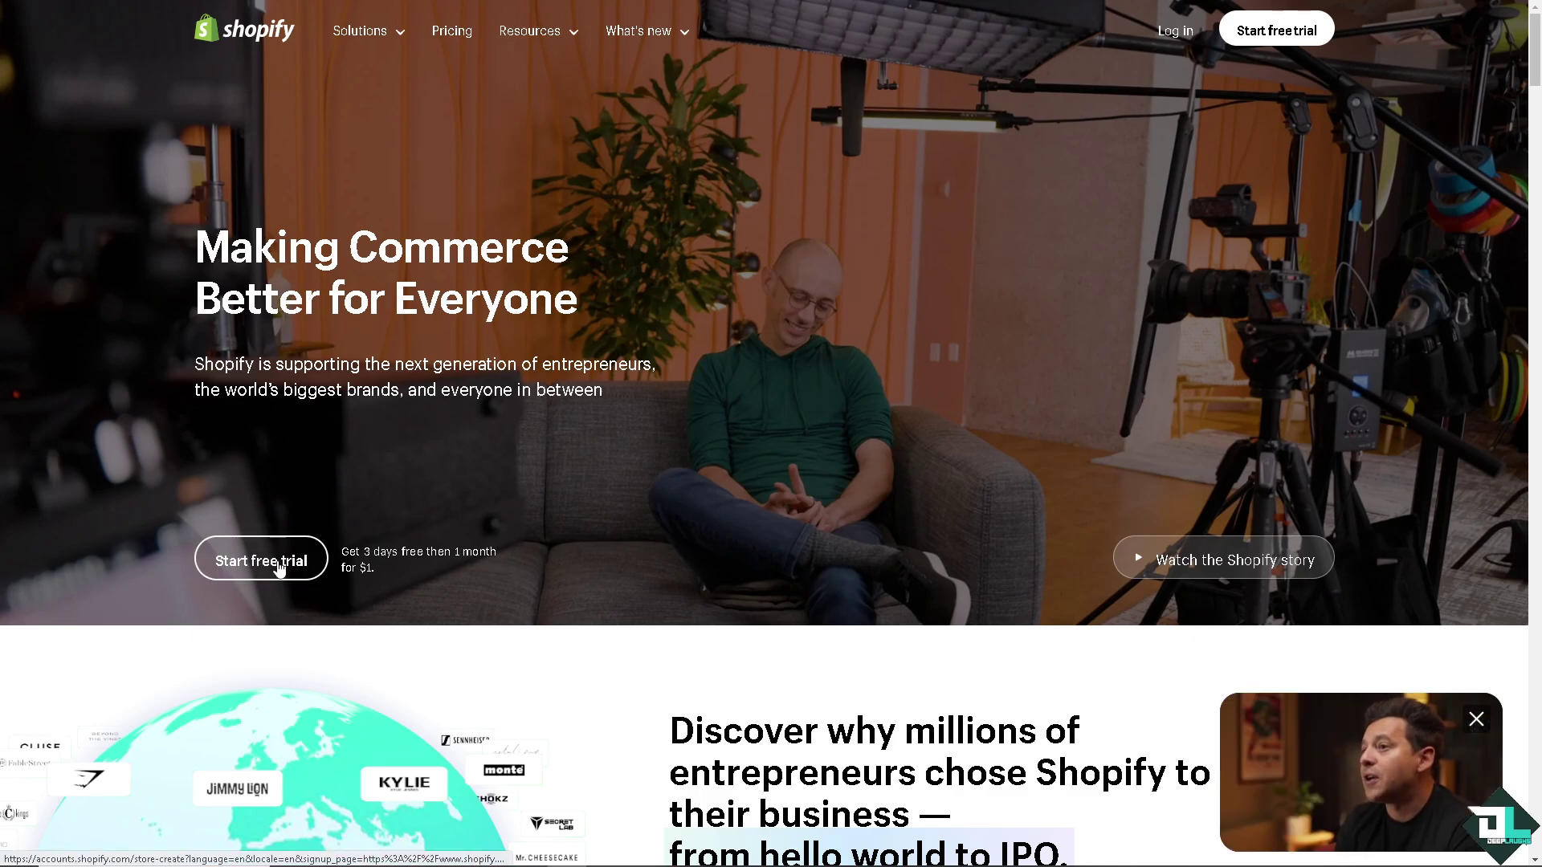
# Start the free trial, answer 'I'm just starting', and skip the remaining setup questions
pyautogui.click(303, 544)
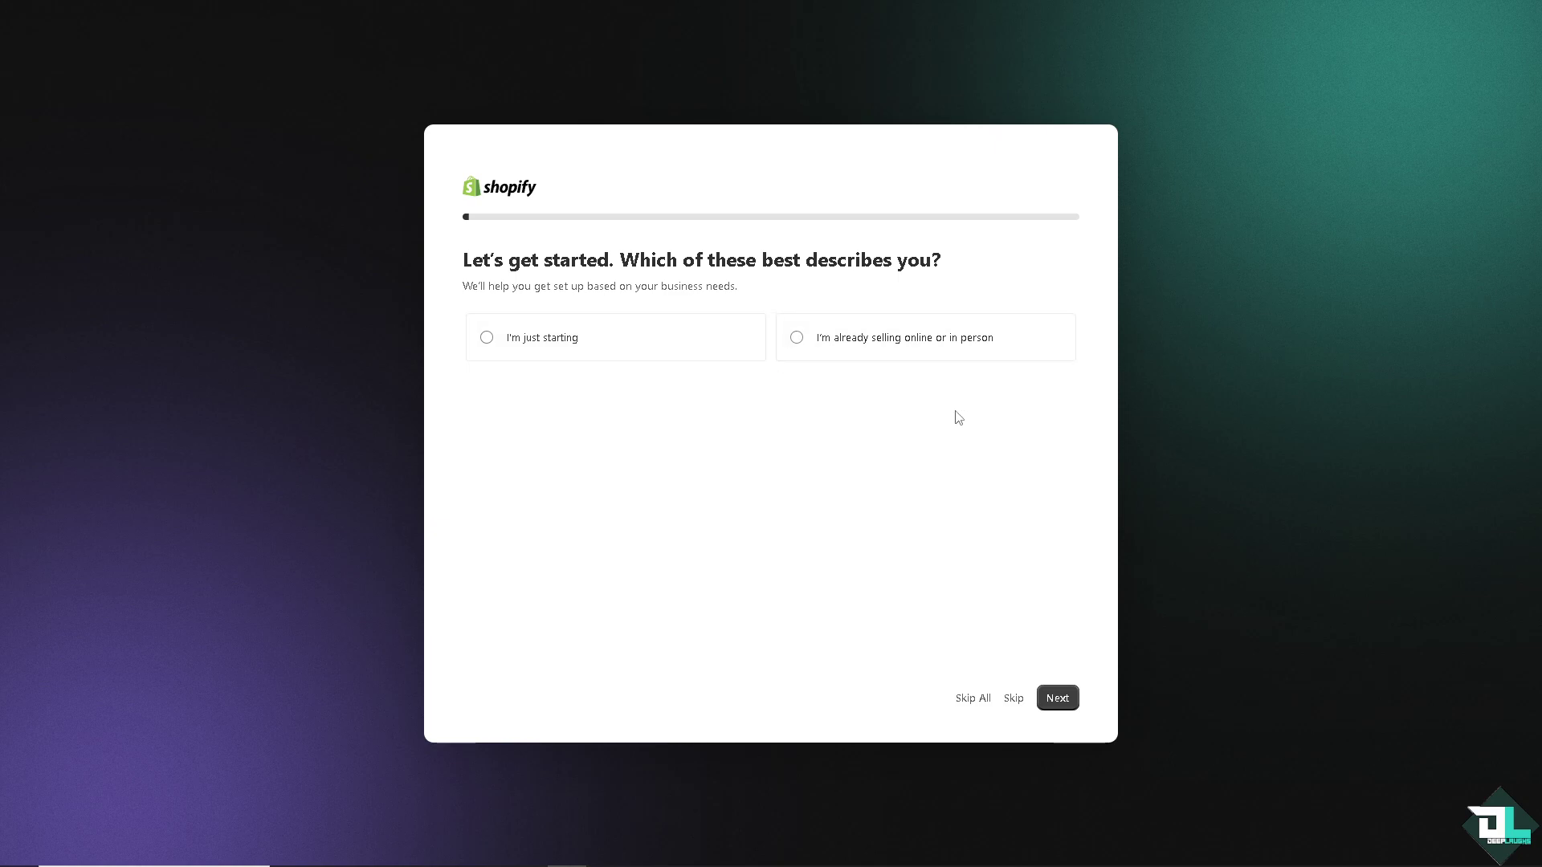
pyautogui.click(530, 349)
pyautogui.click(1015, 703)
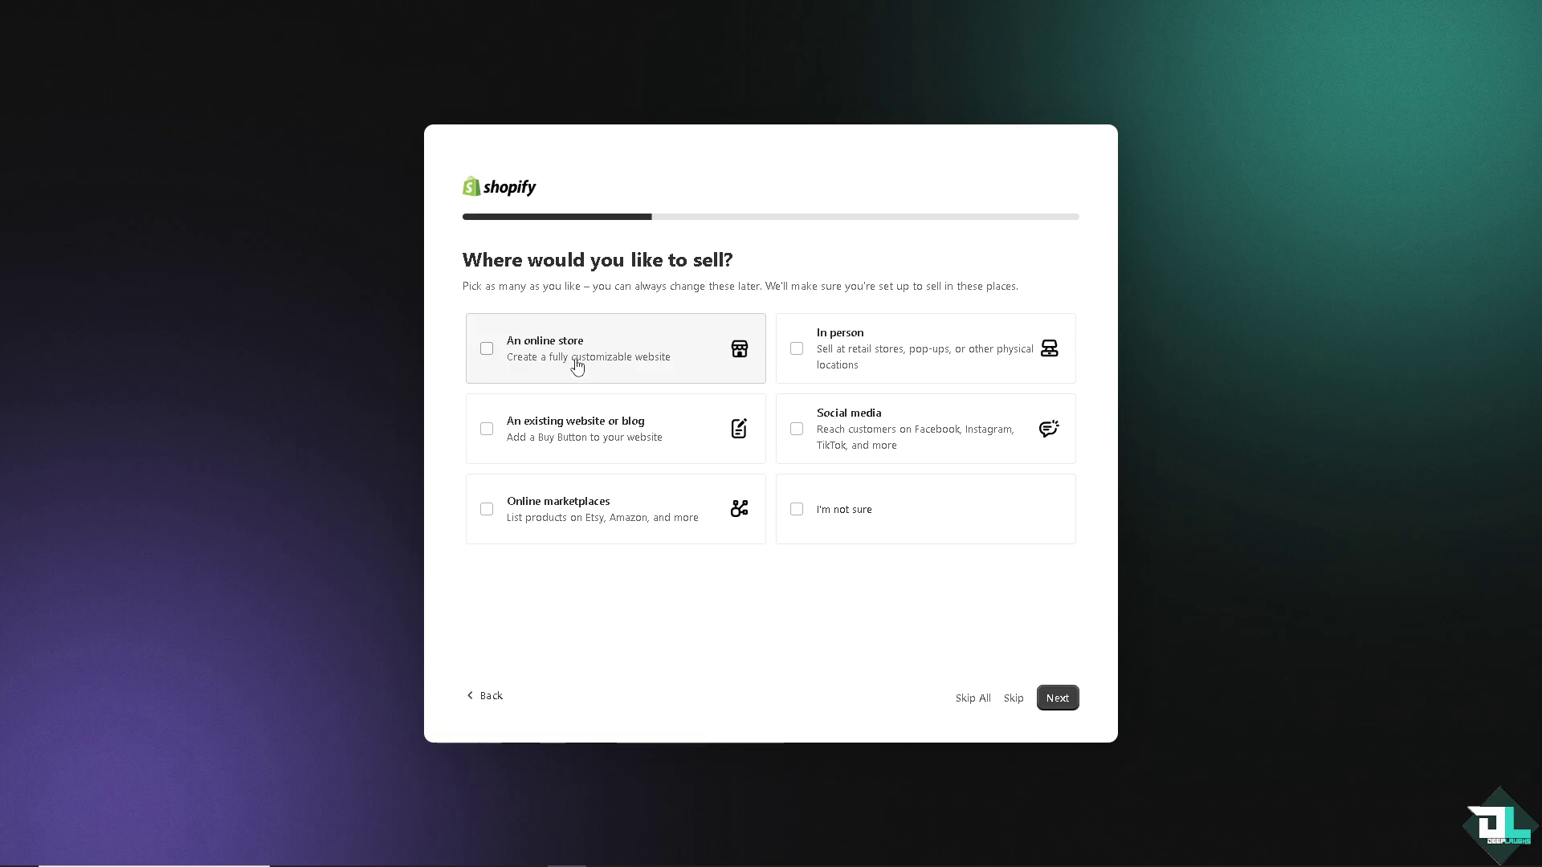
pyautogui.click(1014, 700)
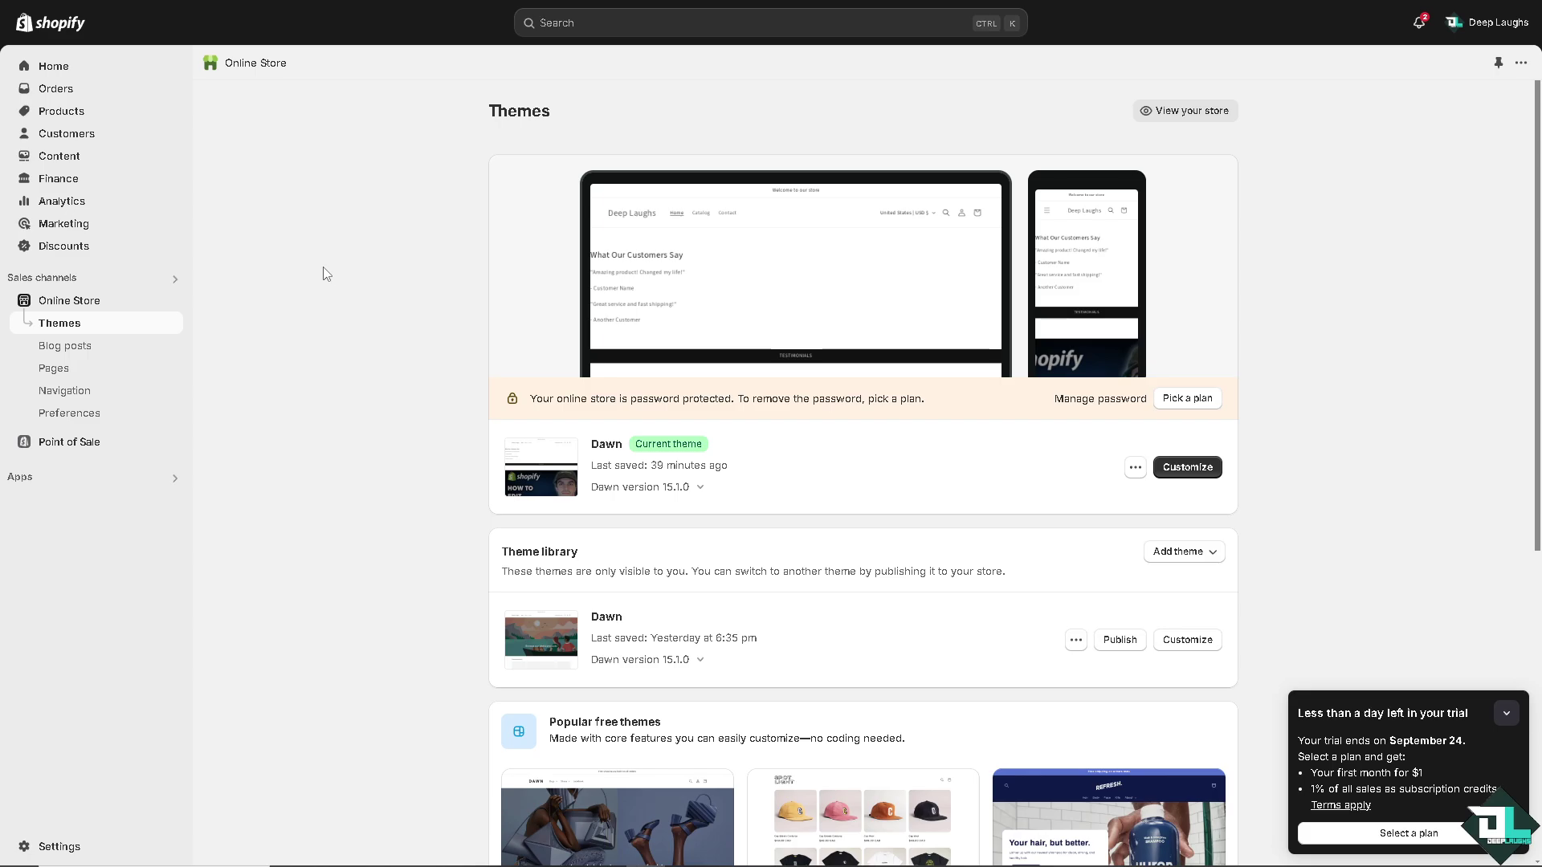
# Add a new product with 'How to Be a Shopify Developer' as both title and description
pyautogui.click(72, 117)
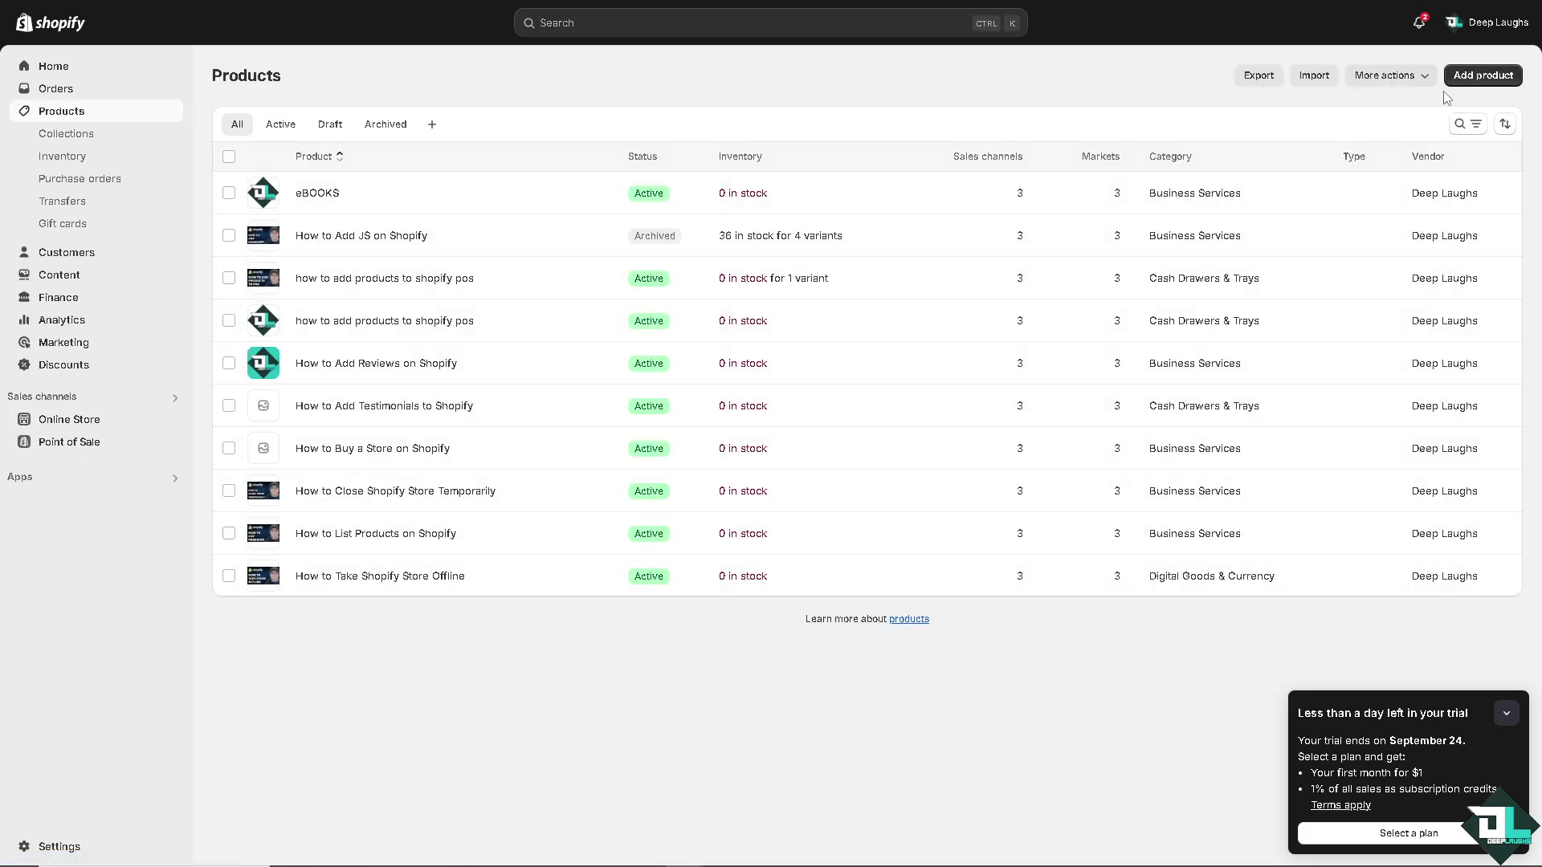
pyautogui.click(1491, 74)
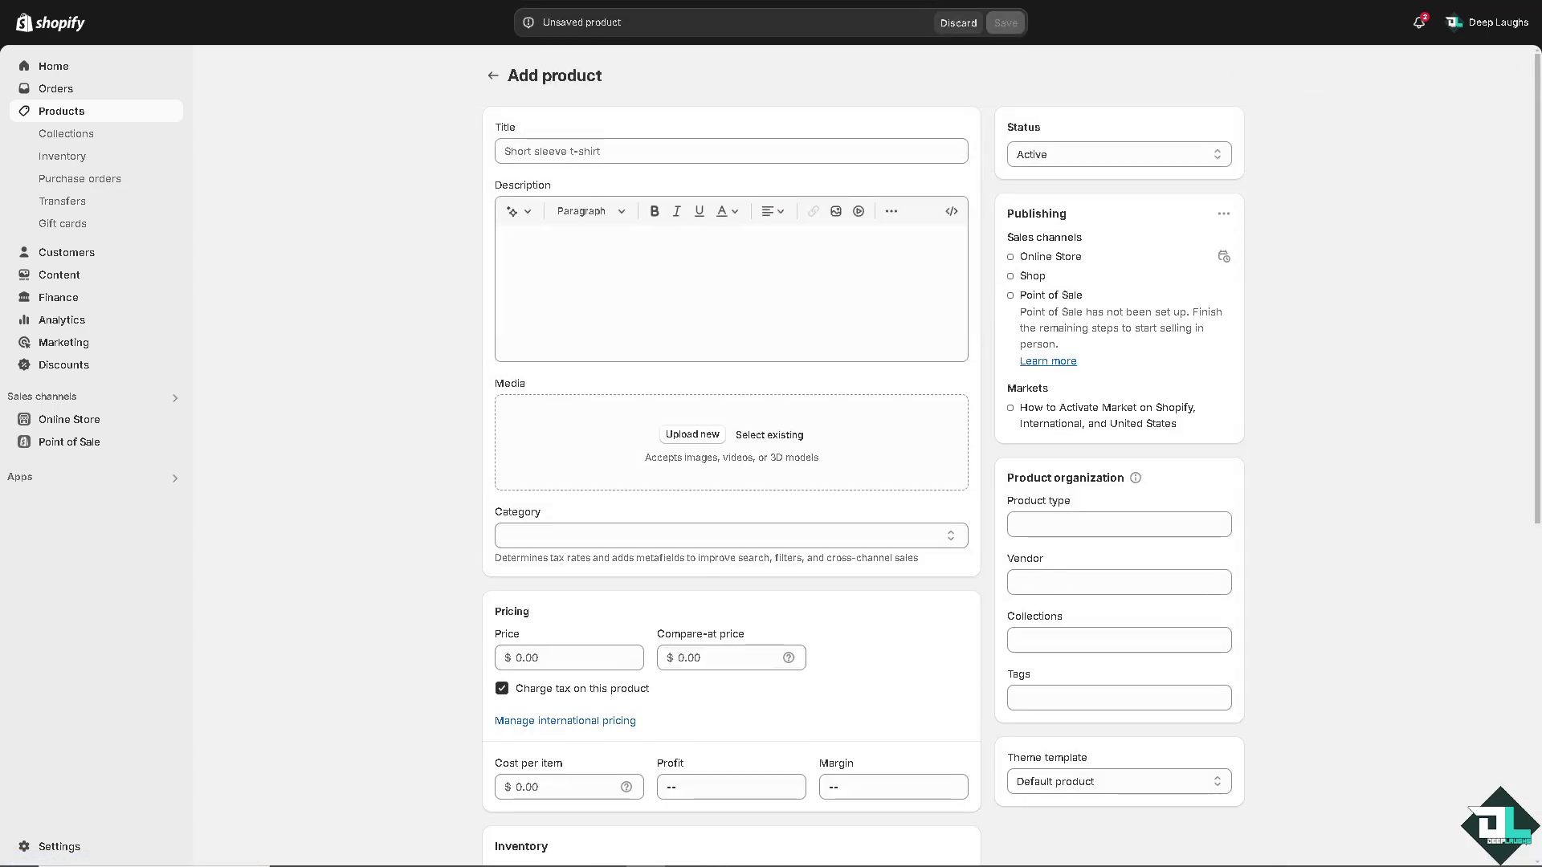
pyautogui.click(644, 152)
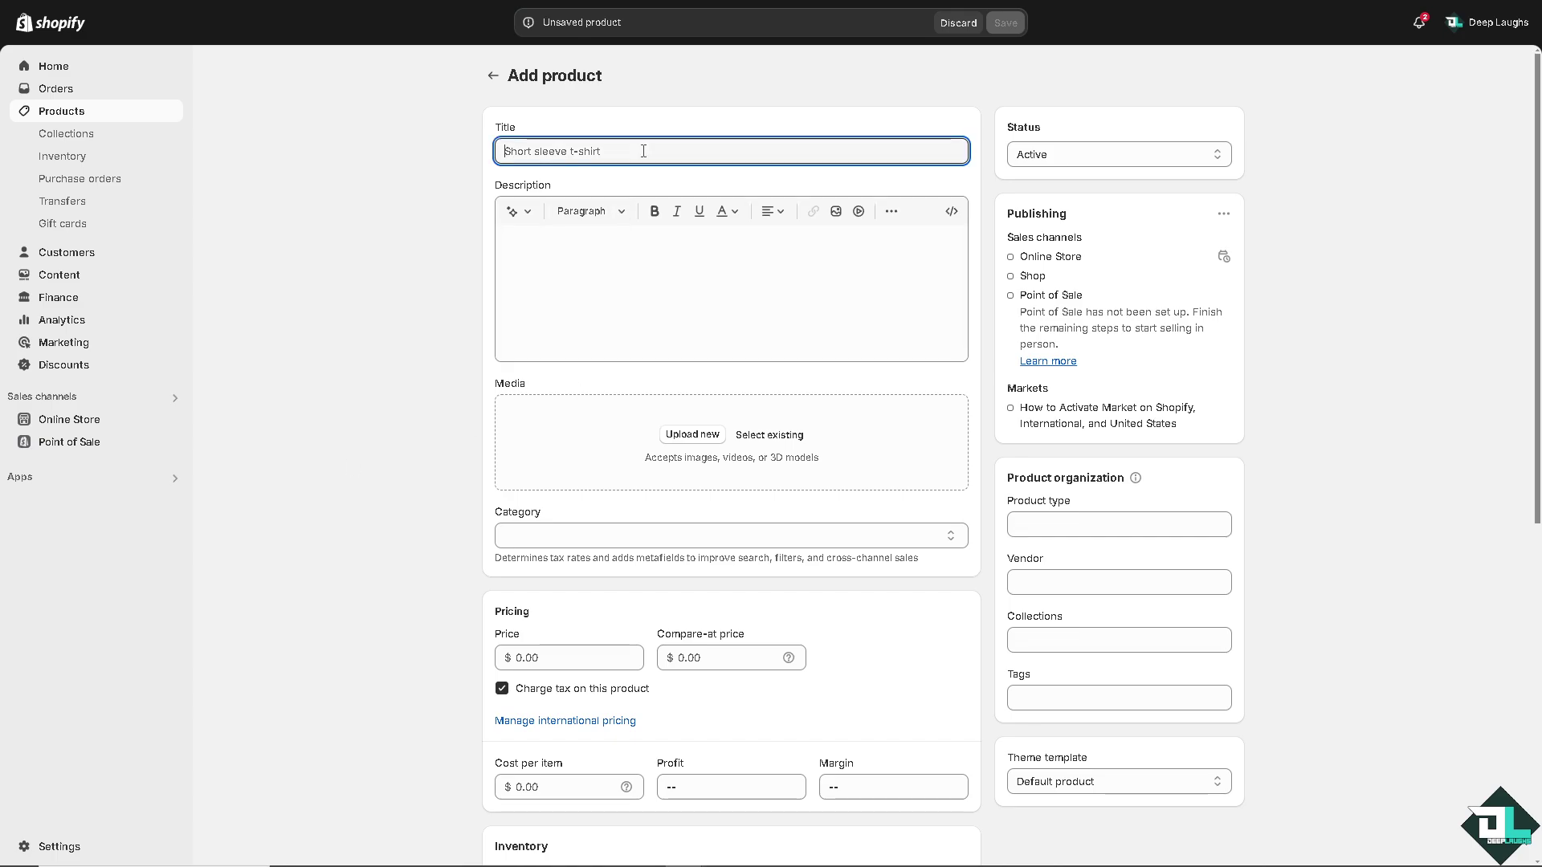
pyautogui.write('How to Be a Shopify Developer')
pyautogui.click(671, 236)
pyautogui.write('How to Be a Shopify Developer')
# Make the description line bold with a bright green text colour
pyautogui.moveTo(682, 239); pyautogui.dragTo(504, 242)
pyautogui.click(655, 212)
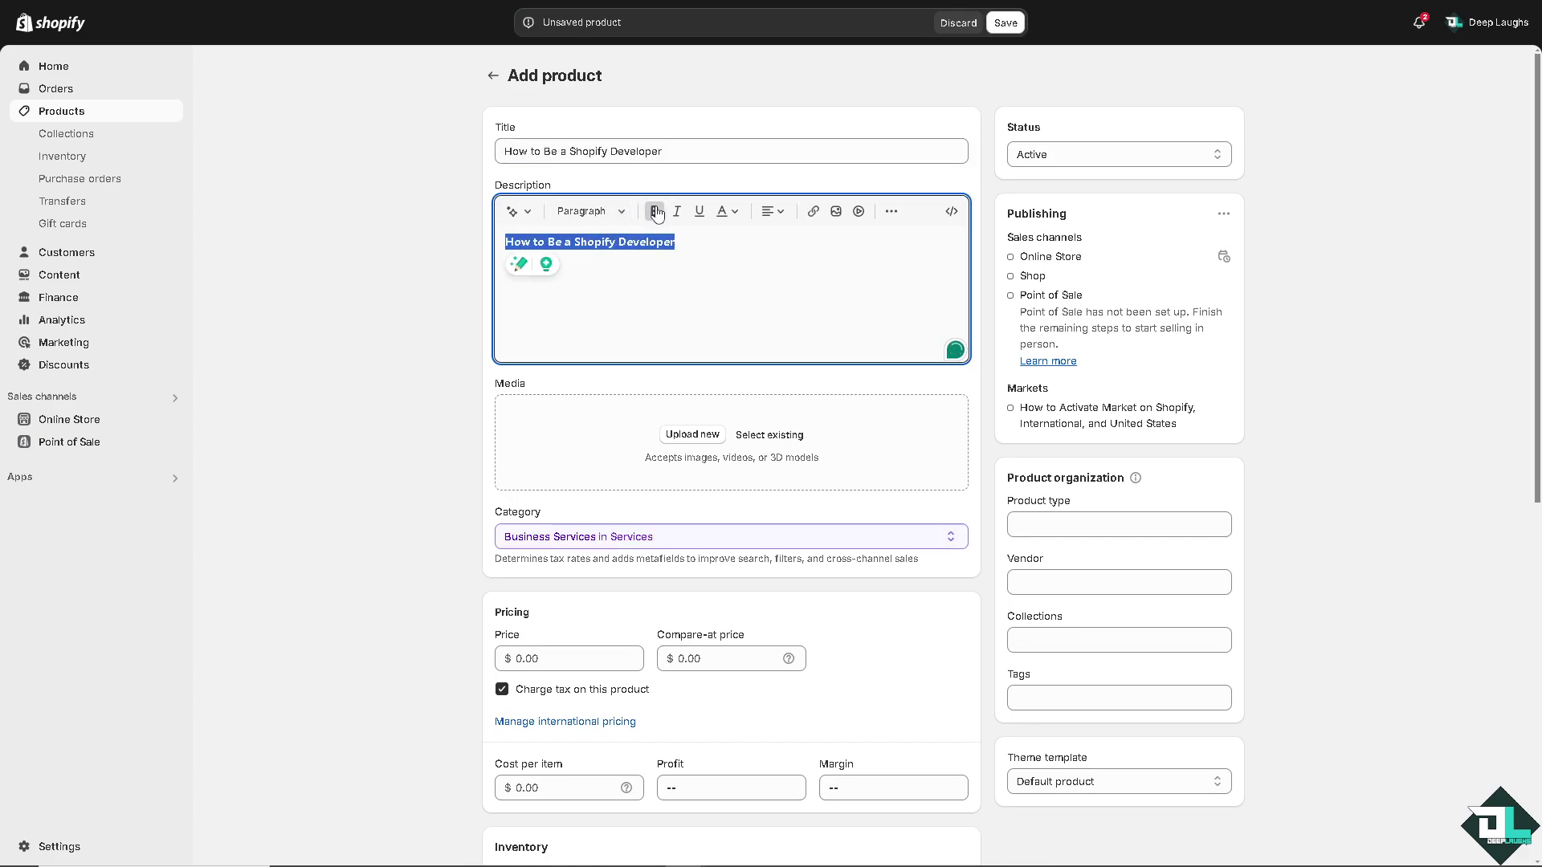
pyautogui.click(738, 213)
pyautogui.click(786, 339)
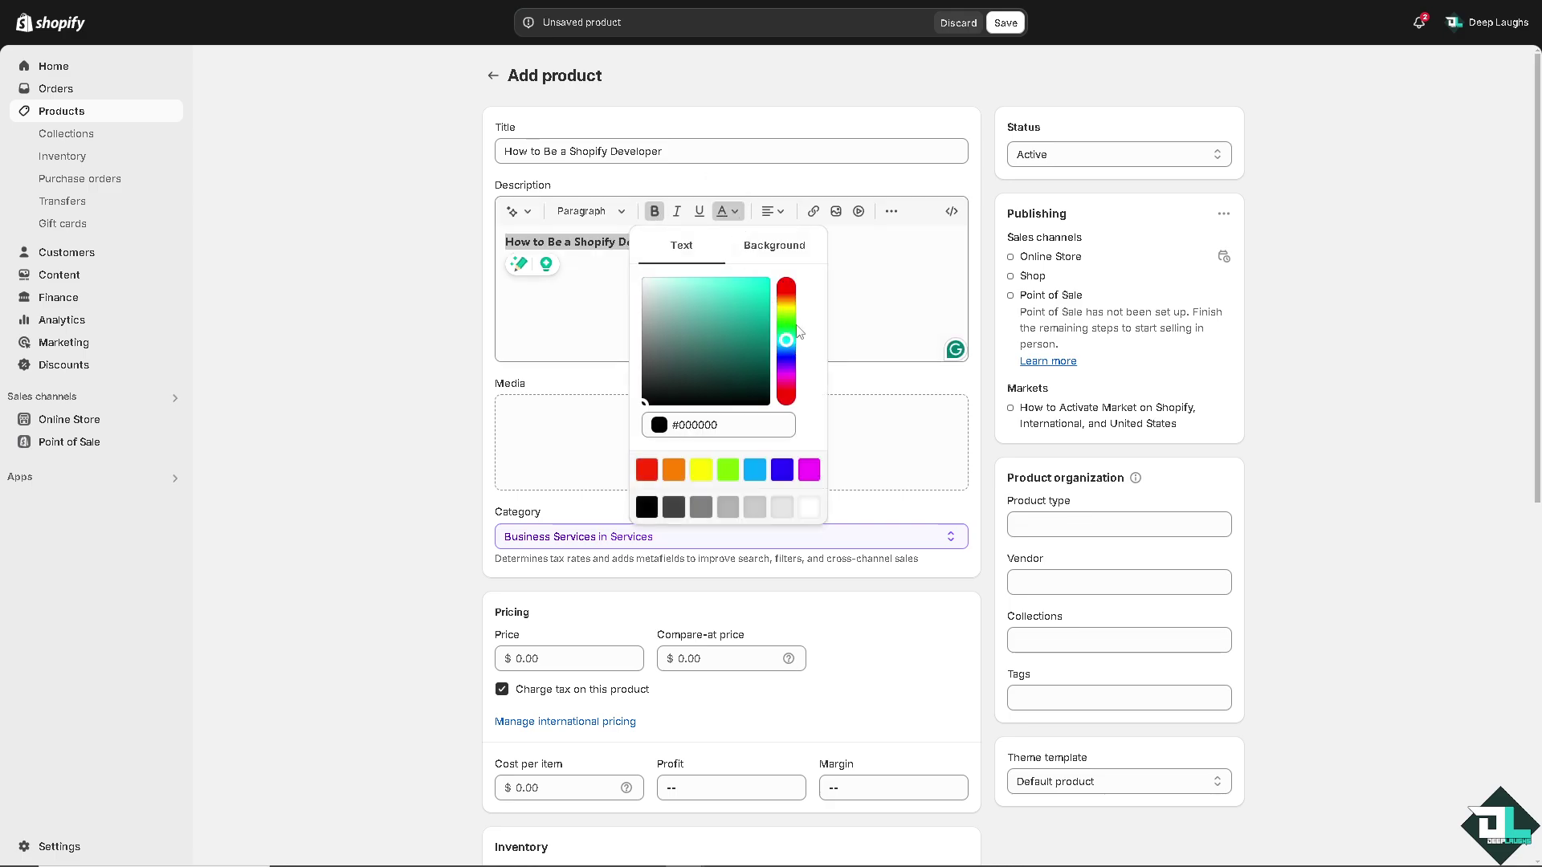
pyautogui.moveTo(796, 326); pyautogui.dragTo(786, 322)
pyautogui.click(765, 318)
# Underline and centre the description line
pyautogui.click(699, 212)
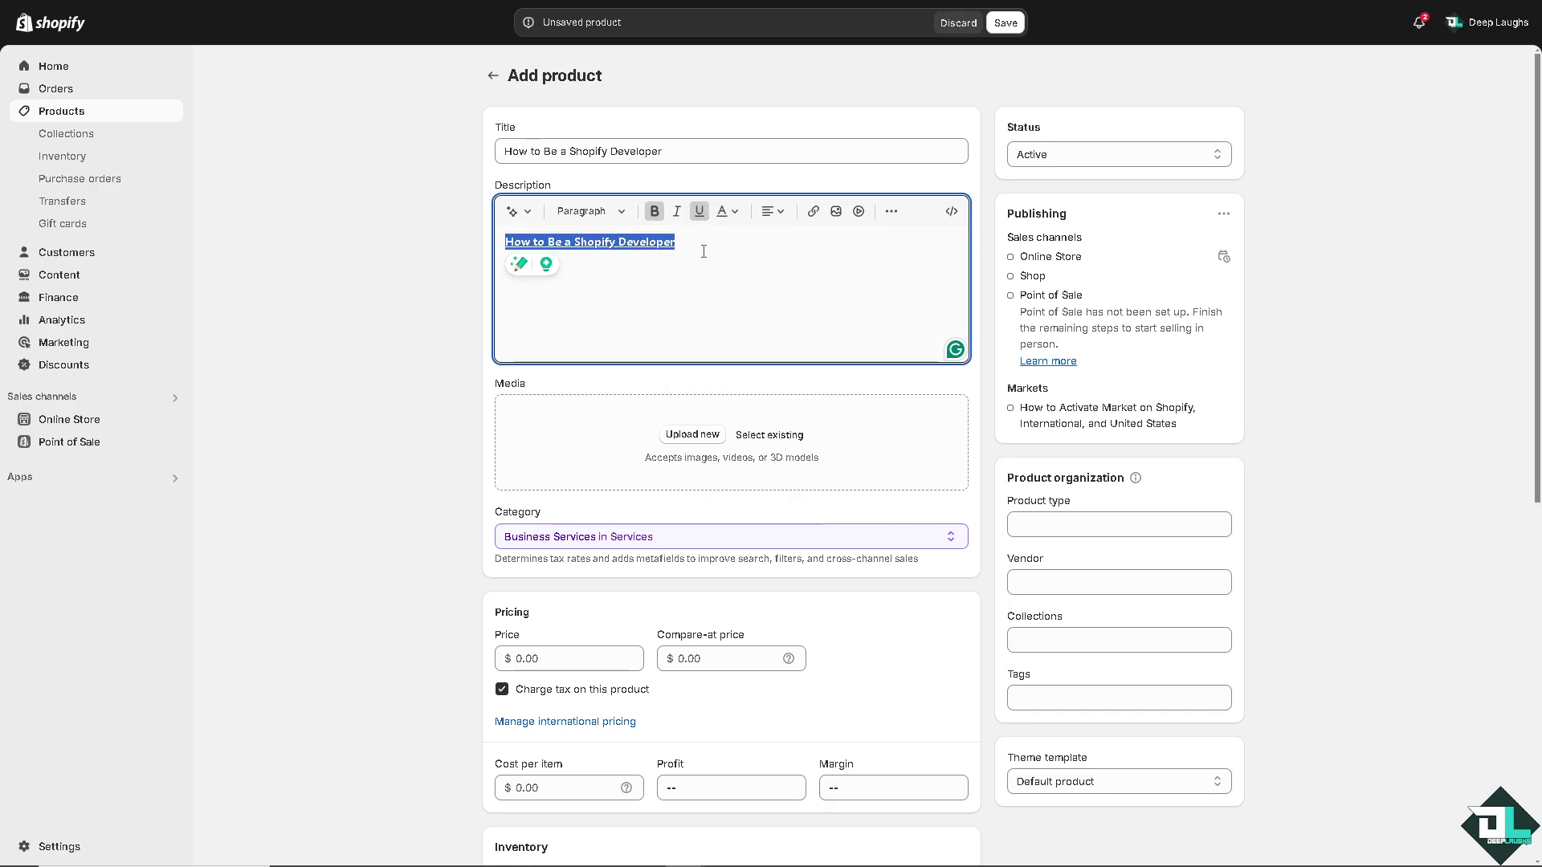
pyautogui.click(712, 237)
pyautogui.moveTo(712, 237); pyautogui.dragTo(481, 248)
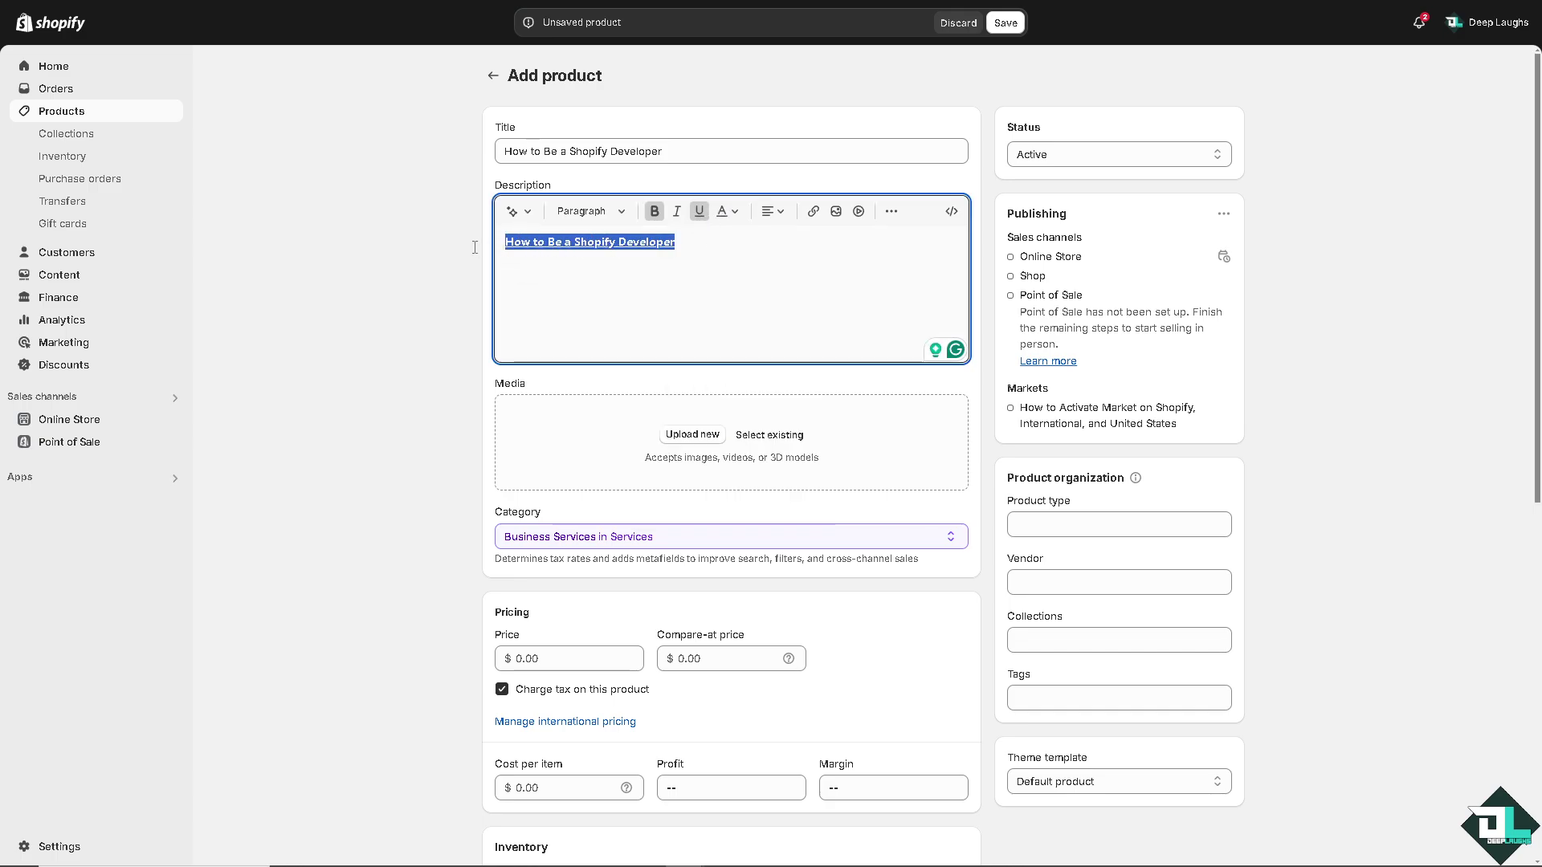
pyautogui.click(770, 214)
pyautogui.click(773, 261)
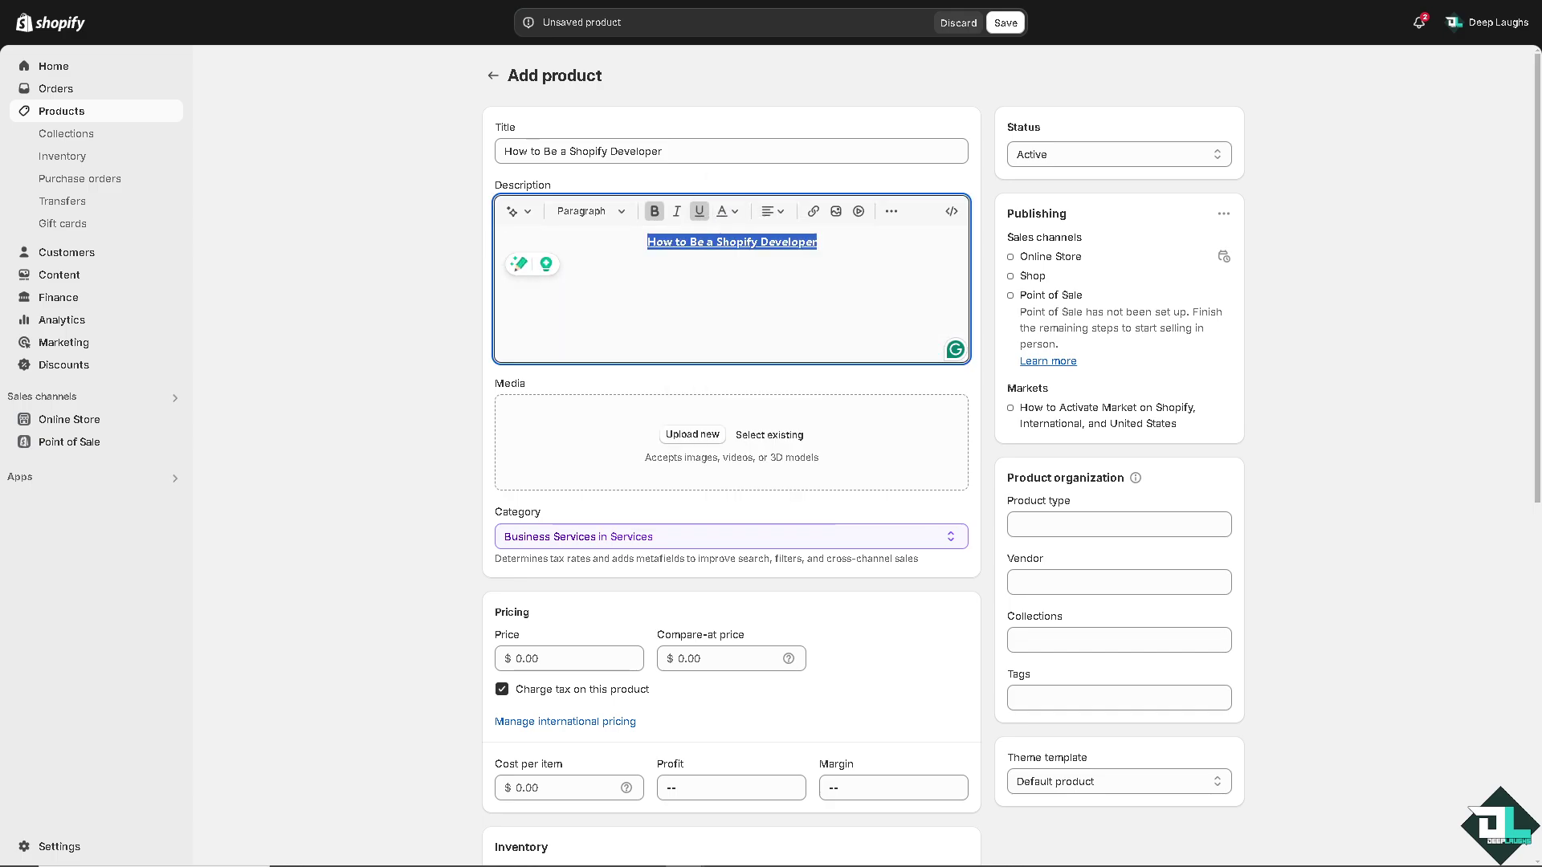
pyautogui.click(870, 245)
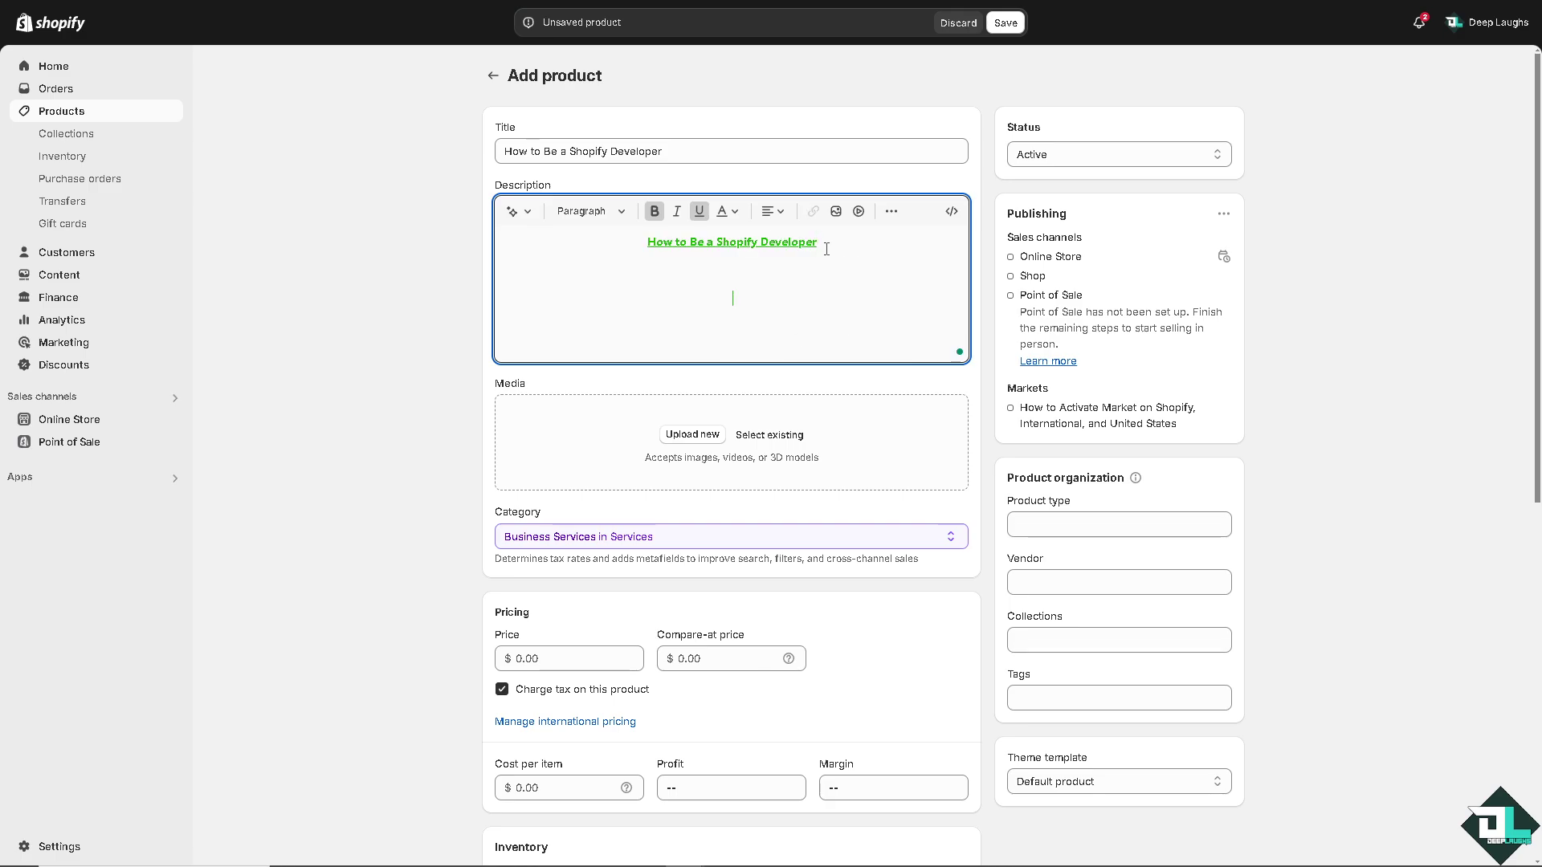
# Upload the thumbnail image and insert it into the description below the heading
pyautogui.click(836, 212)
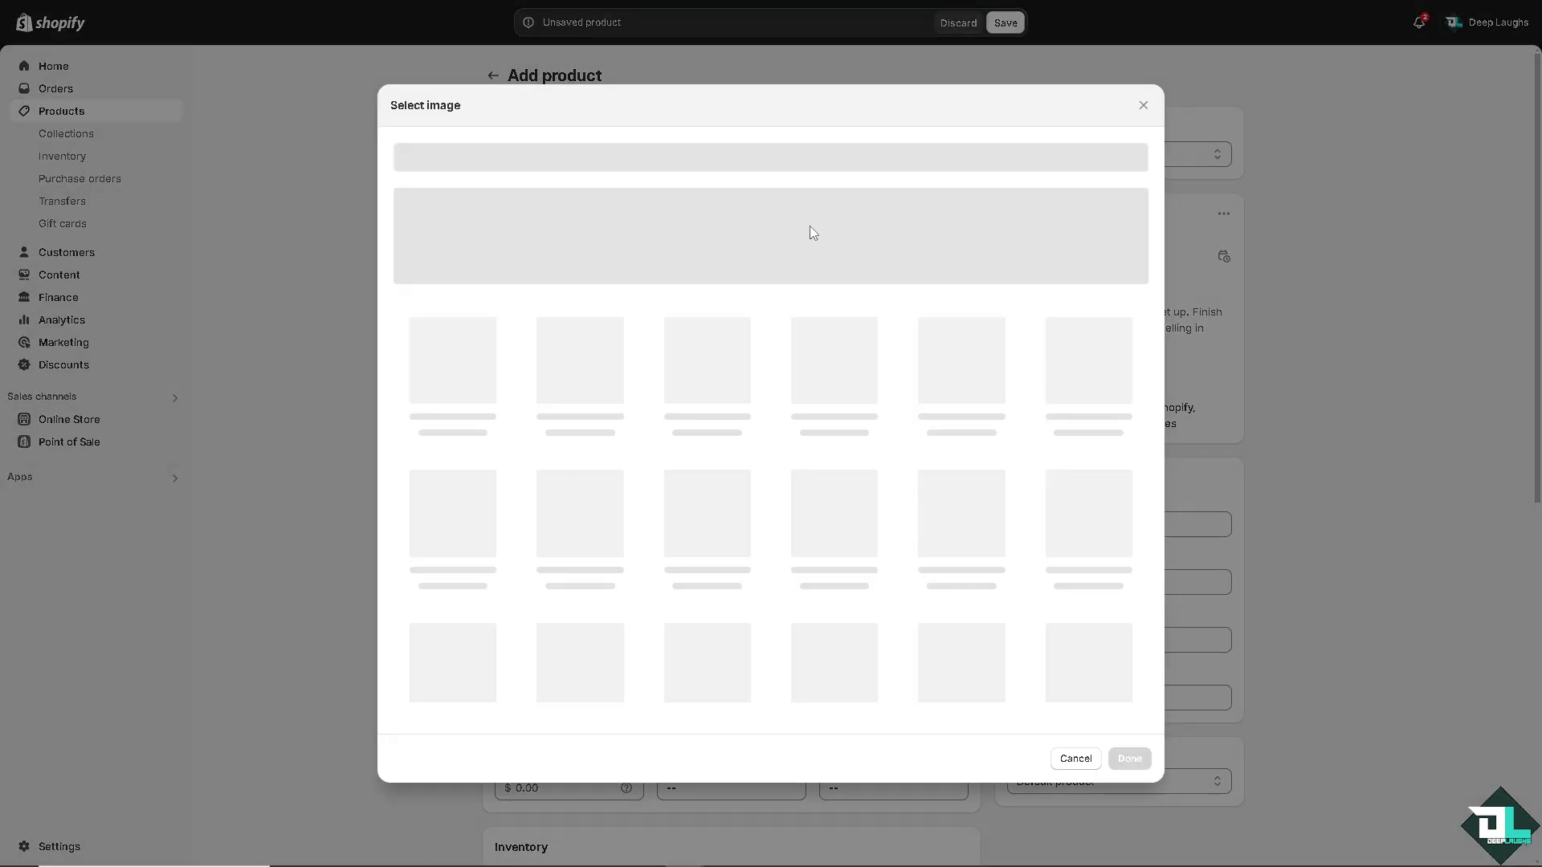
pyautogui.moveTo(1540, 562); pyautogui.dragTo(740, 577)
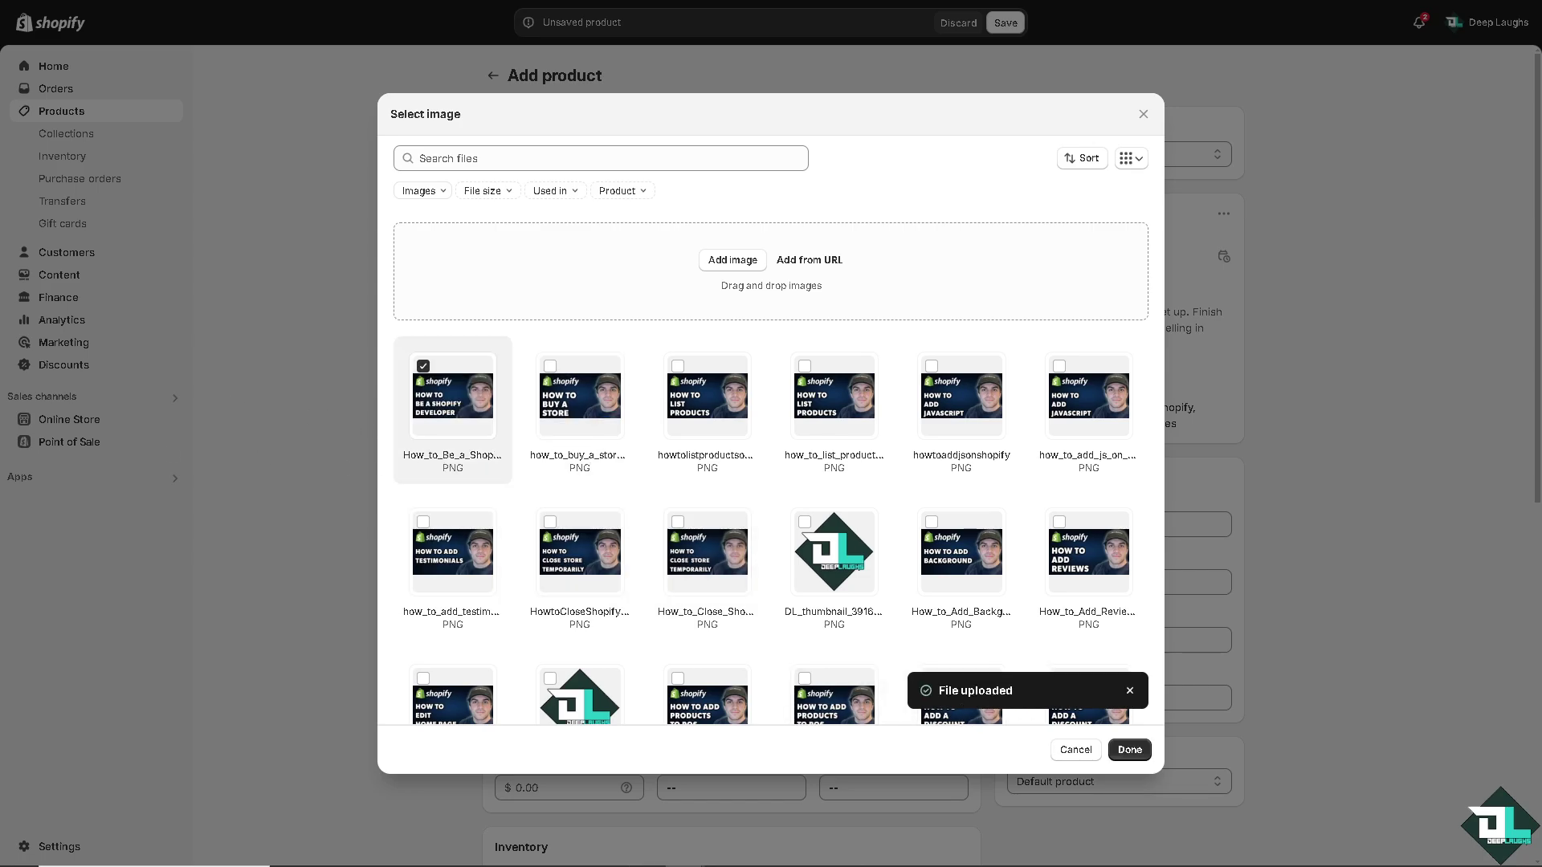
pyautogui.click(1129, 749)
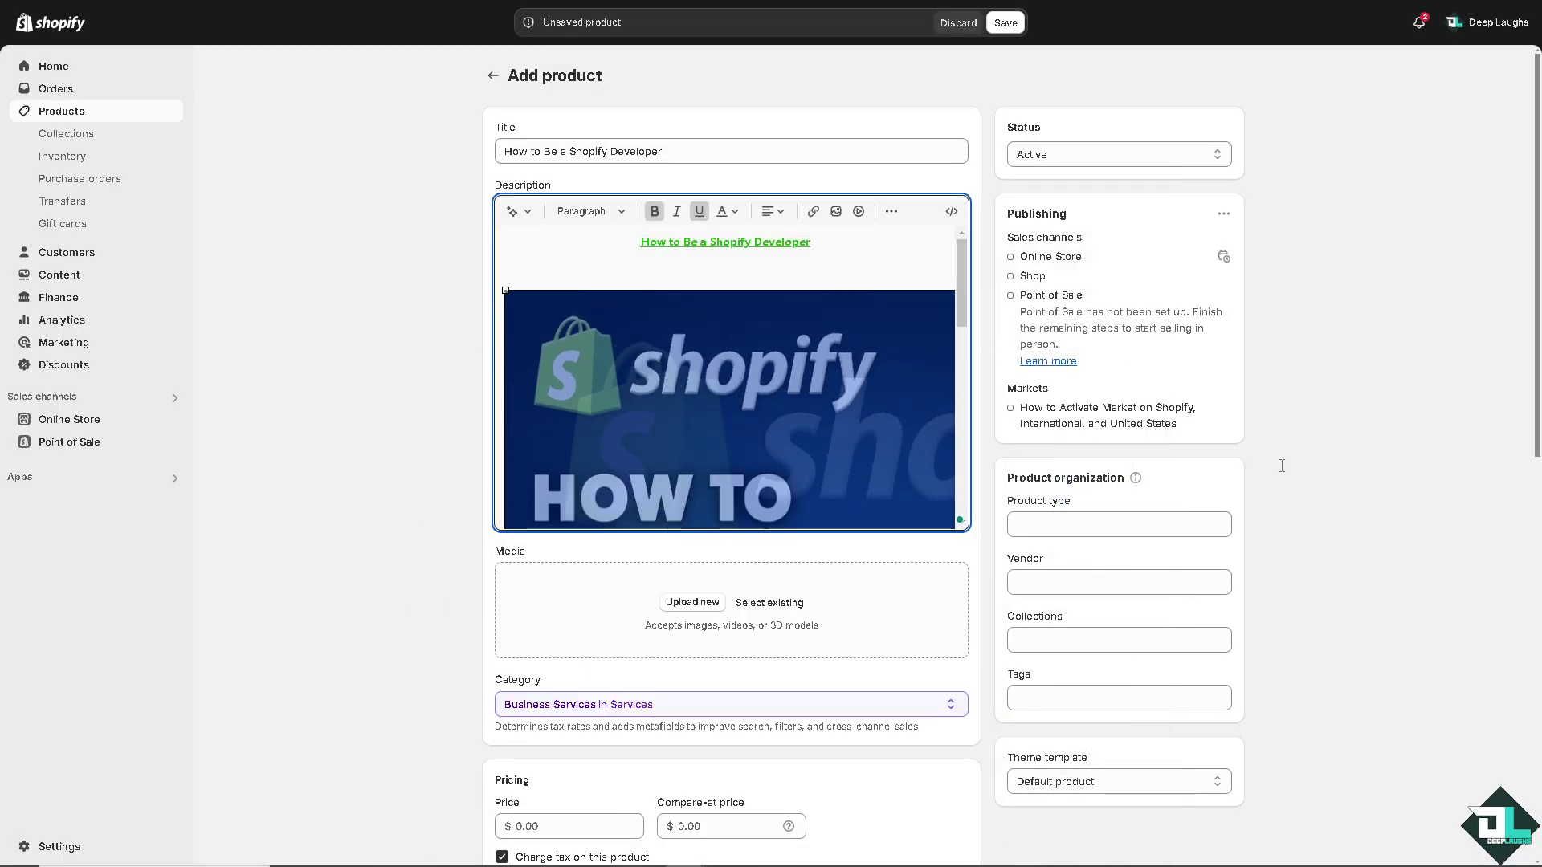
# Enlarge the description image, set the price to 69, and save the product
pyautogui.moveTo(527, 305); pyautogui.dragTo(891, 401)
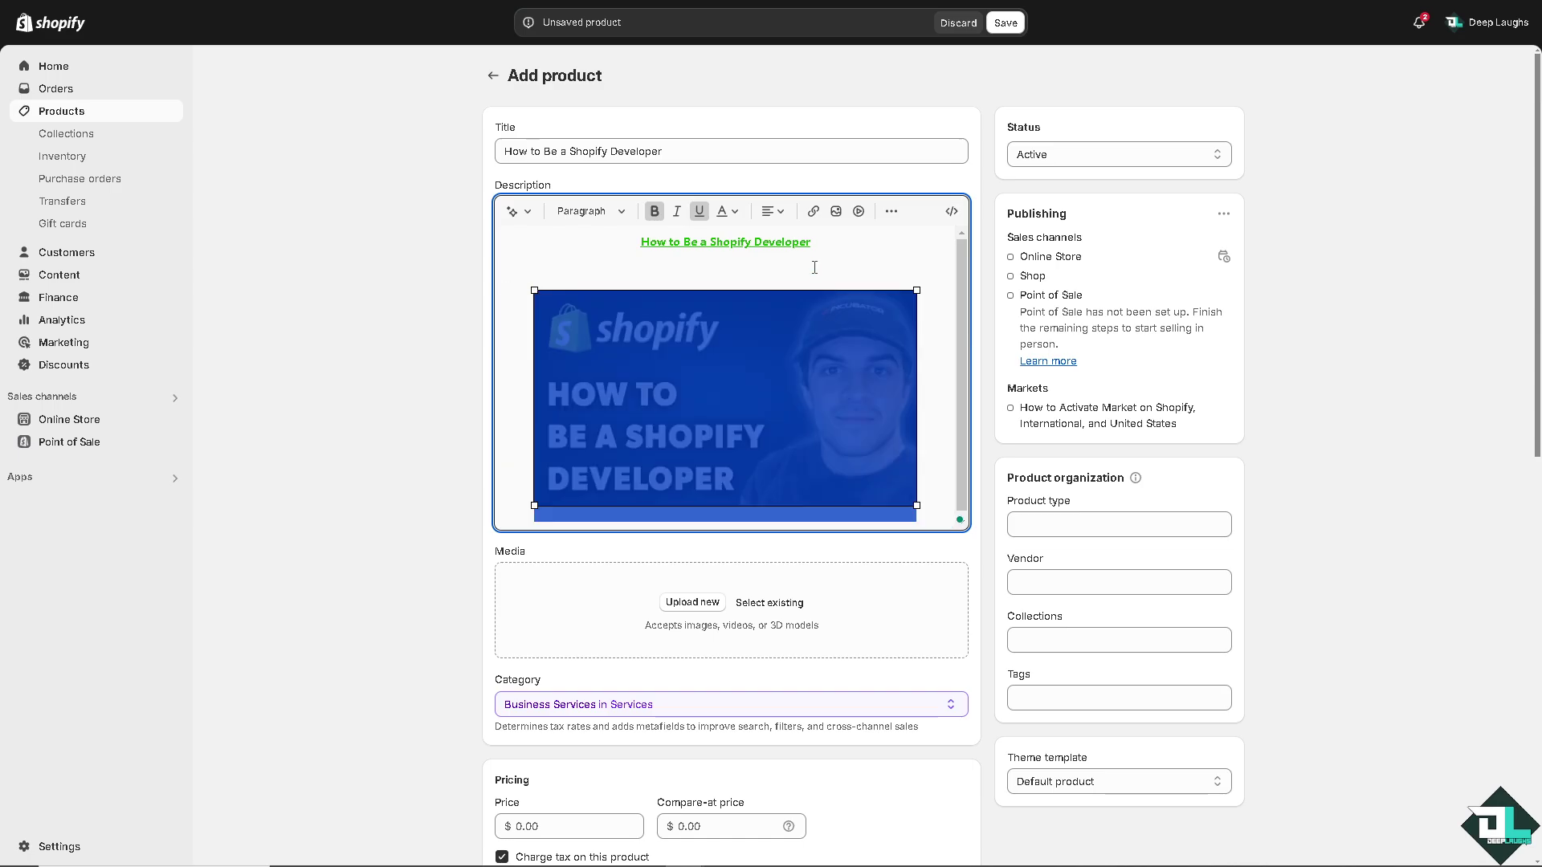
pyautogui.scroll(-2, 743, 514)
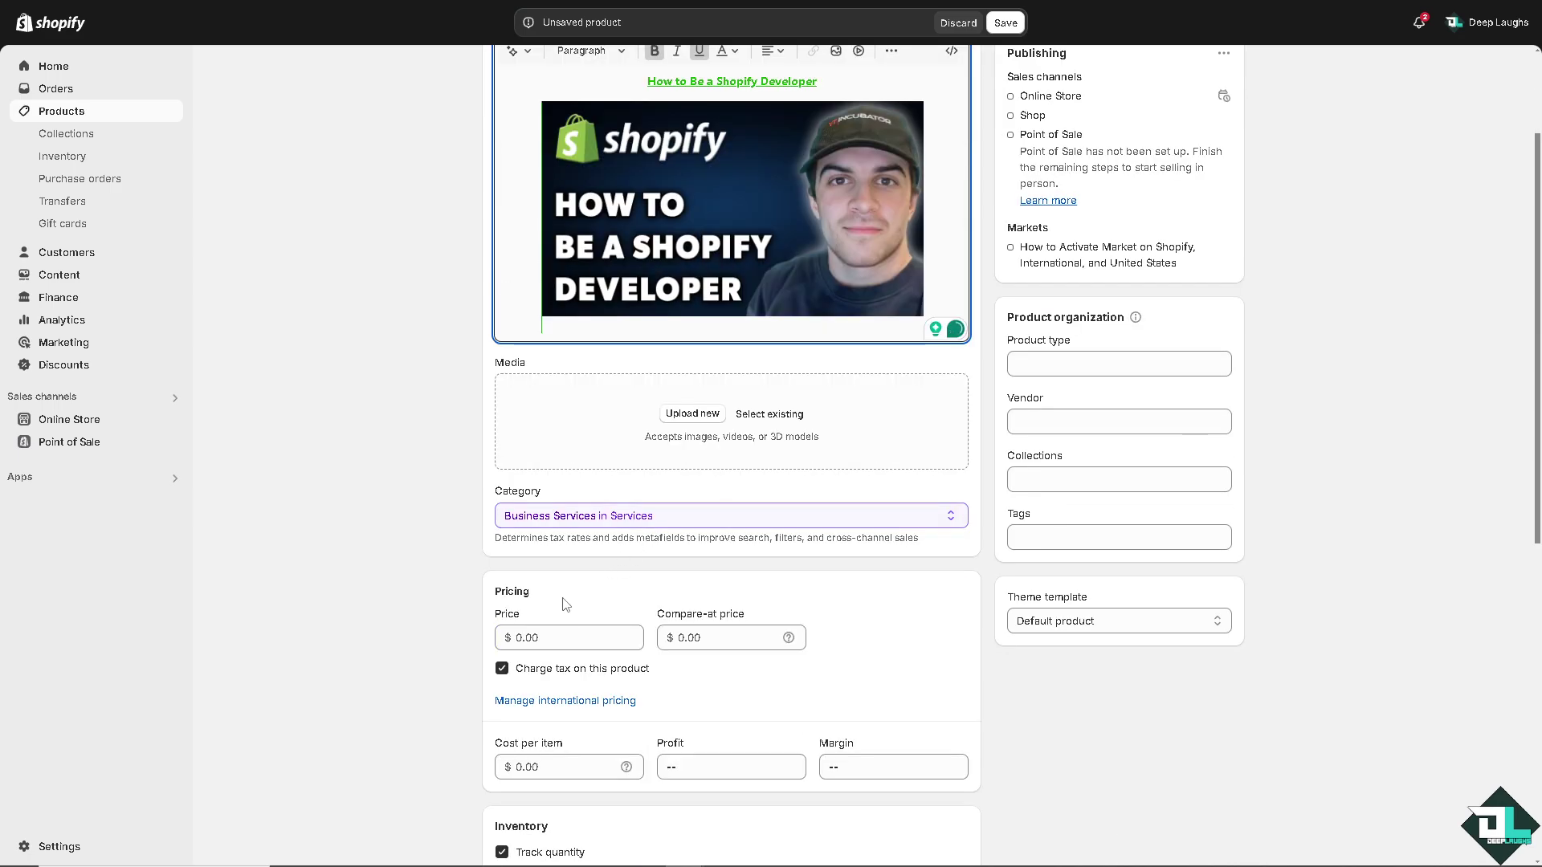
pyautogui.click(504, 636)
pyautogui.write('69')
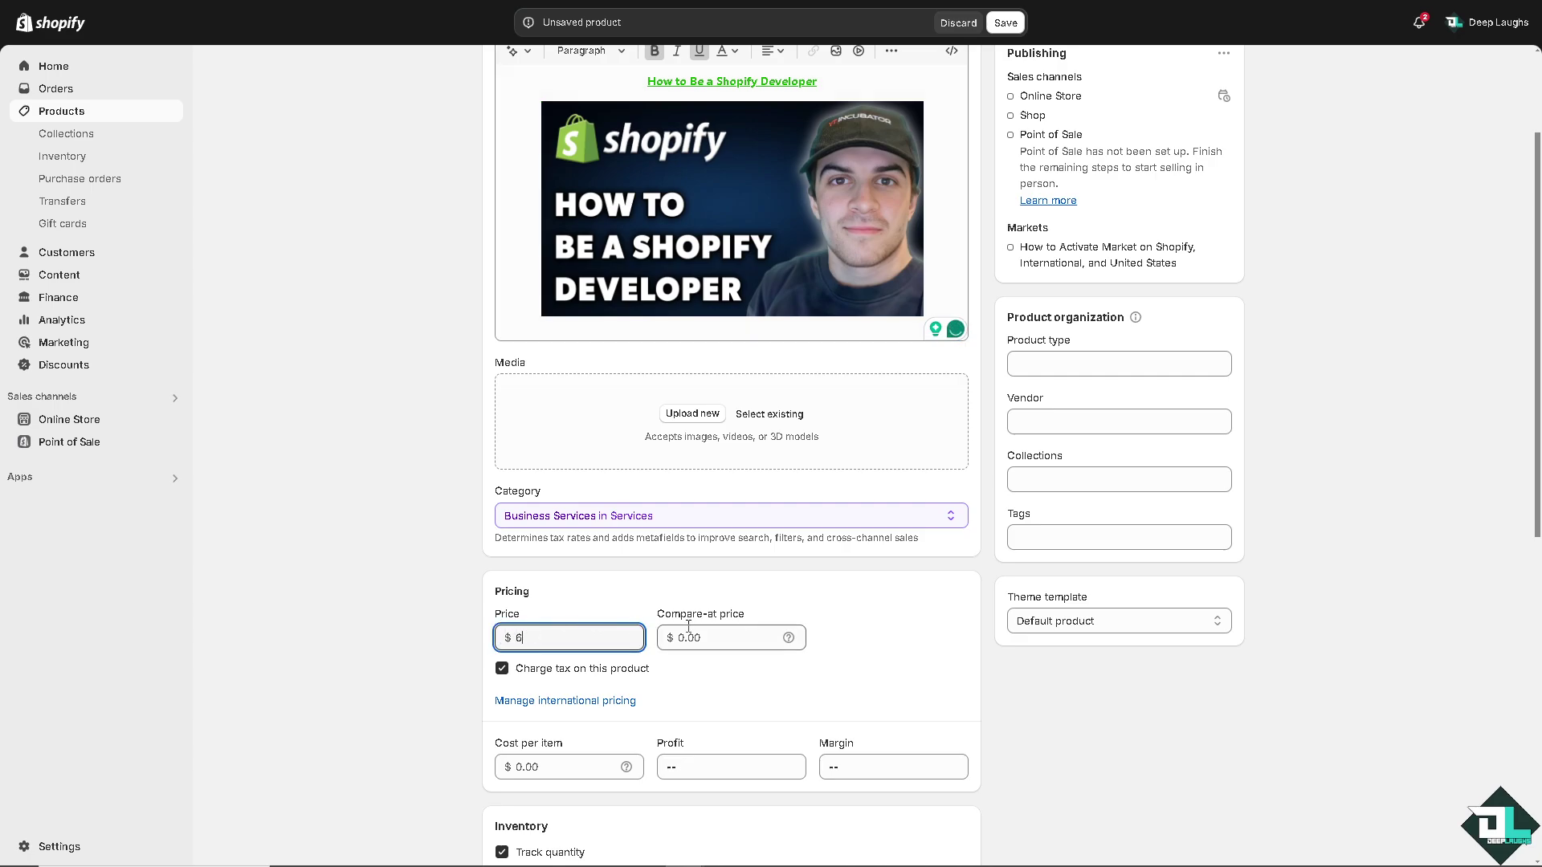
pyautogui.scroll(-6, 494, 610)
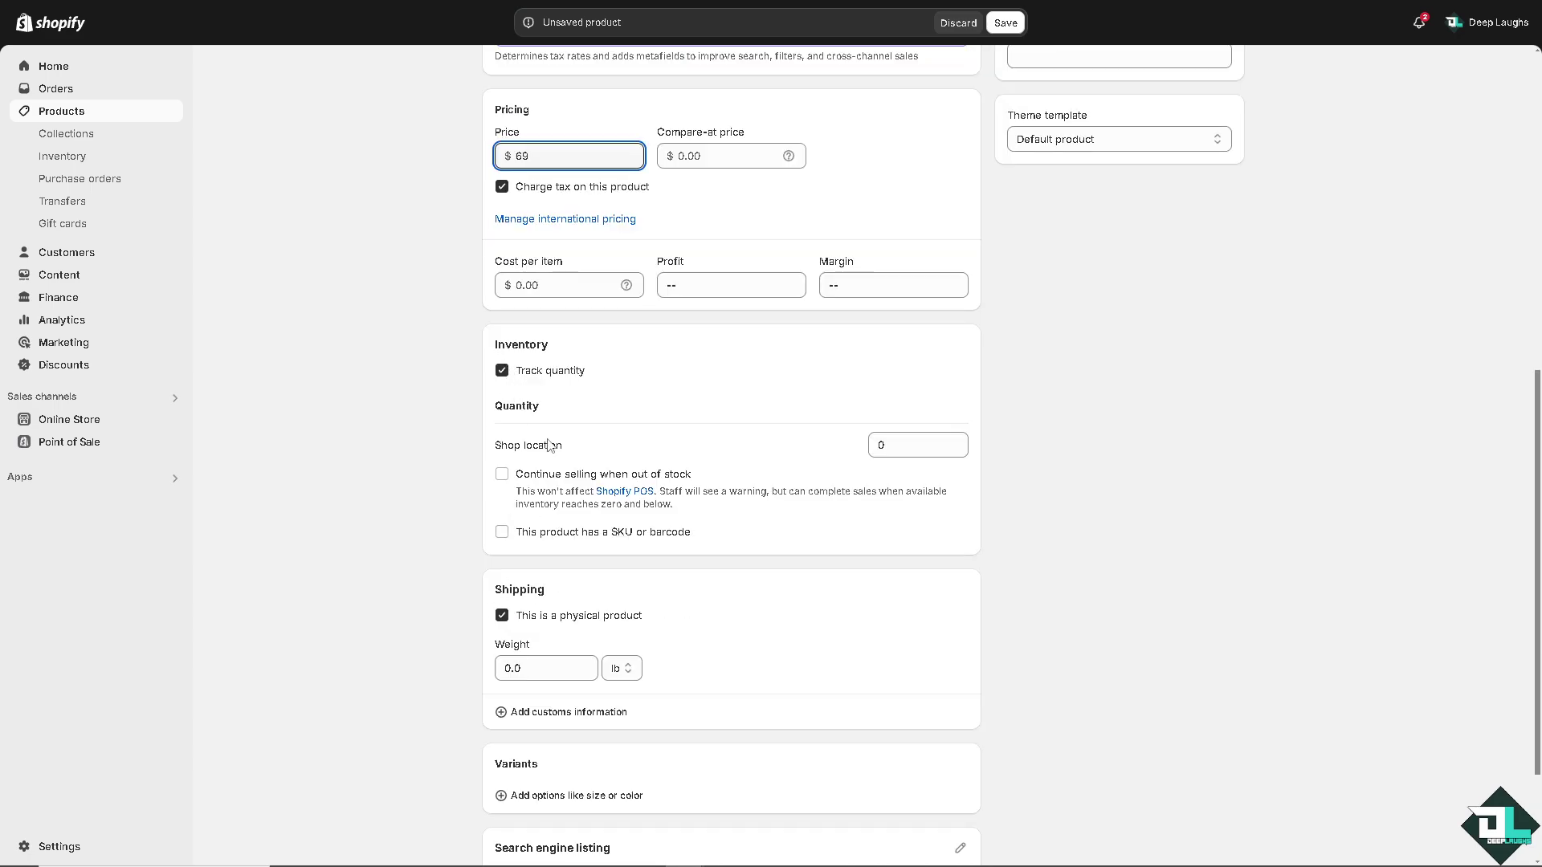
pyautogui.scroll(-2, 562, 578)
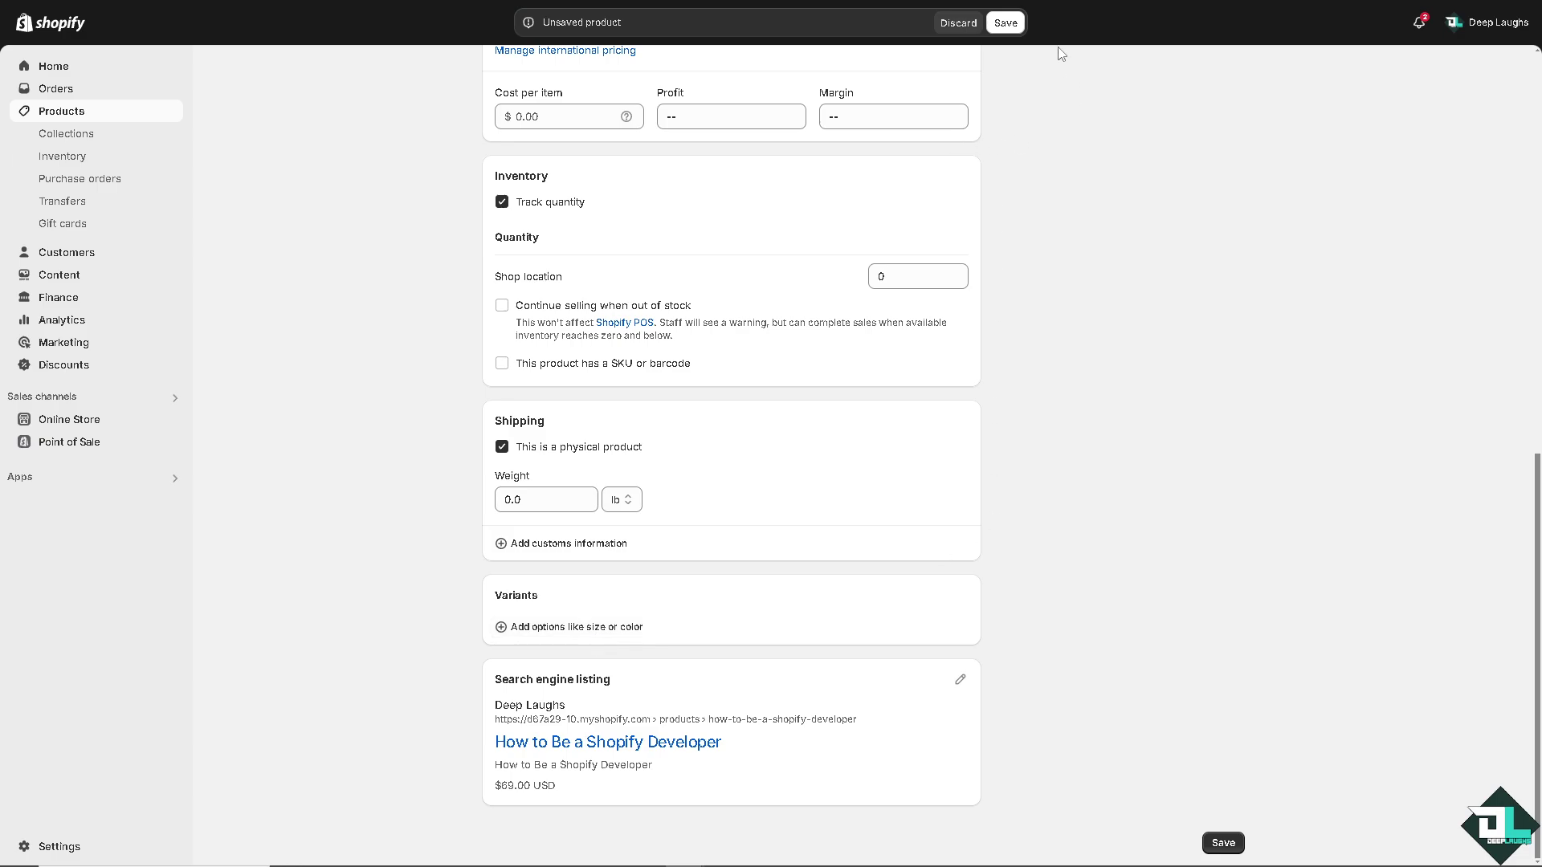
pyautogui.scroll(6, 1069, 193)
pyautogui.click(1005, 23)
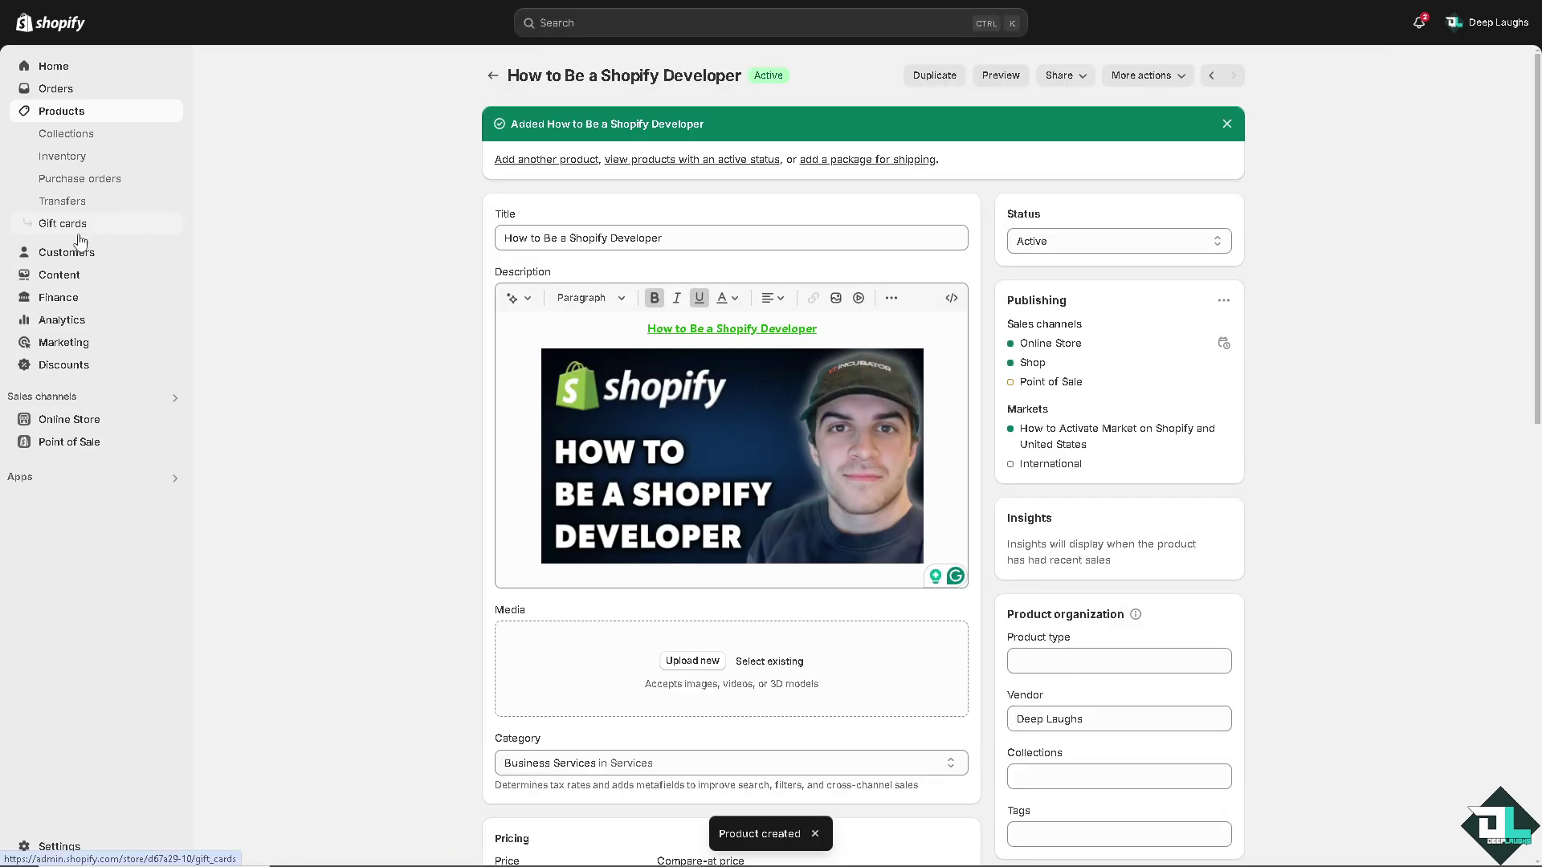
pyautogui.click(51, 427)
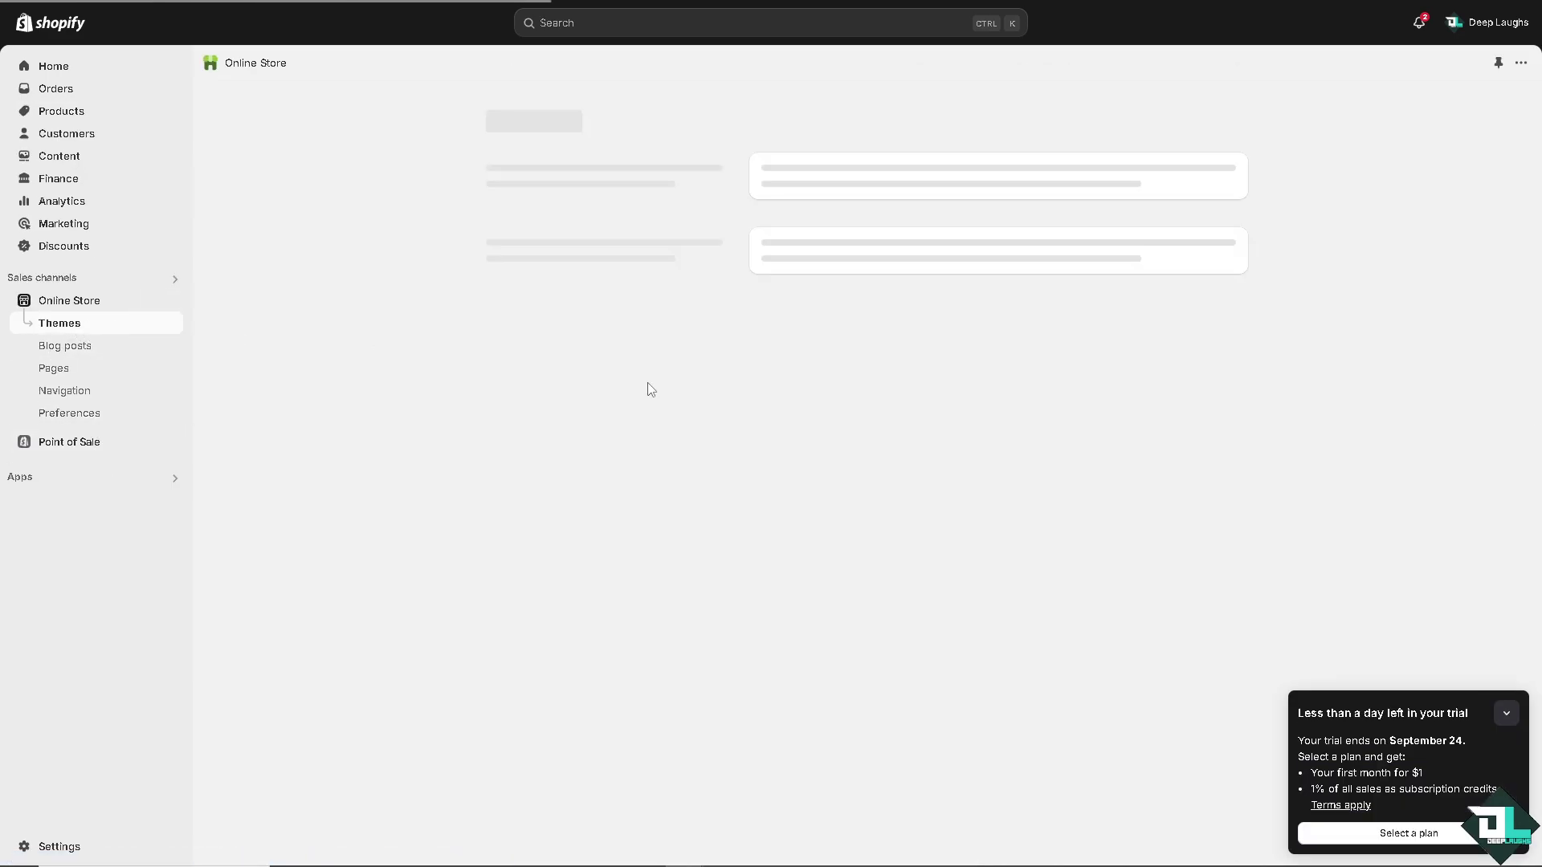
pyautogui.scroll(-4, 589, 474)
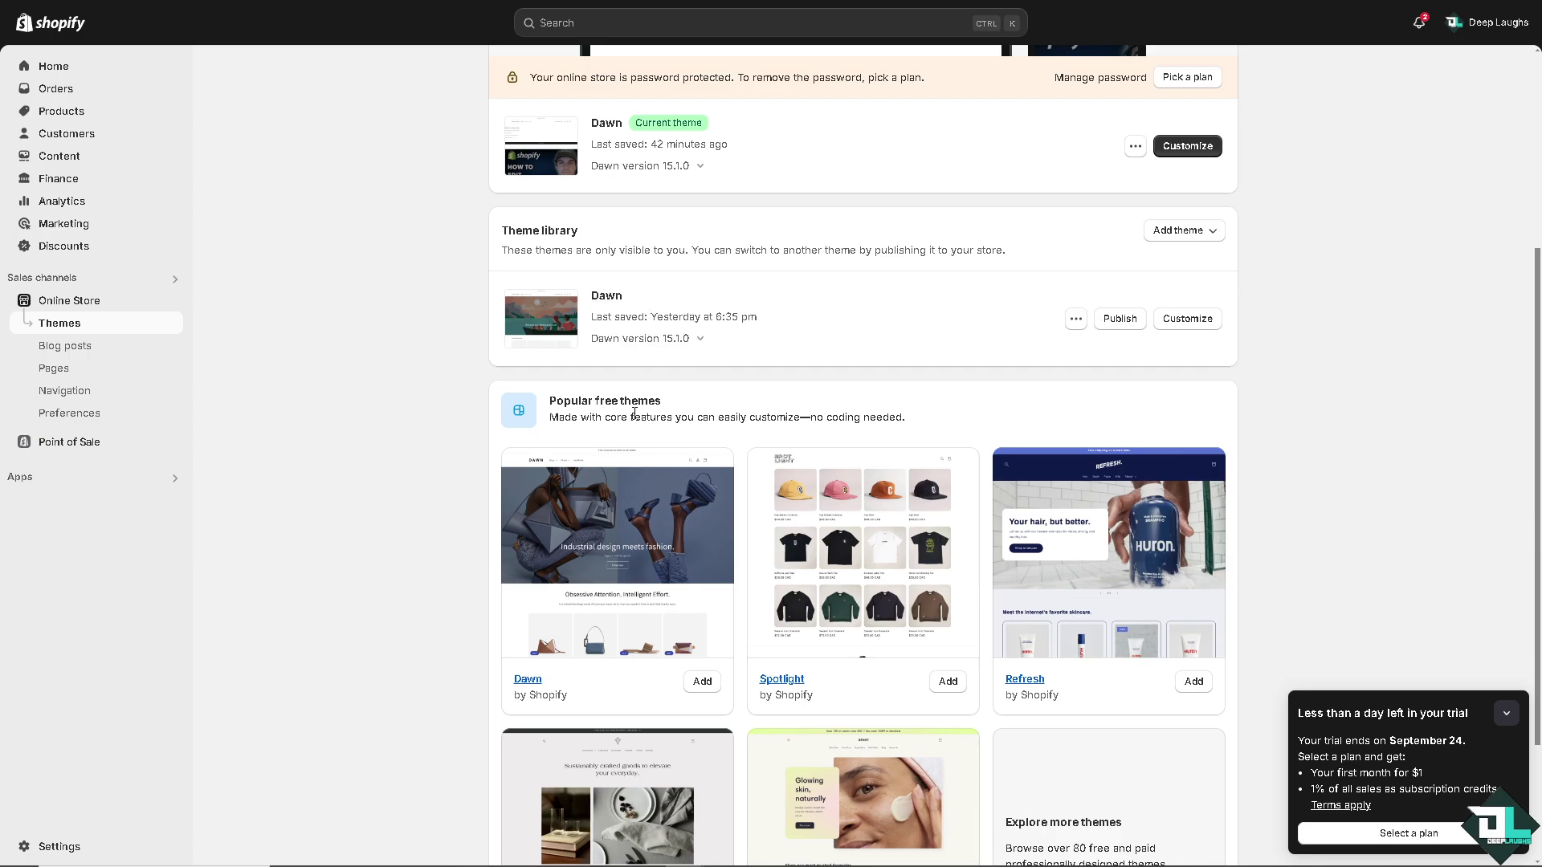
pyautogui.scroll(-2, 626, 407)
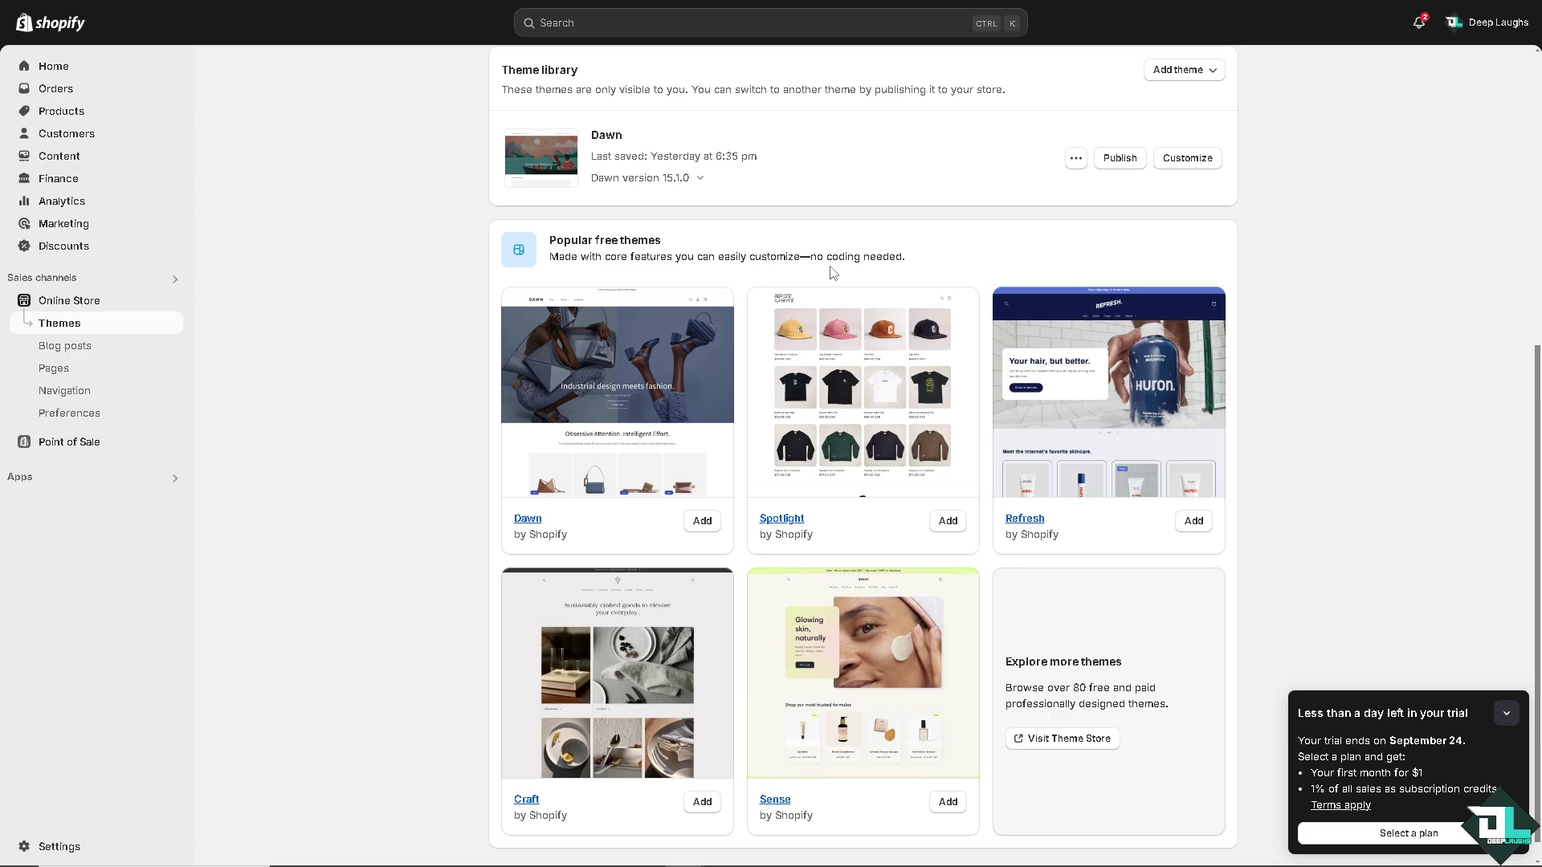
pyautogui.moveTo(811, 256); pyautogui.dragTo(931, 261)
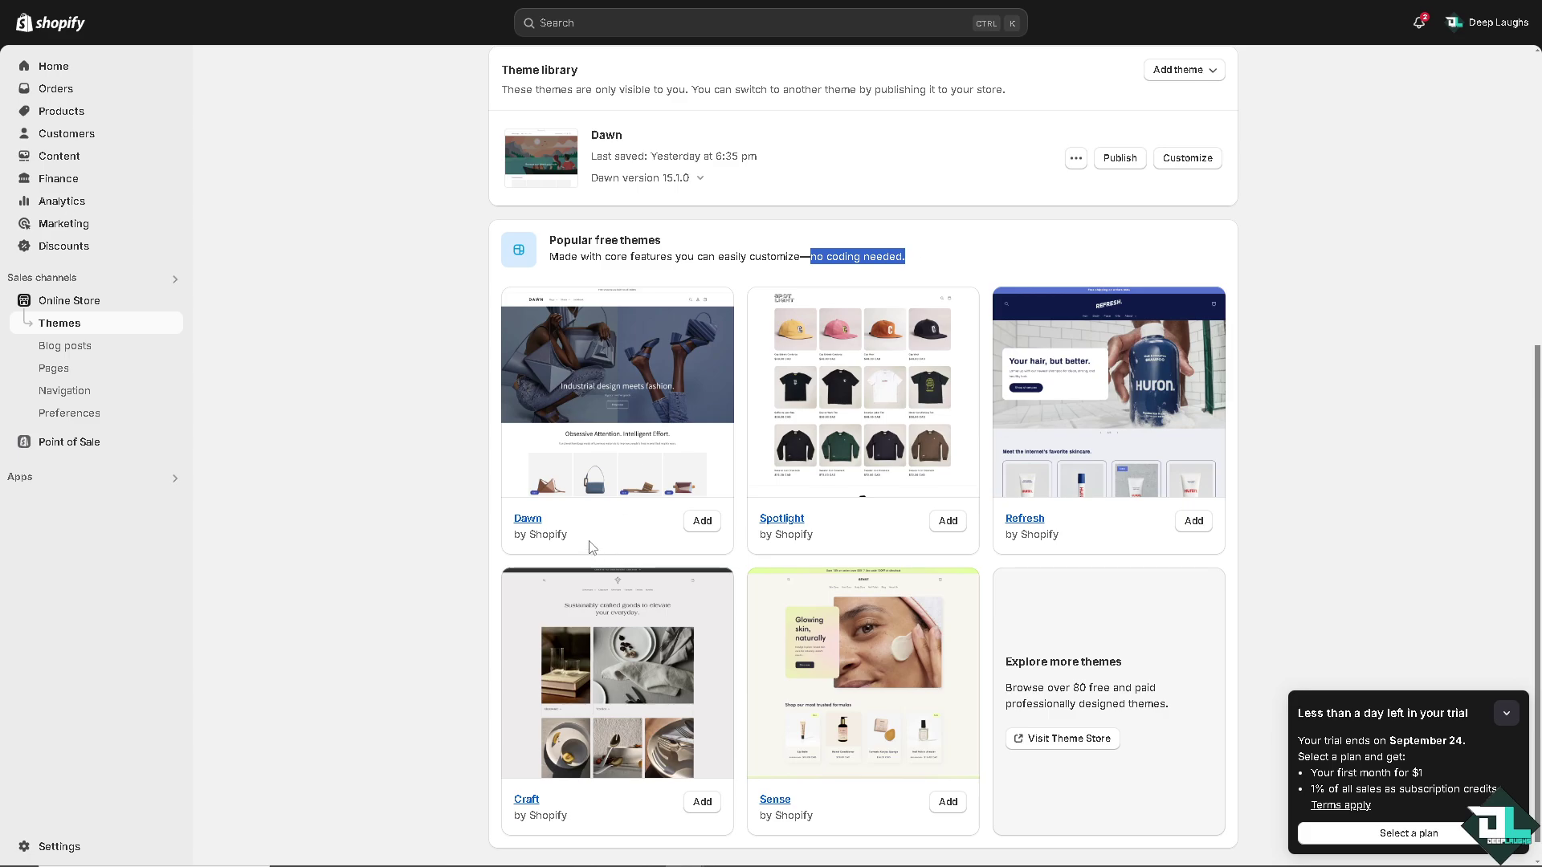
pyautogui.scroll(-1, 587, 538)
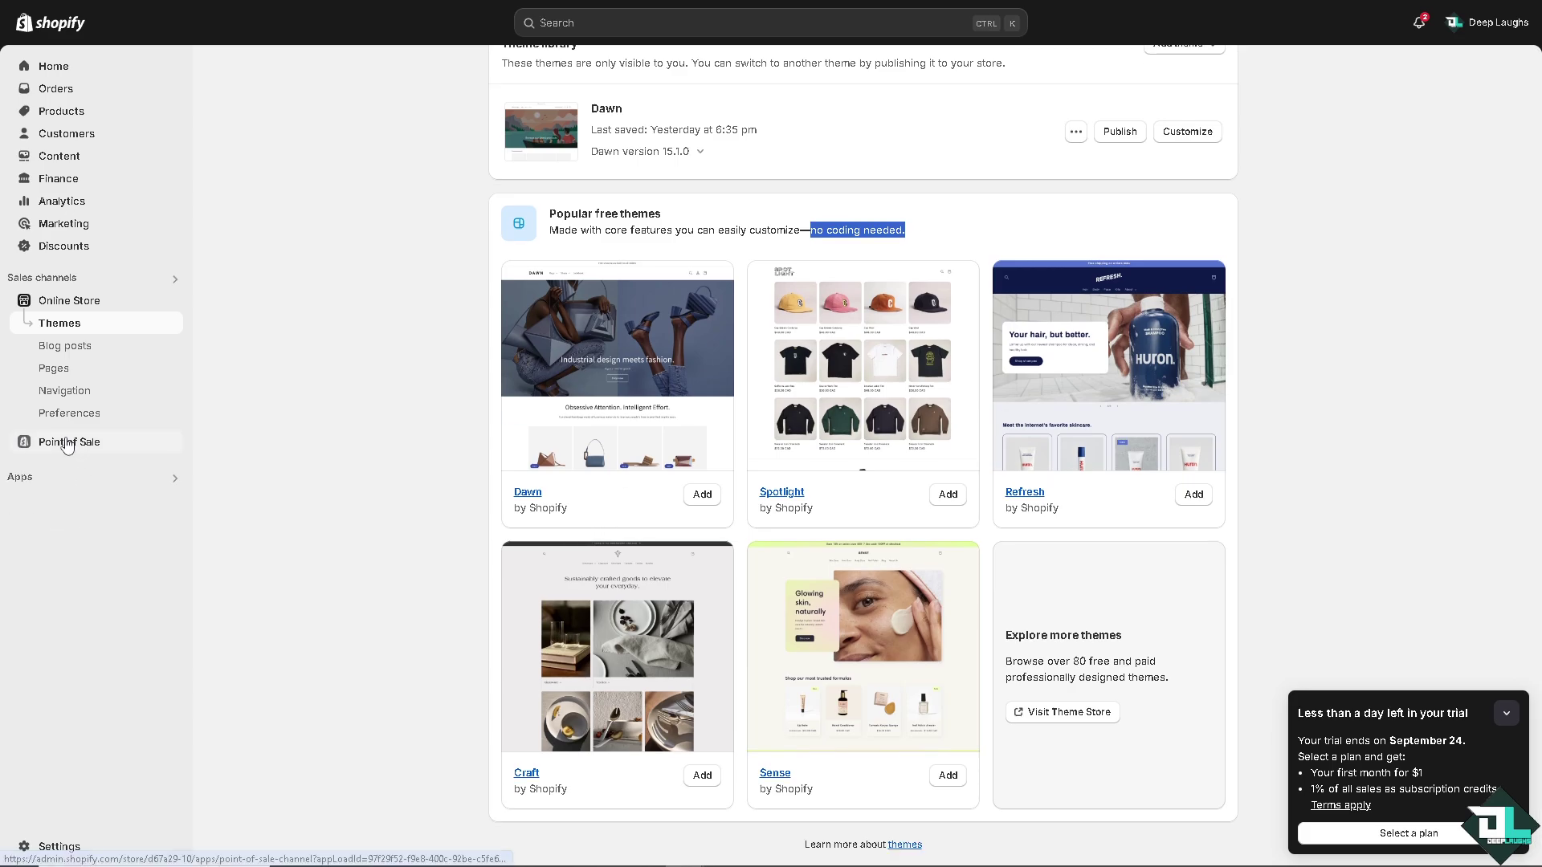
# Go from Apps to App and sales channel settings and browse the Shopify App Store's popular apps
pyautogui.click(45, 477)
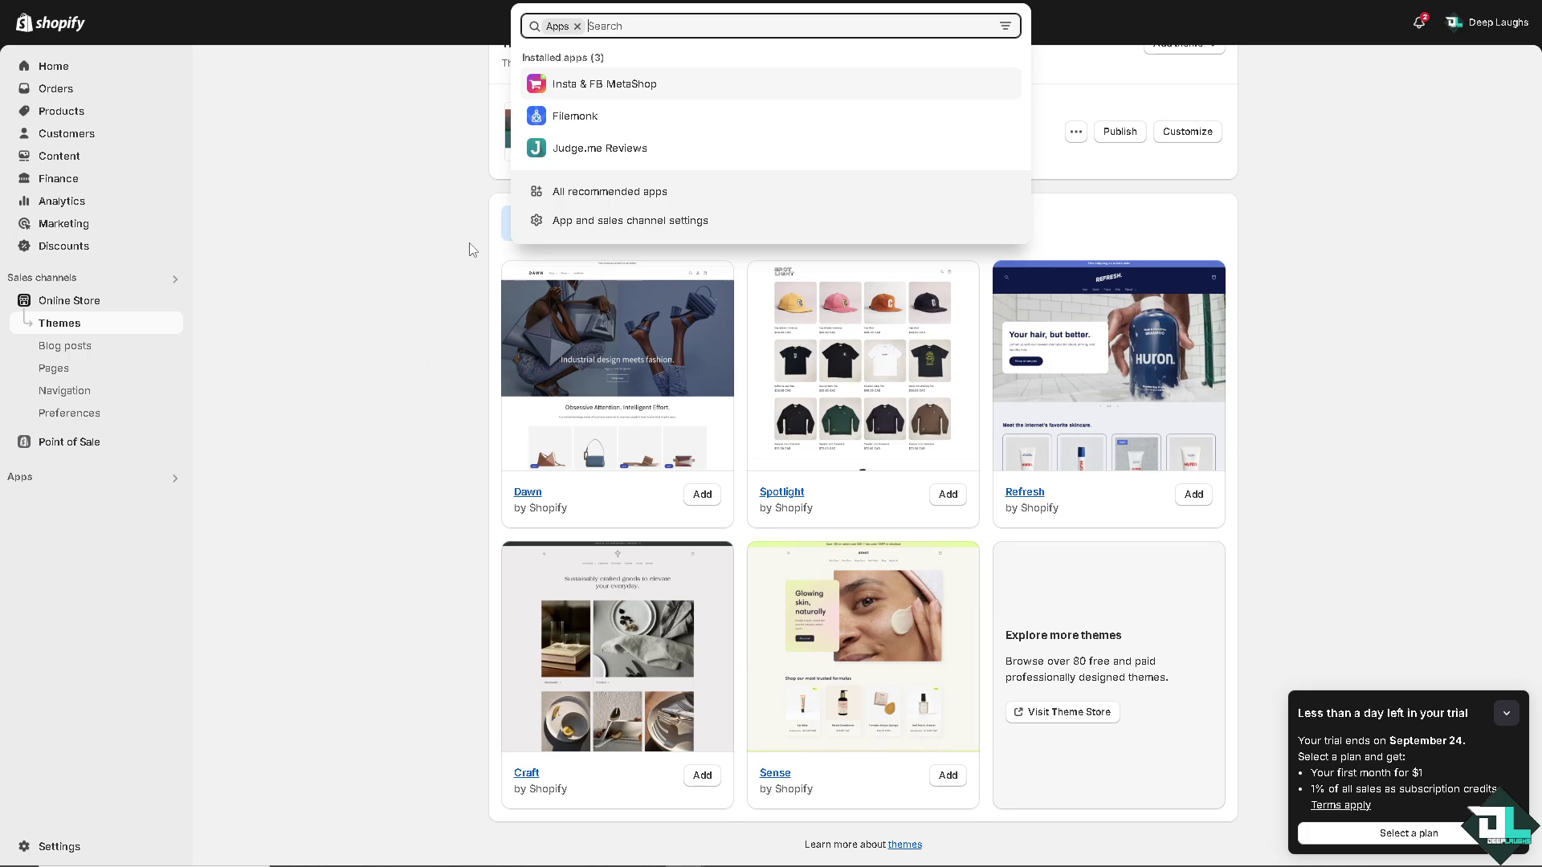
pyautogui.click(619, 222)
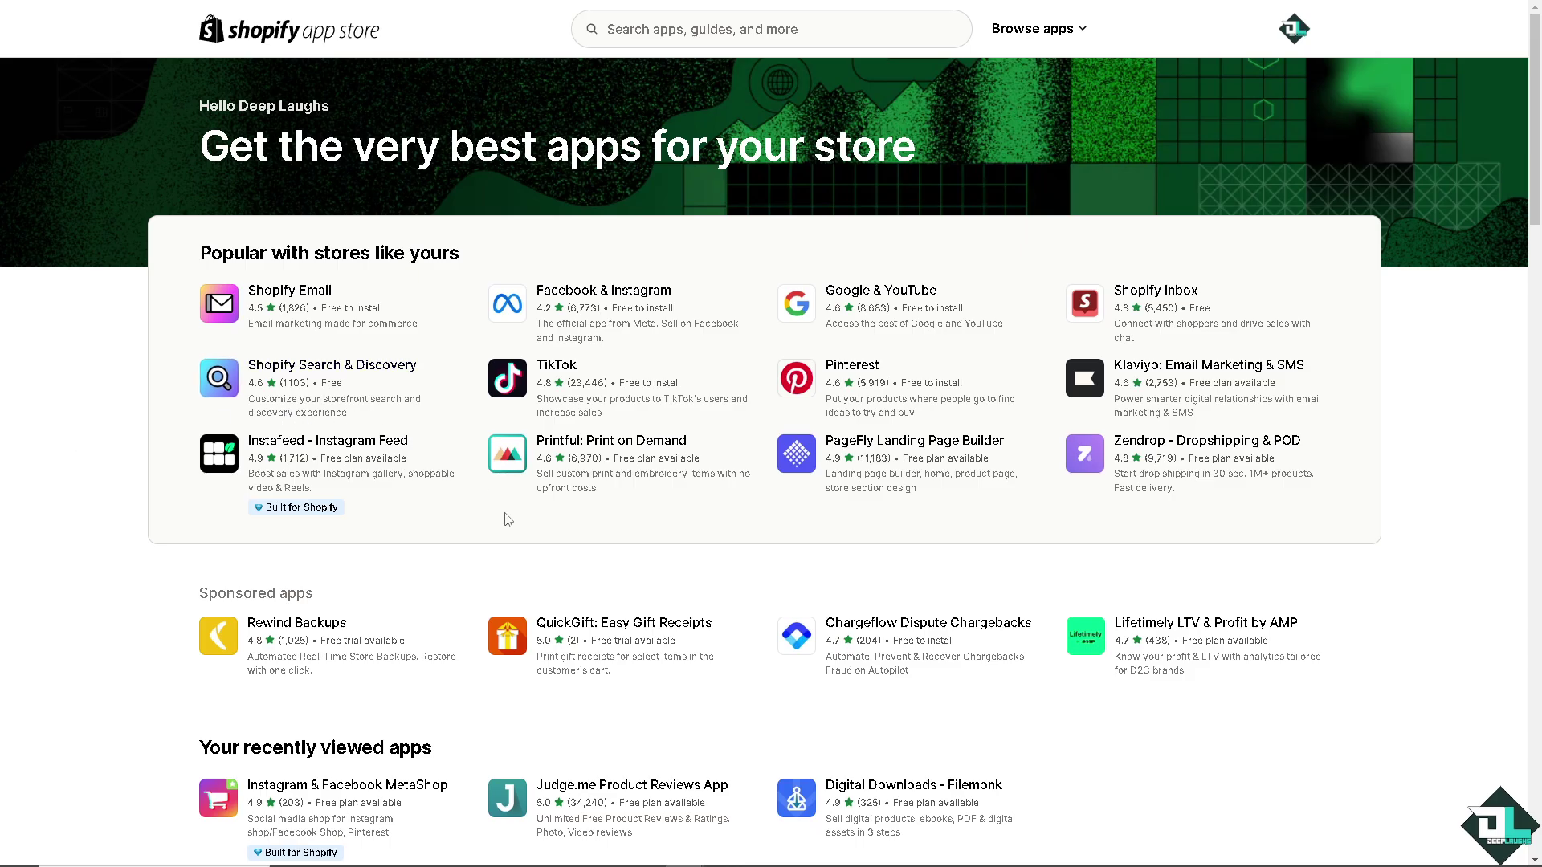
pyautogui.scroll(-3, 399, 562)
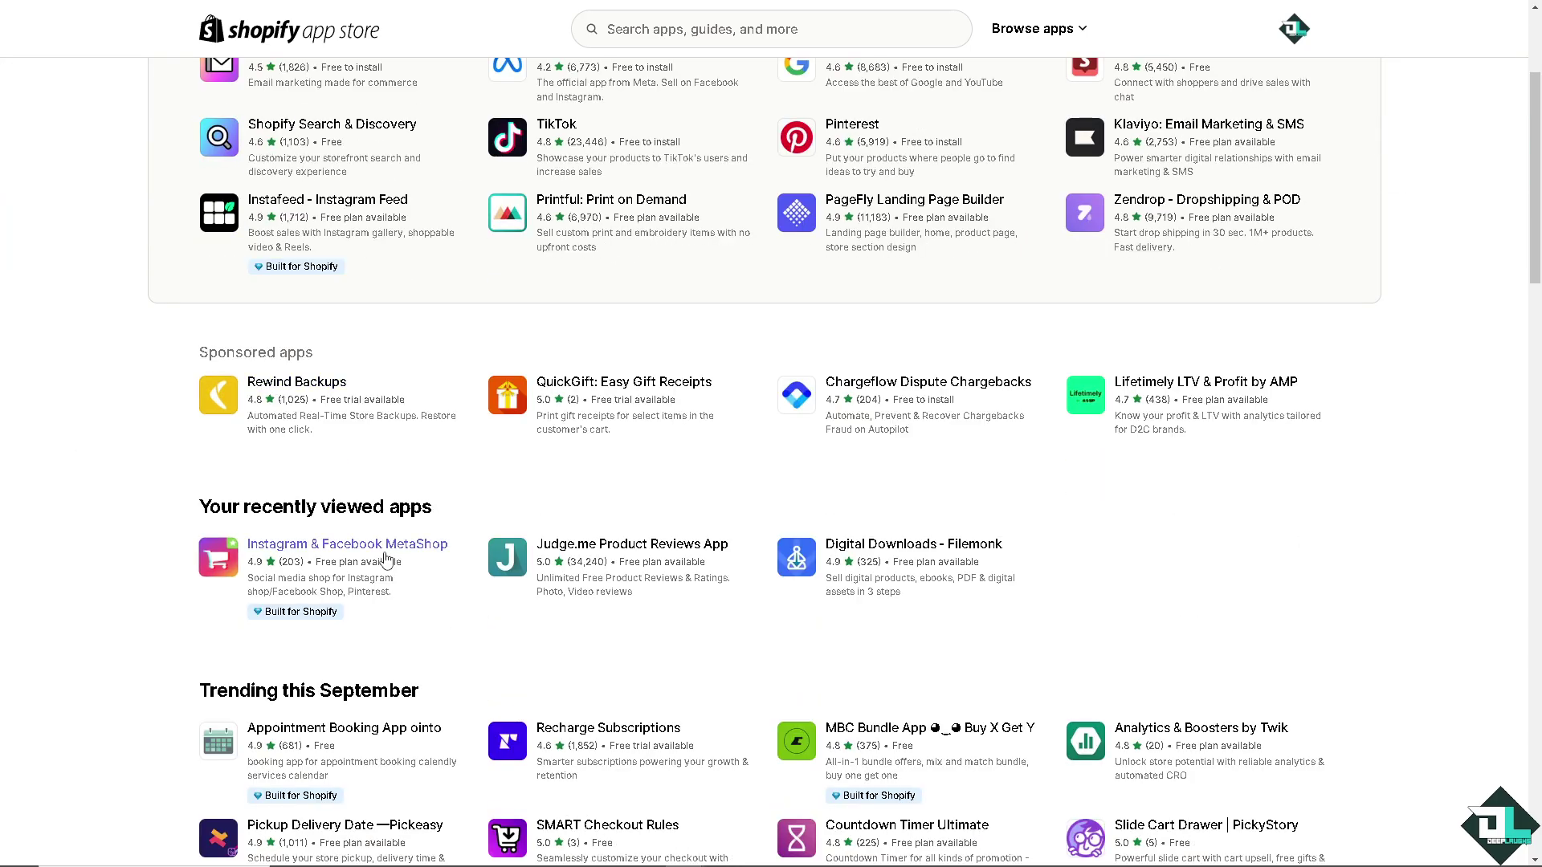
pyautogui.scroll(-7, 389, 560)
pyautogui.scroll(-20, 384, 560)
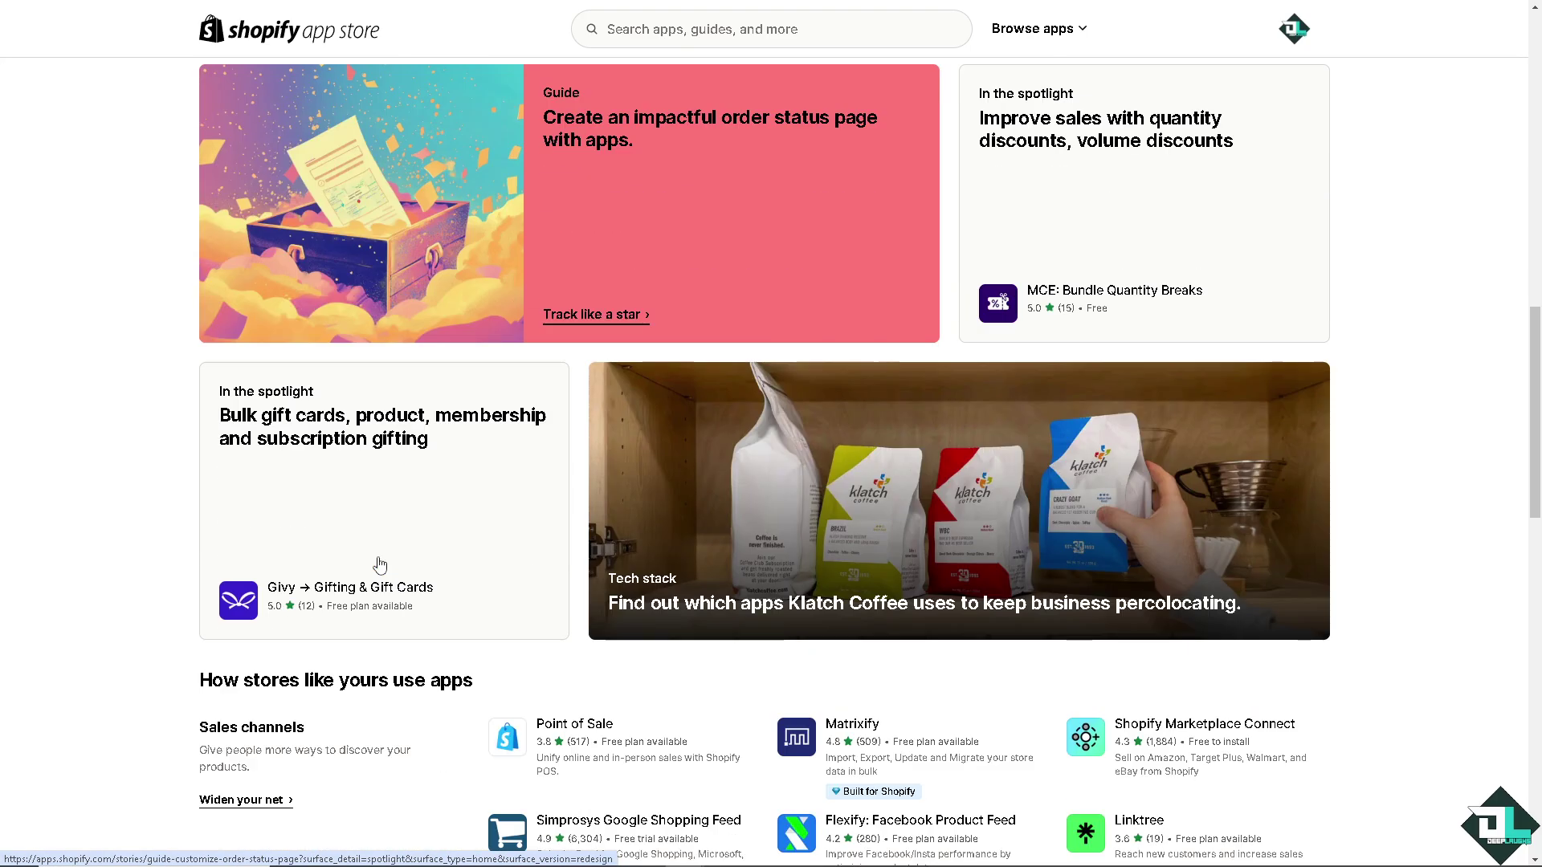
pyautogui.scroll(-3, 371, 561)
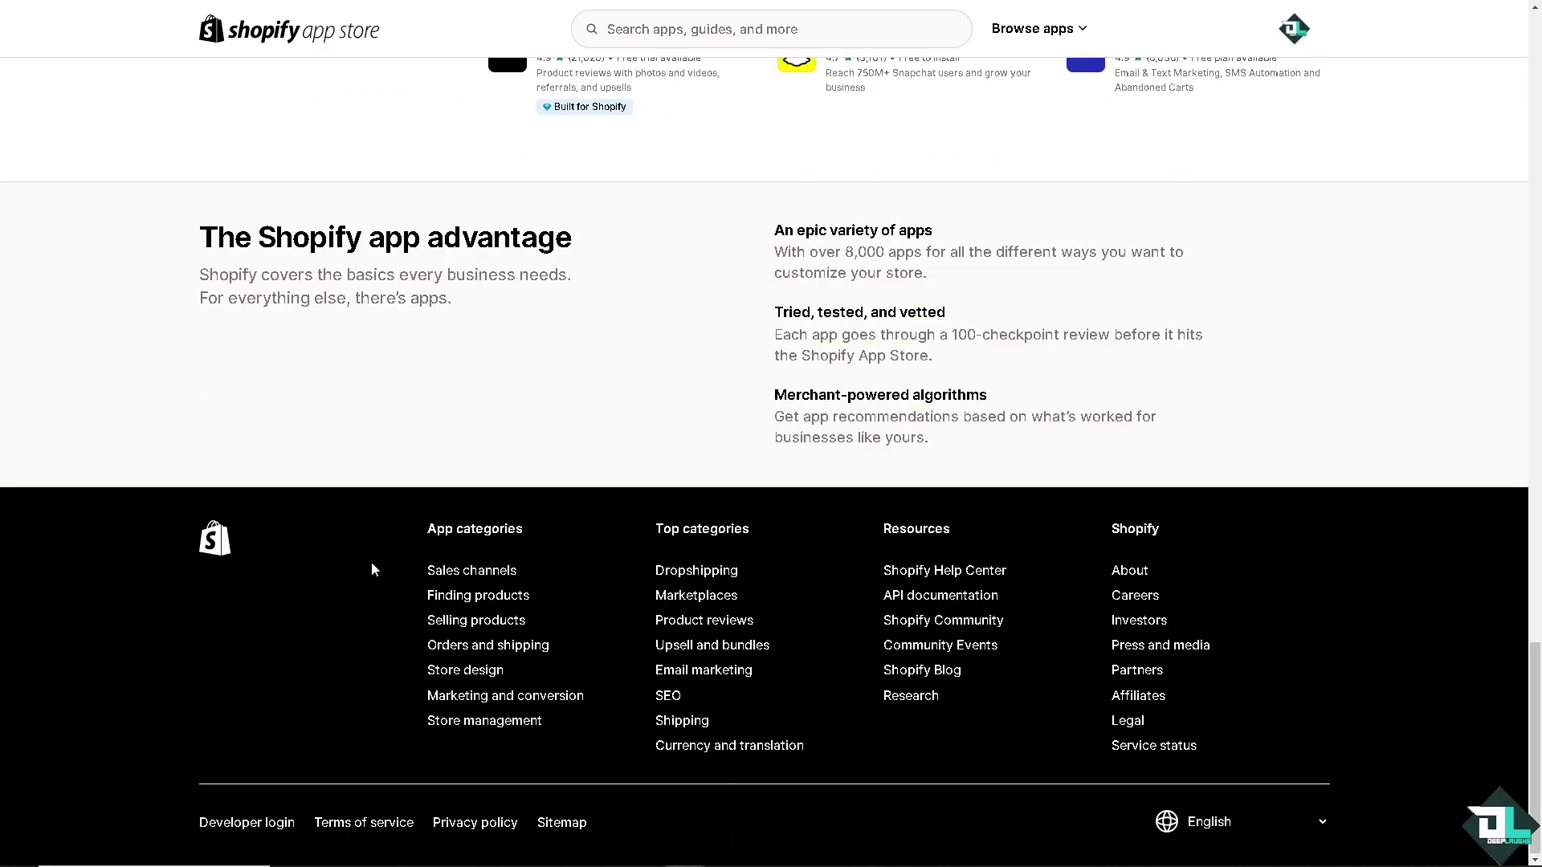
pyautogui.scroll(20, 377, 554)
pyautogui.scroll(8, 389, 545)
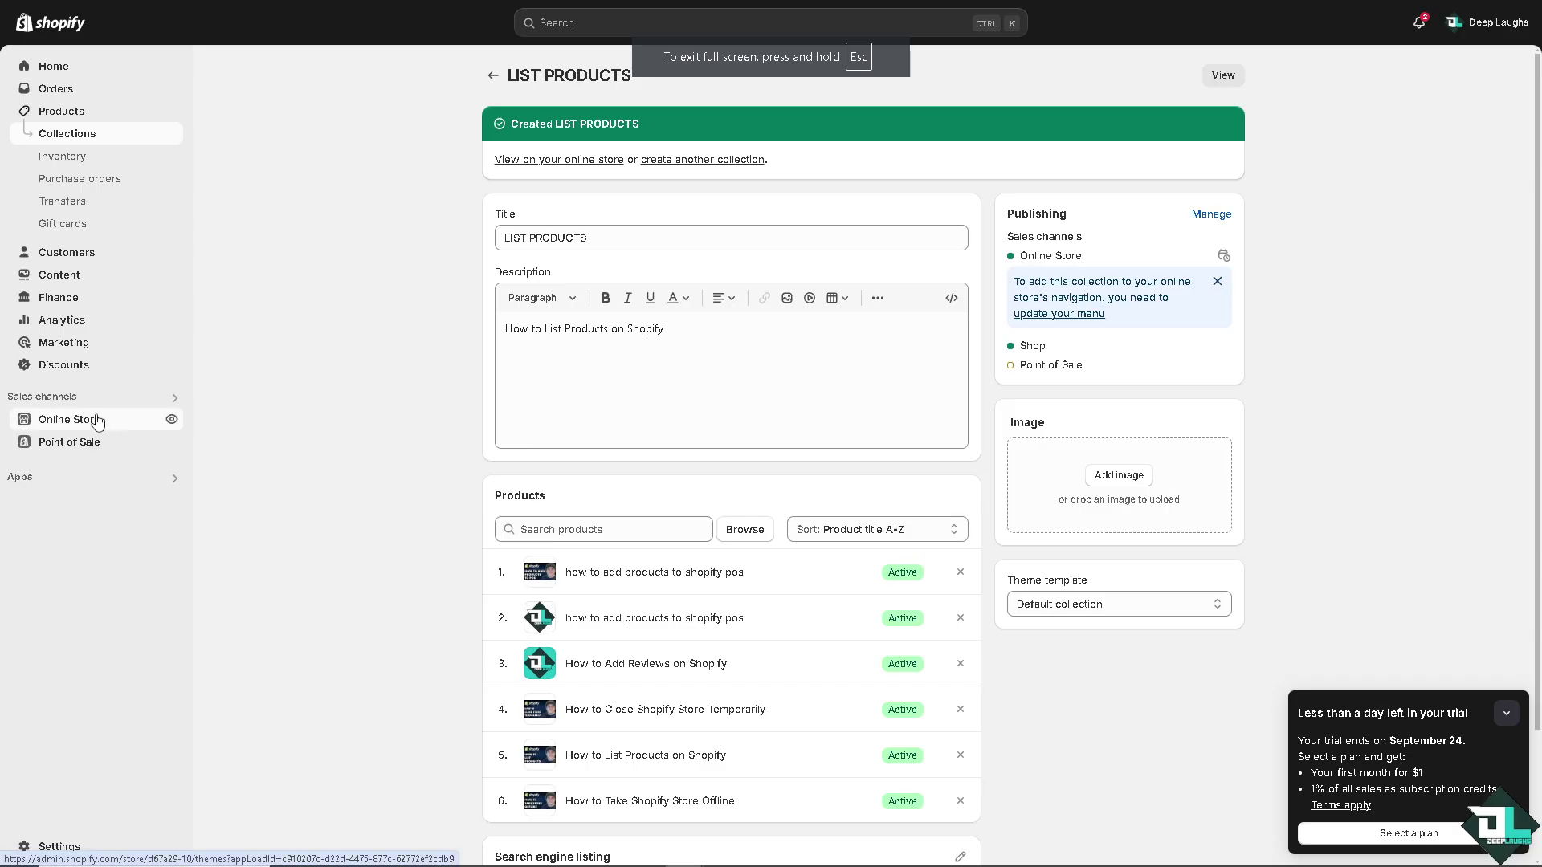
# Open the Dawn theme's layout/theme.liquid file in the code editor
pyautogui.click(108, 417)
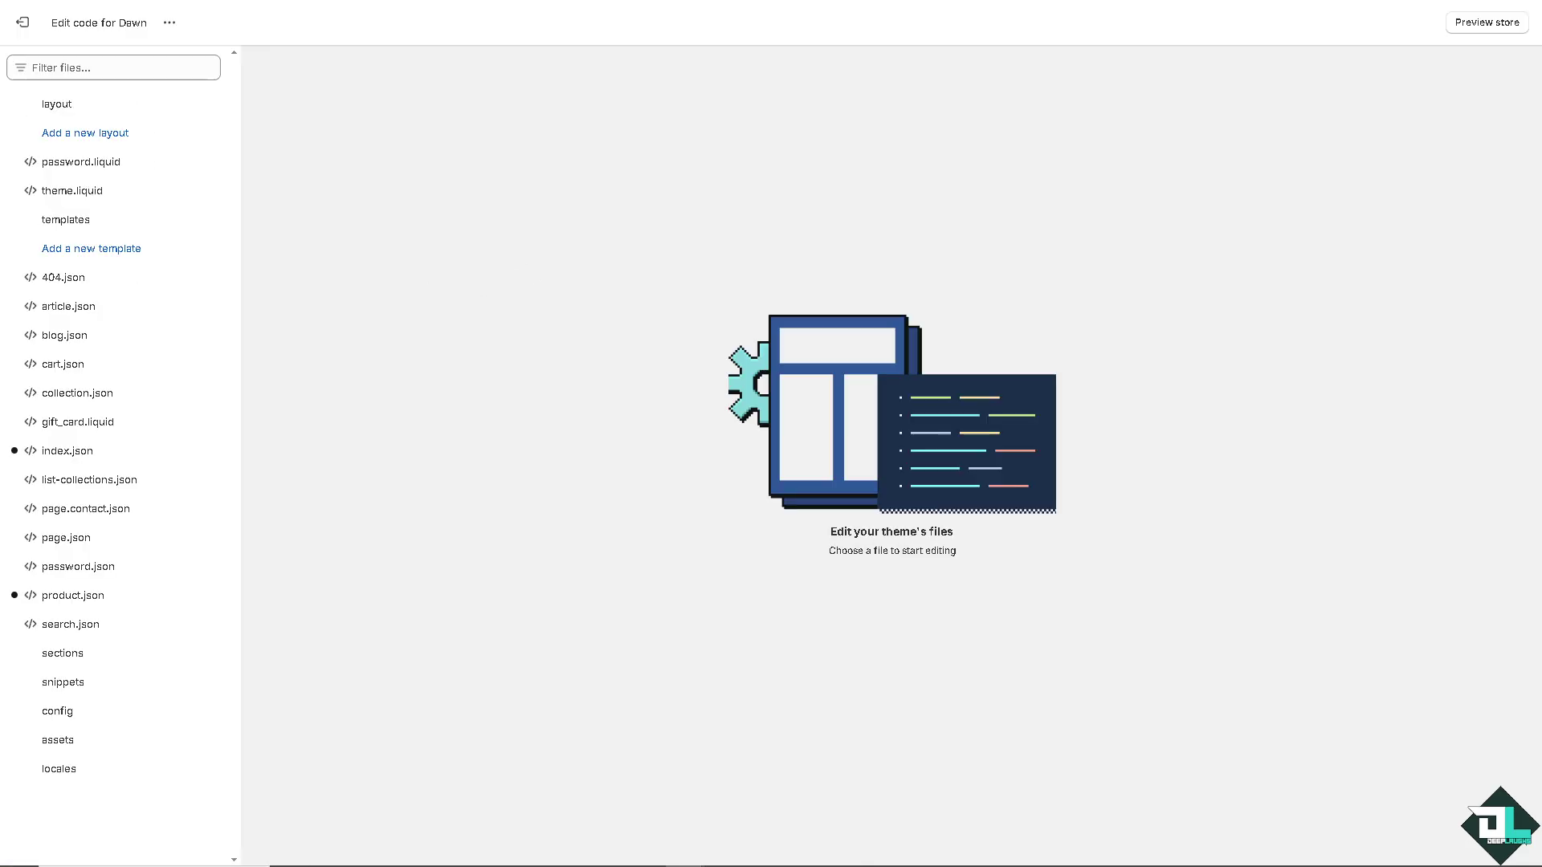
pyautogui.click(160, 190)
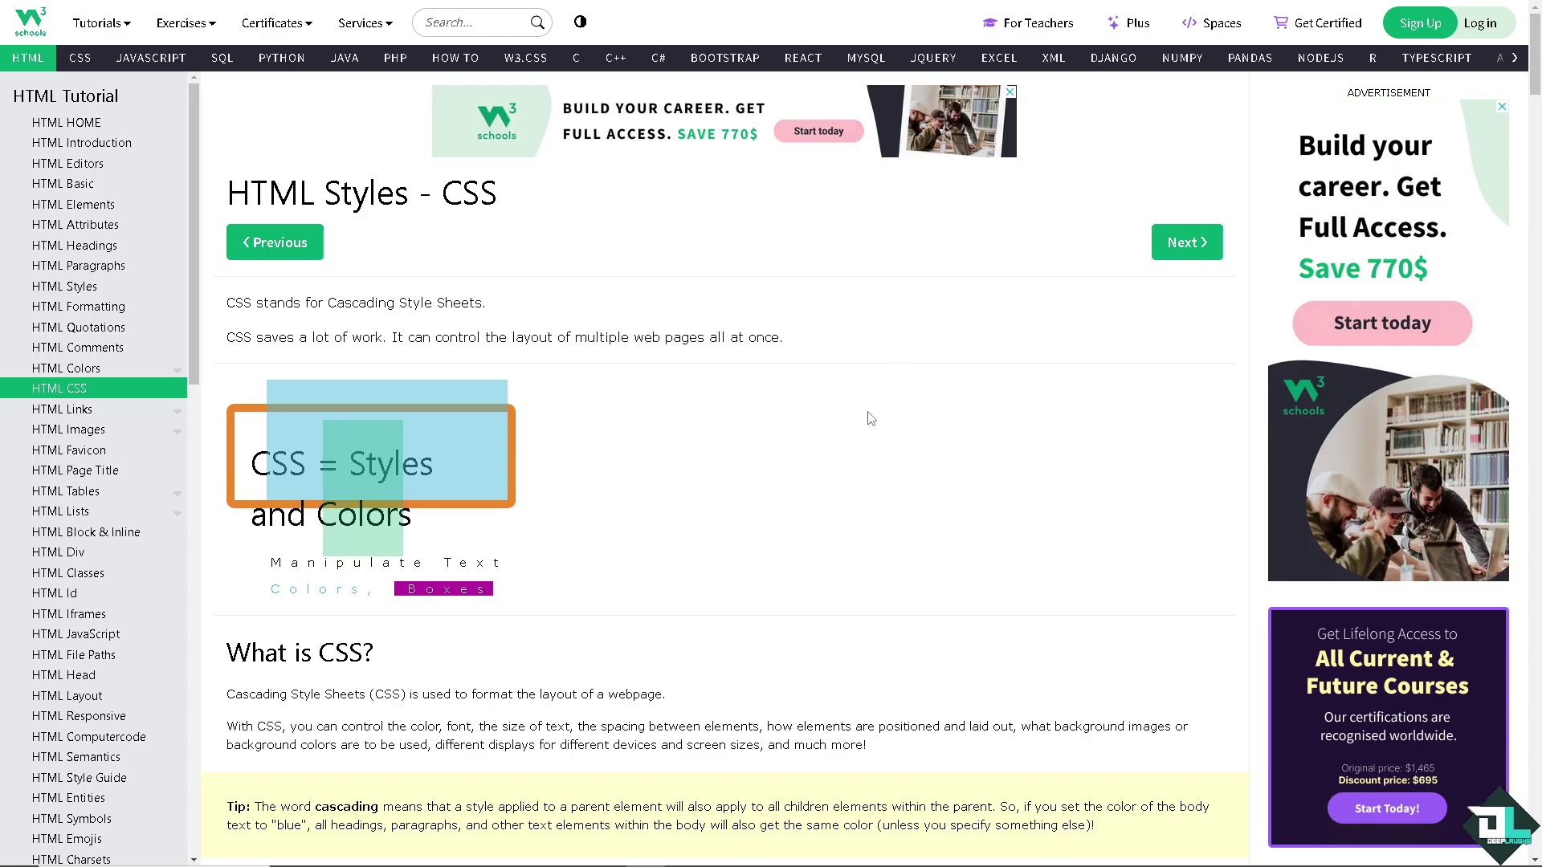
# Scroll through the W3Schools HTML Styles – CSS lesson
pyautogui.scroll(-3, 870, 418)
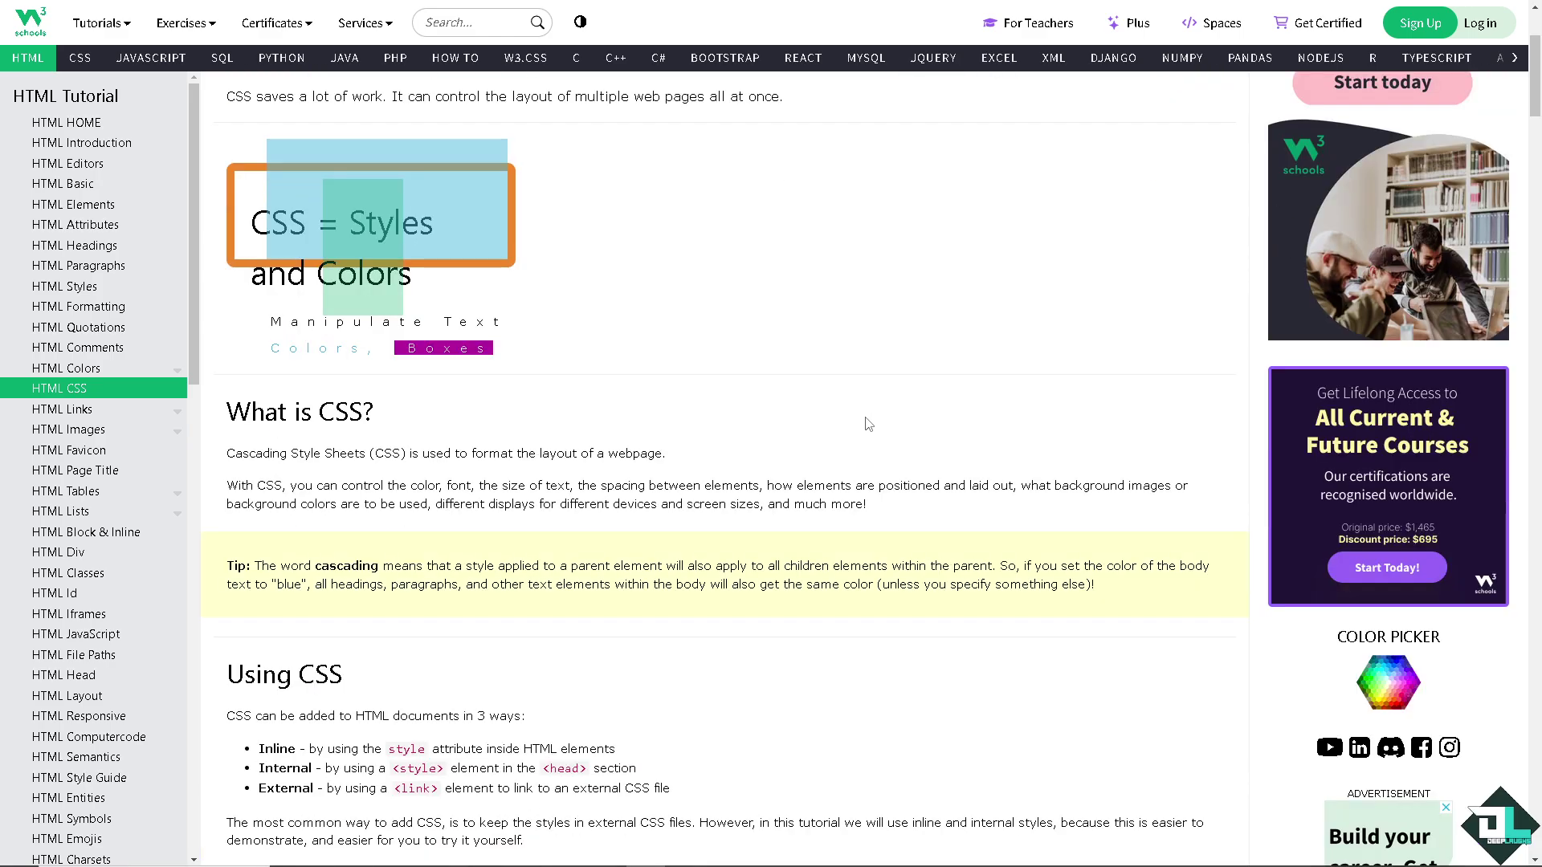
pyautogui.scroll(3, 817, 446)
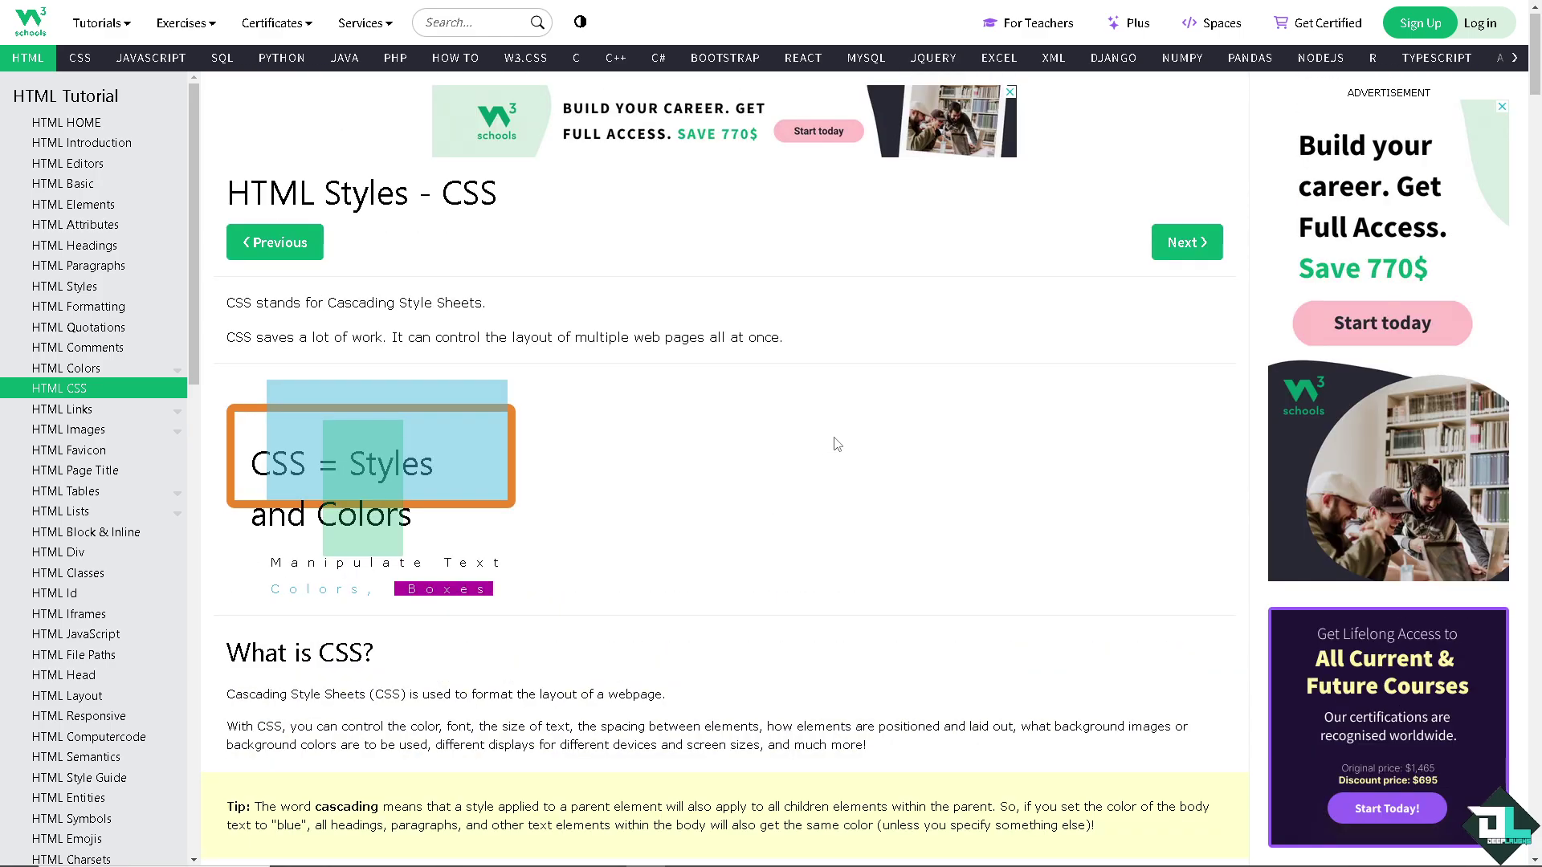
pyautogui.scroll(-4, 839, 444)
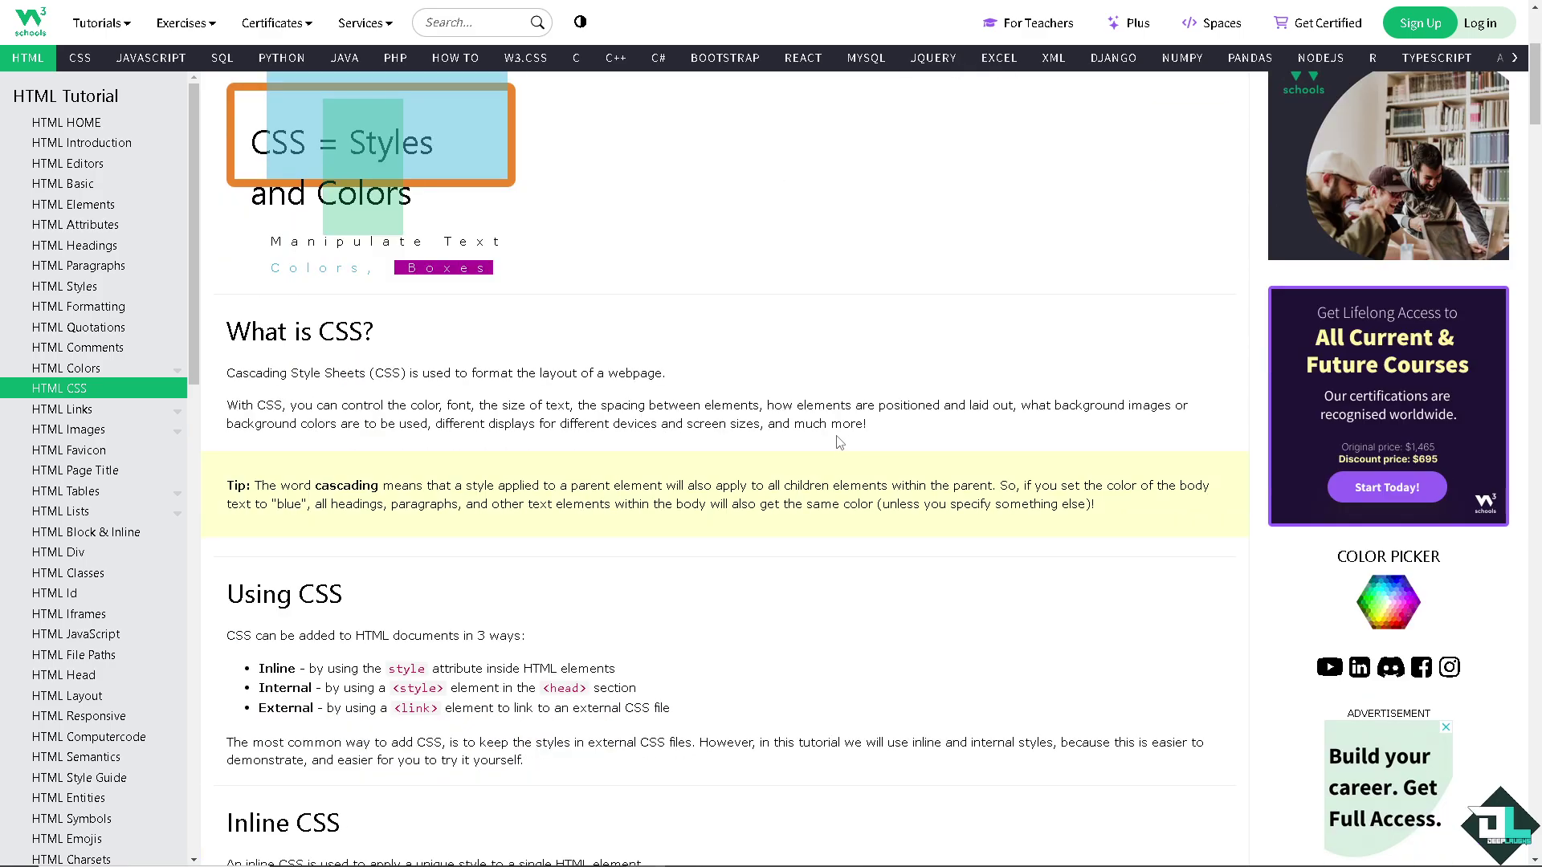
pyautogui.scroll(-9, 839, 442)
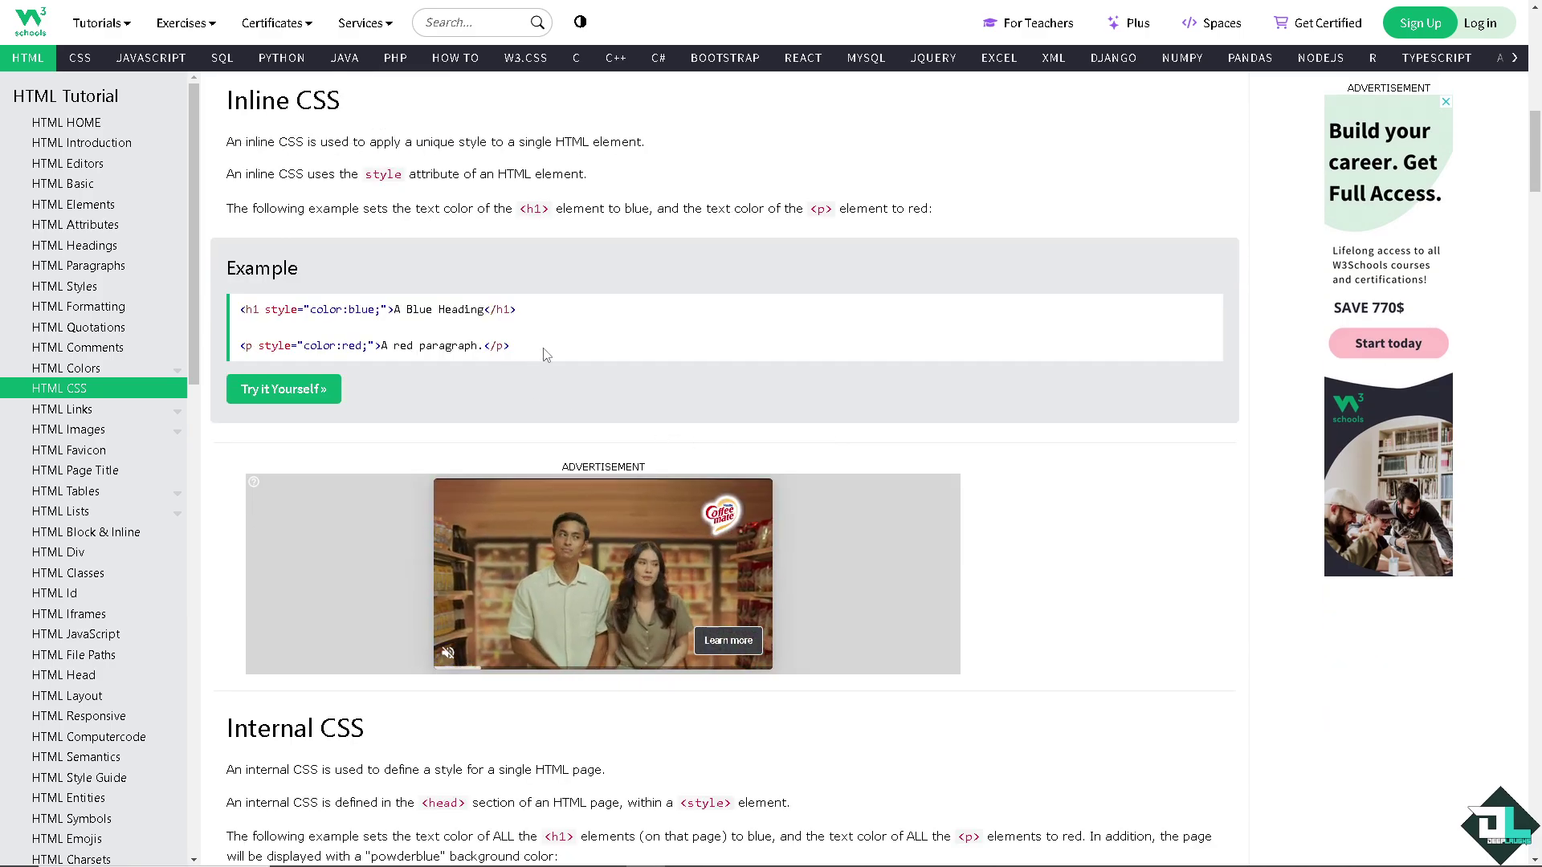
pyautogui.scroll(-2, 773, 377)
pyautogui.scroll(-10, 779, 394)
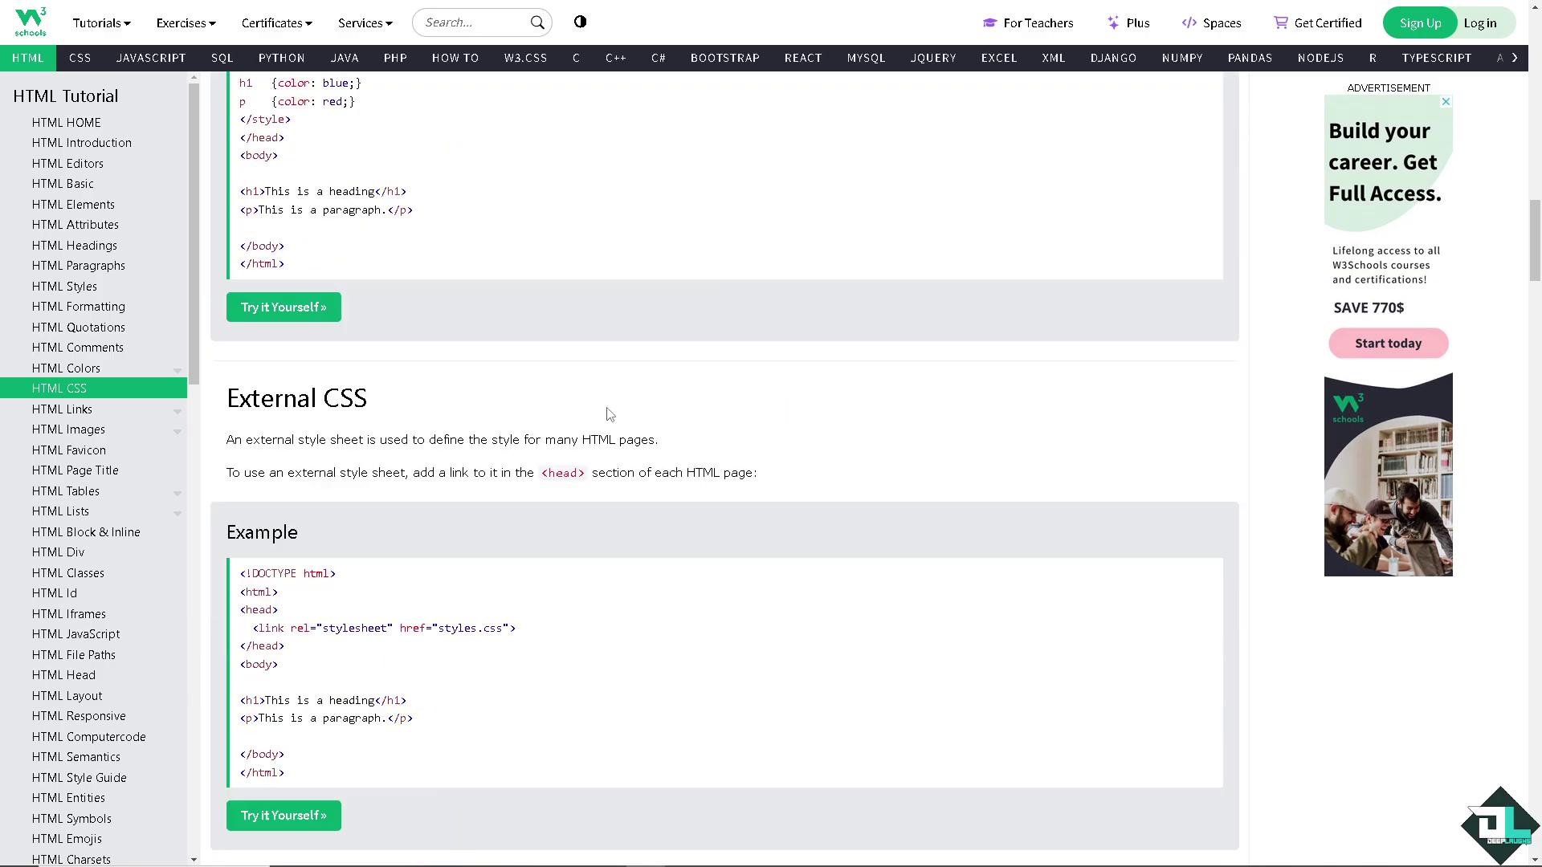
pyautogui.scroll(-12, 609, 414)
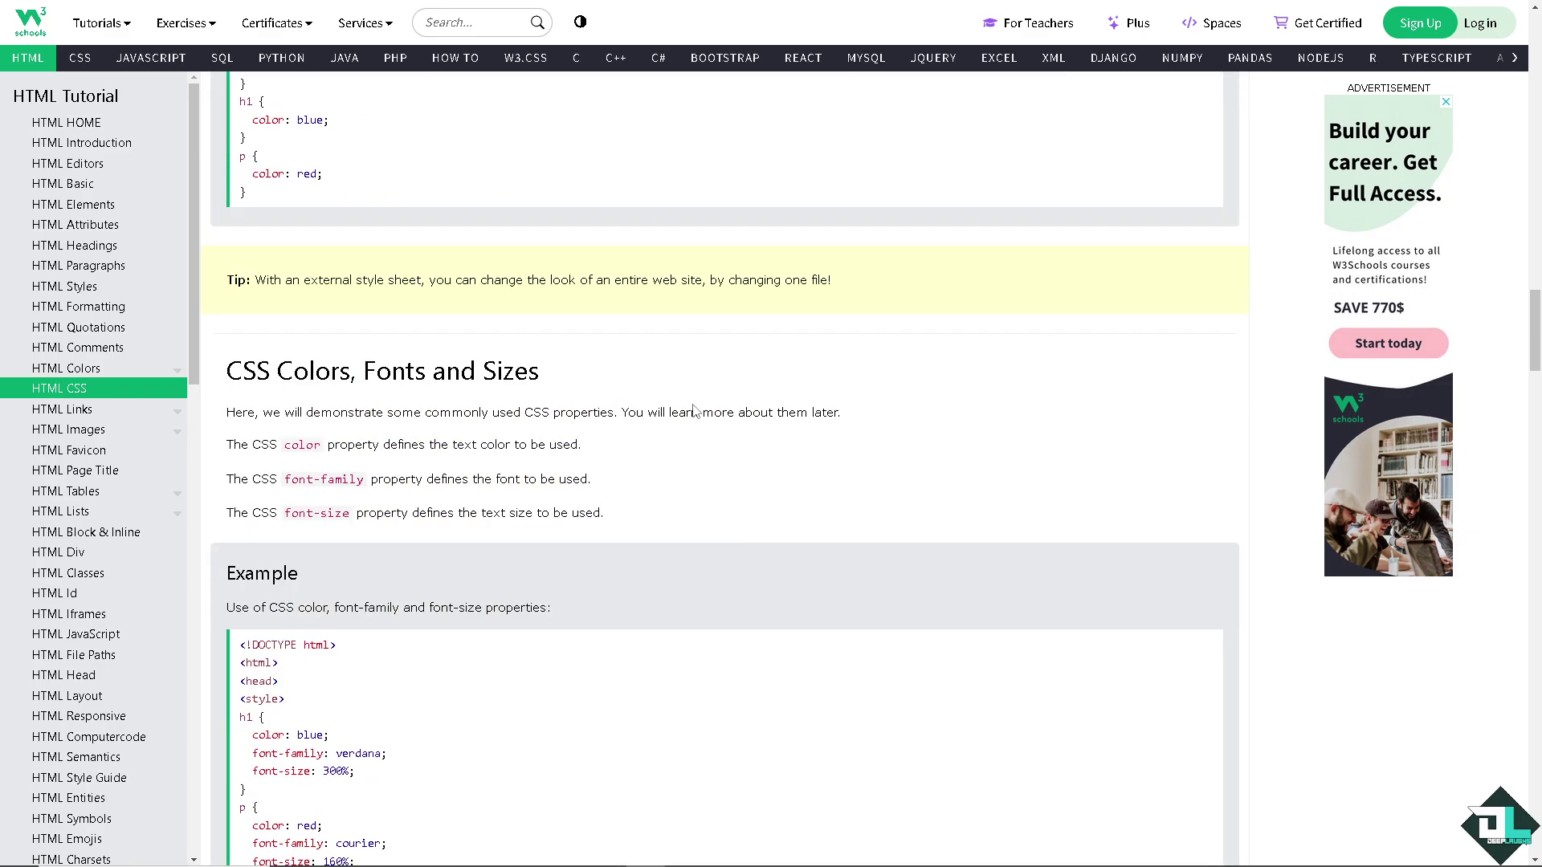
pyautogui.scroll(-13, 714, 400)
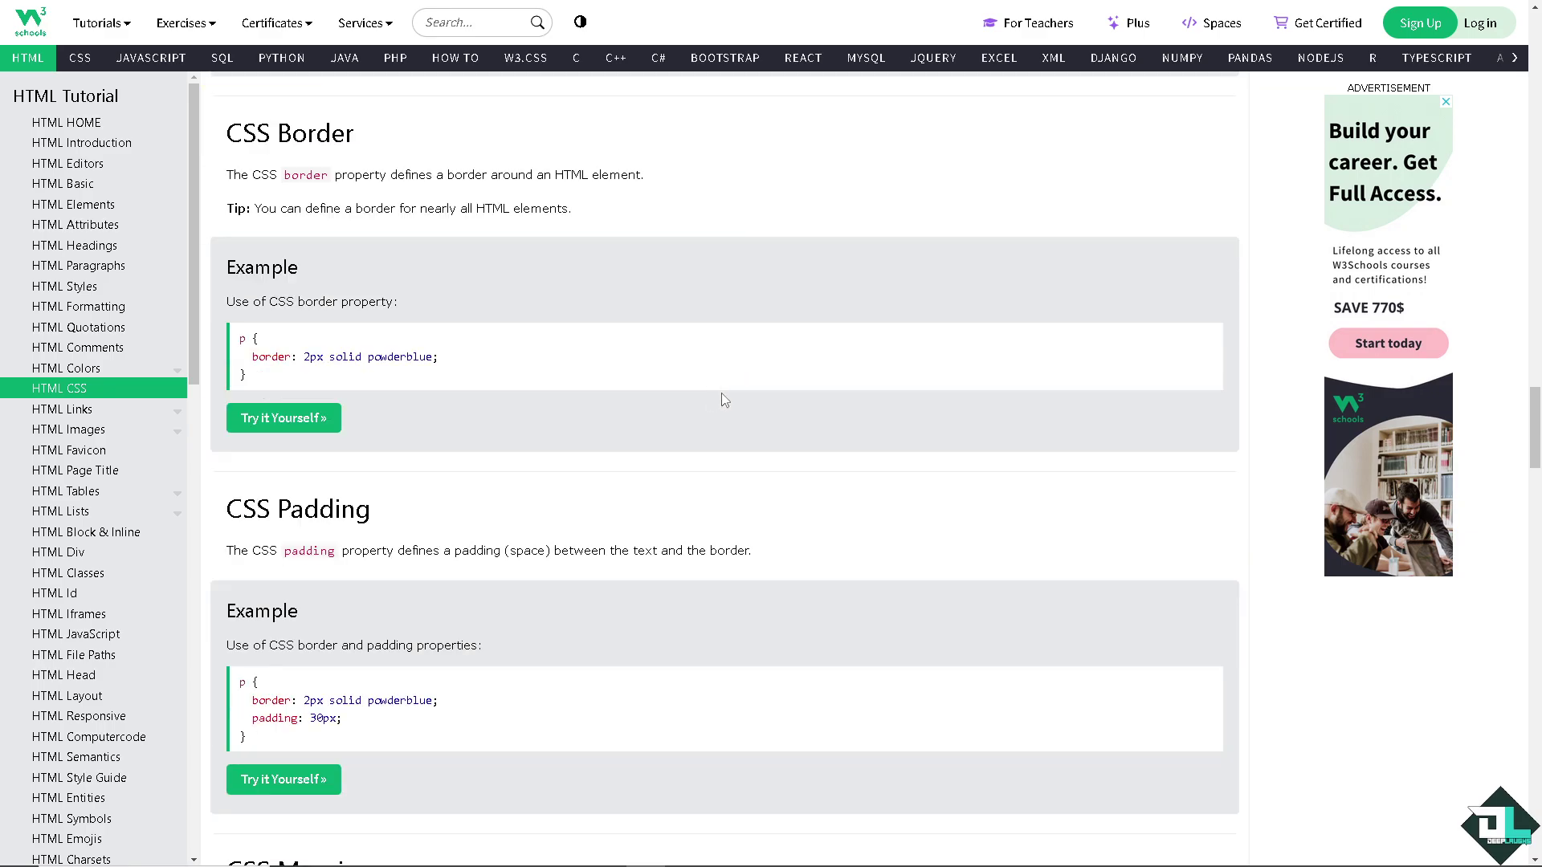
pyautogui.scroll(-4, 714, 401)
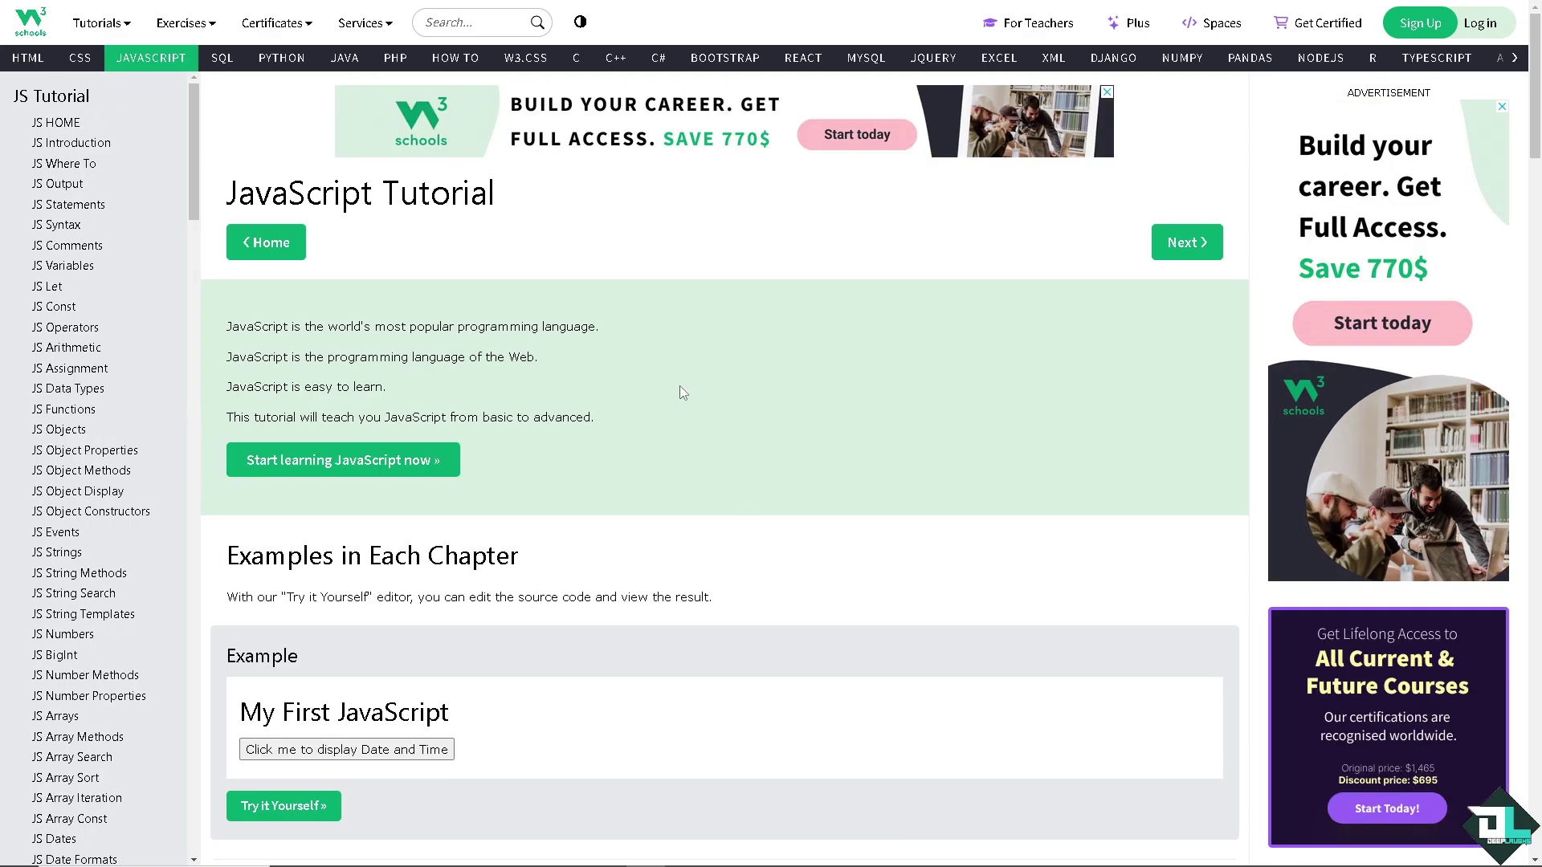
# Scroll the JavaScript tutorial past its exercises, references, quiz test and certification sections
pyautogui.scroll(-2, 750, 401)
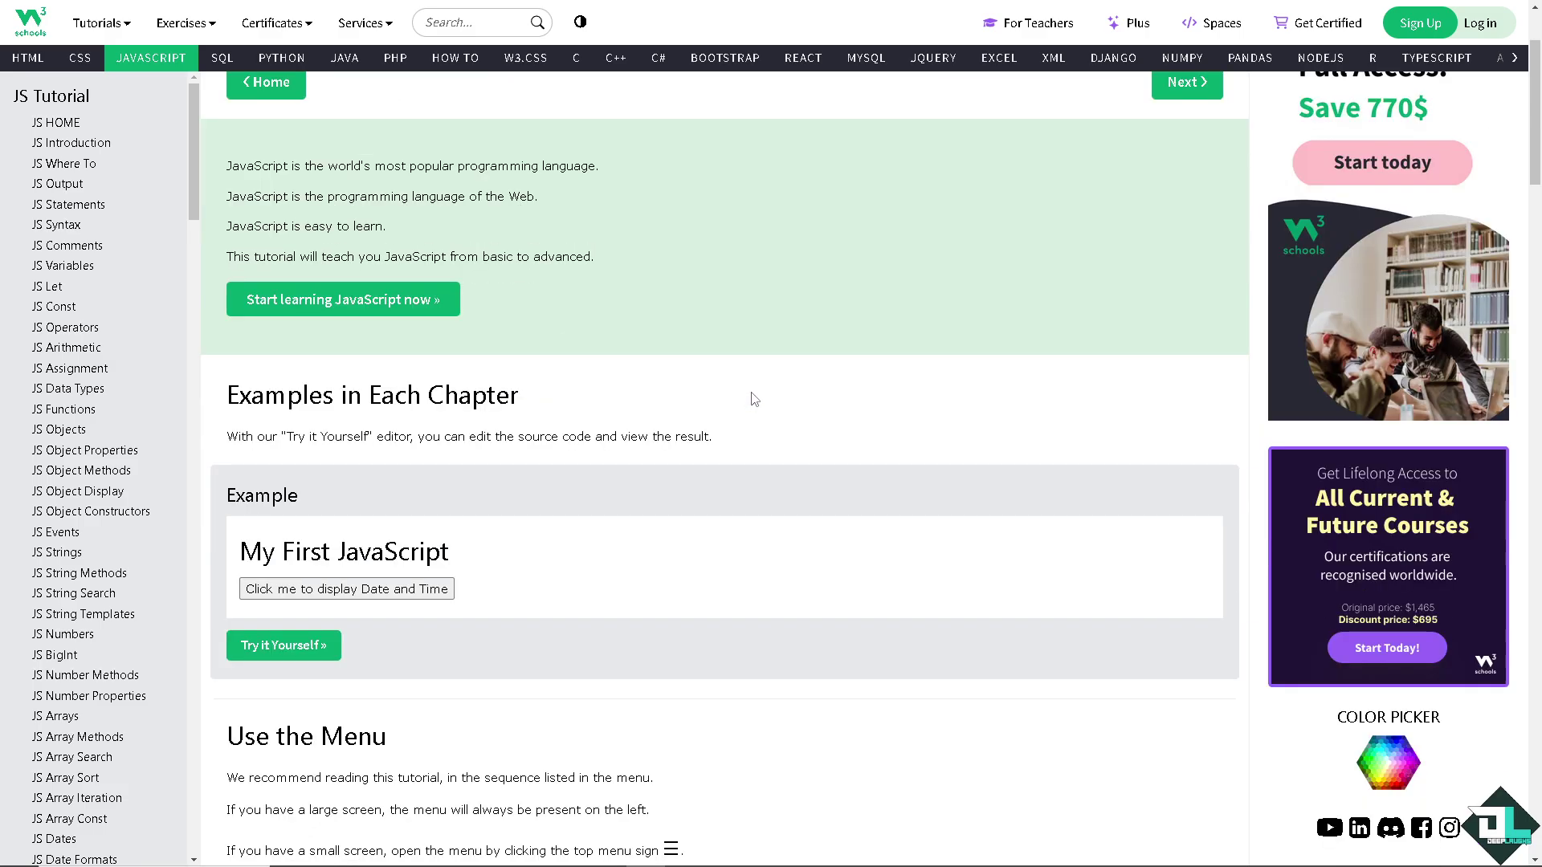
pyautogui.scroll(-2, 753, 395)
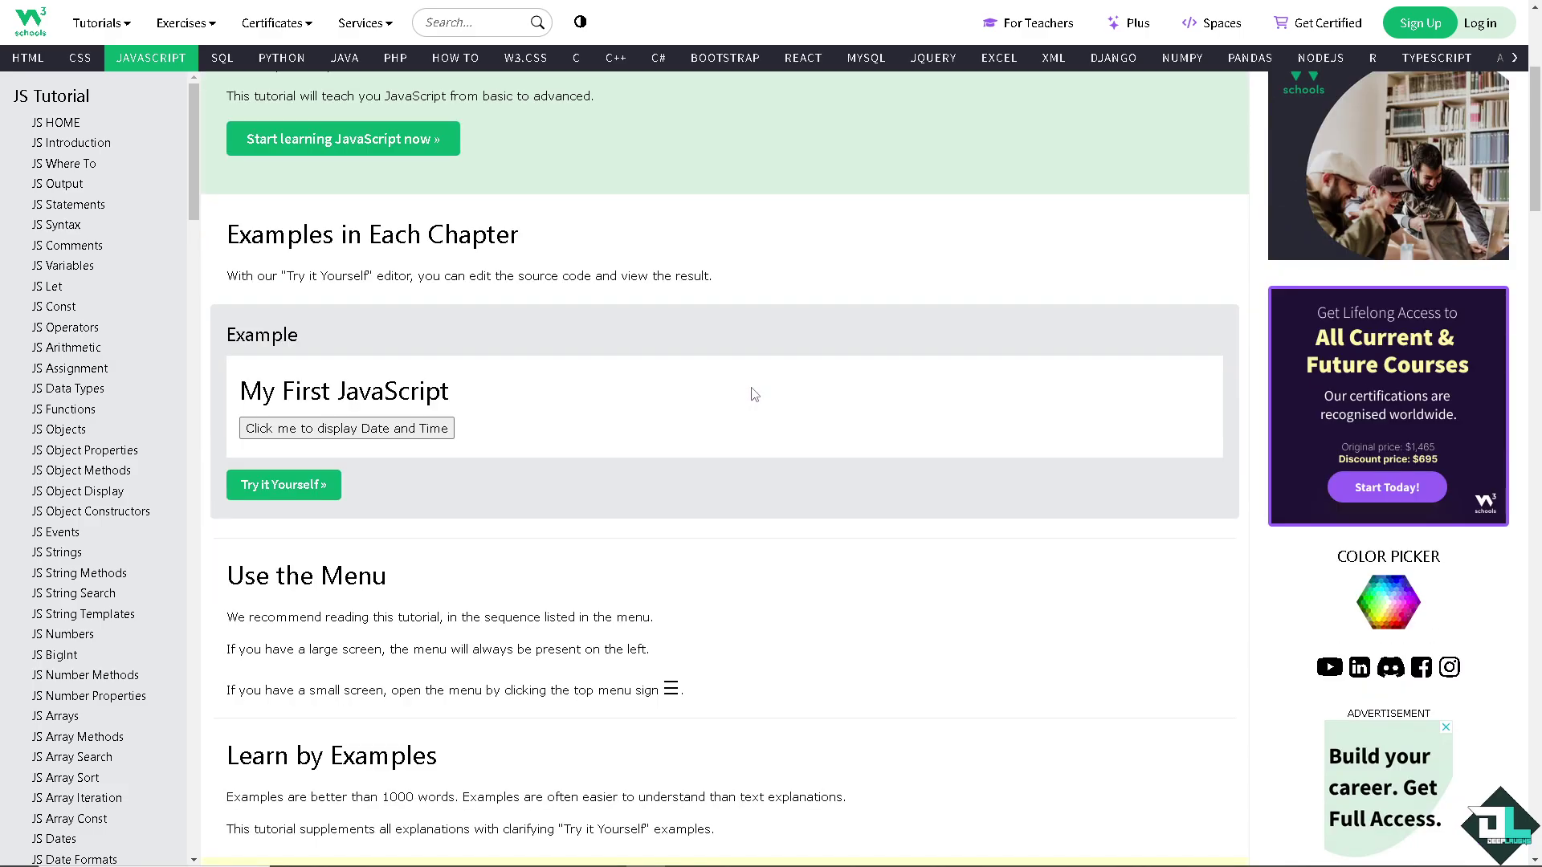
pyautogui.scroll(-6, 754, 395)
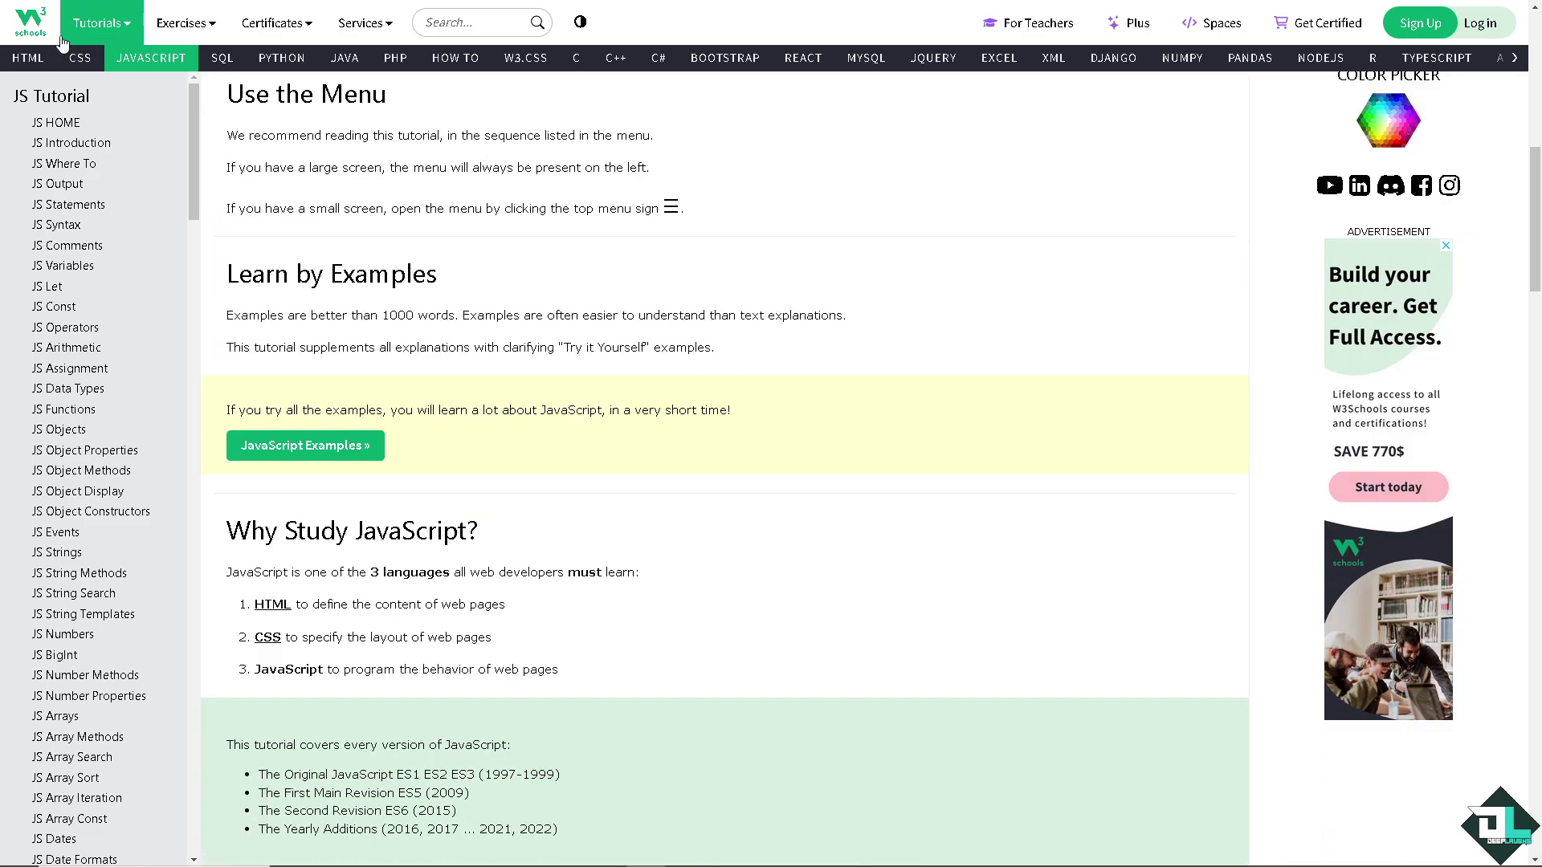
pyautogui.scroll(-2, 725, 257)
pyautogui.scroll(-2, 725, 256)
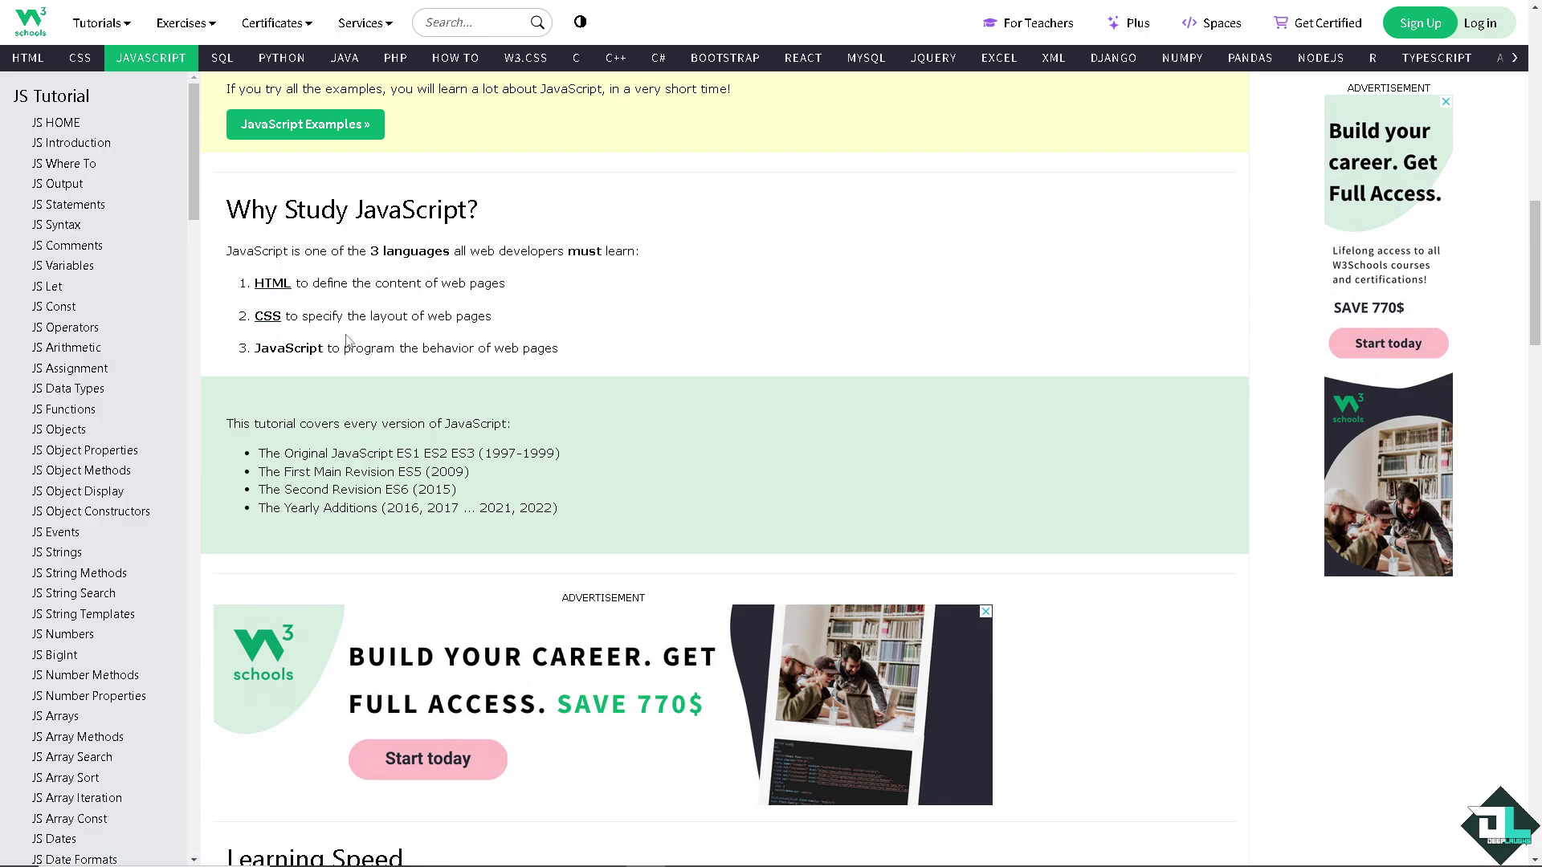
pyautogui.scroll(-10, 438, 363)
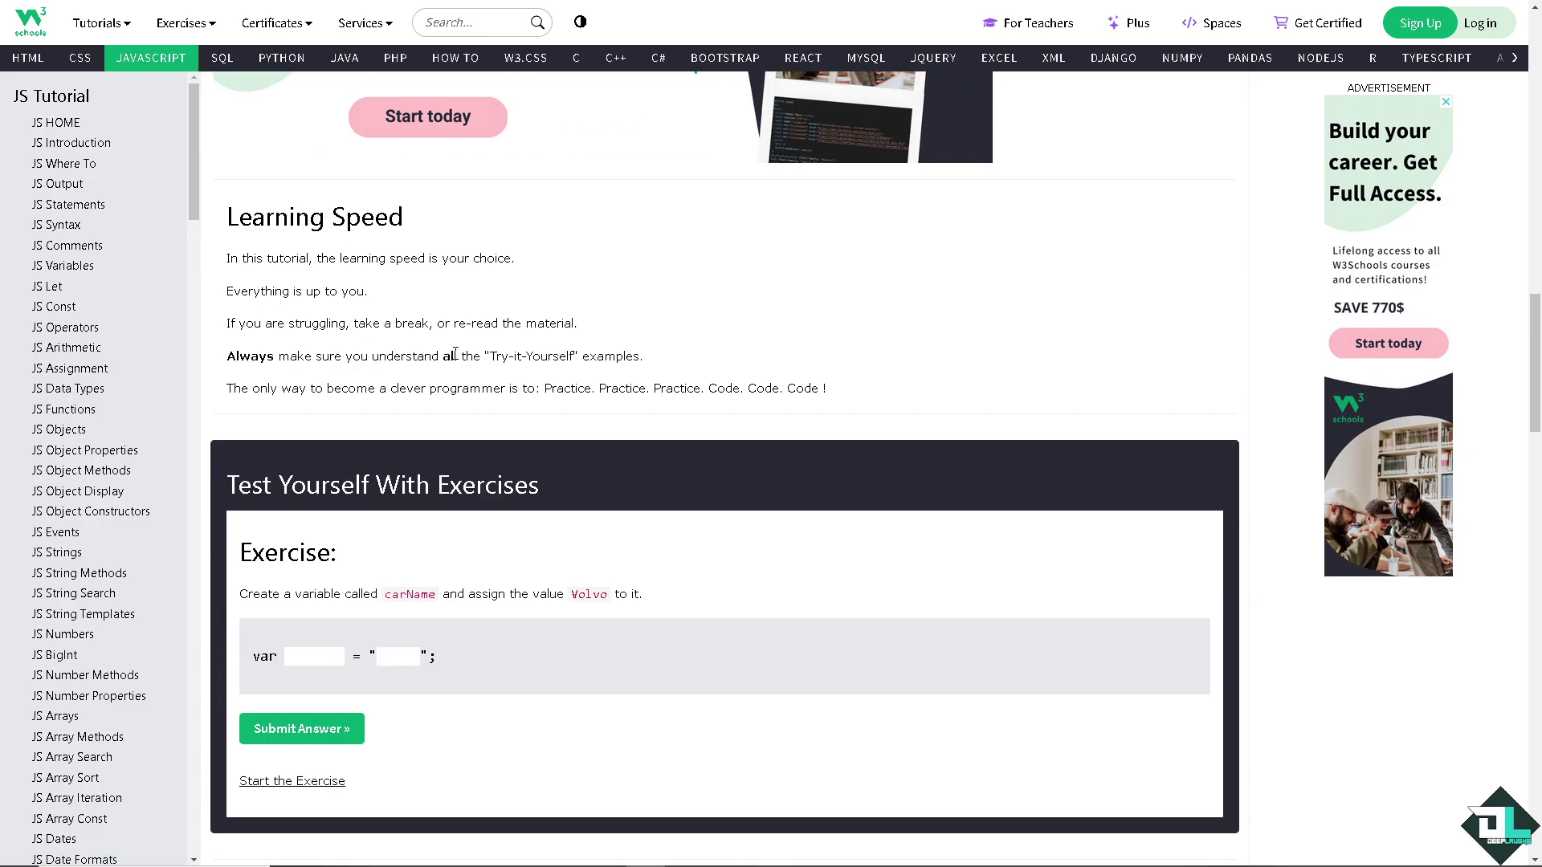
pyautogui.scroll(-10, 455, 353)
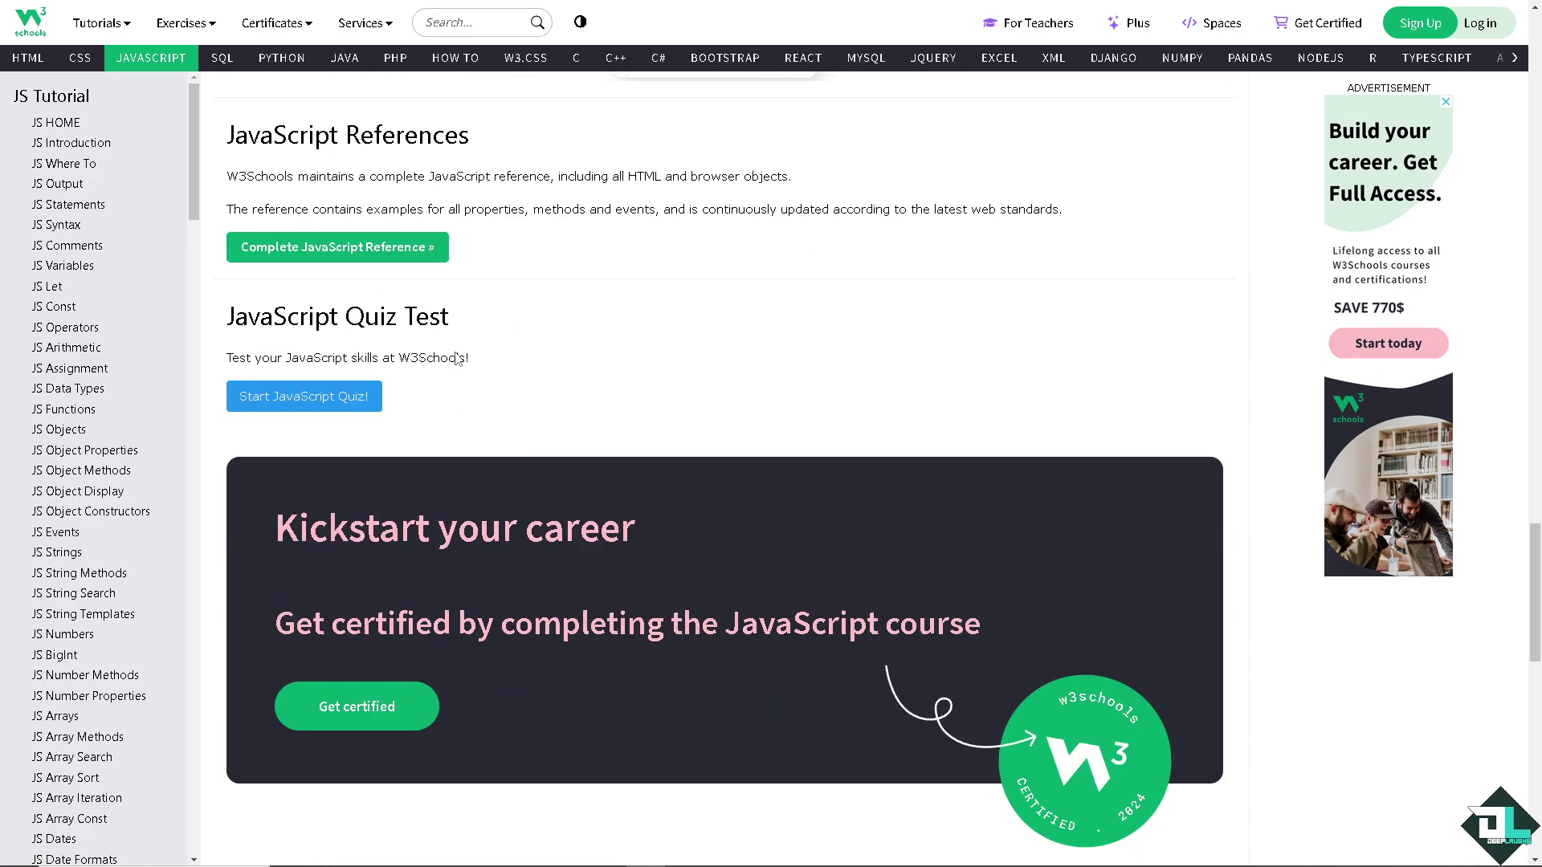
pyautogui.scroll(-10, 456, 353)
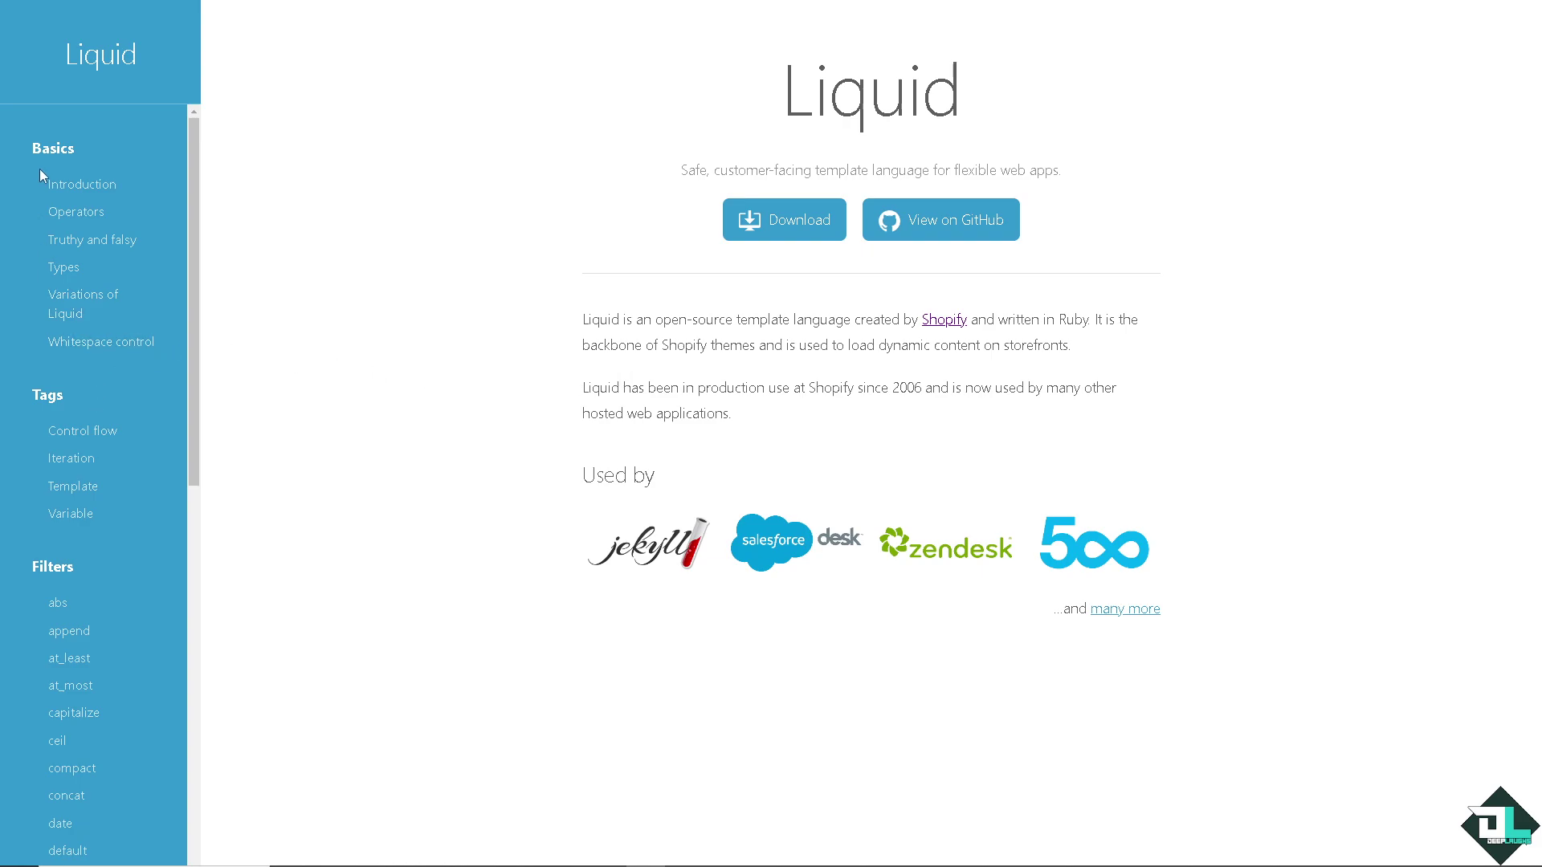
# Scroll the Liquid docs sidebar through Basics, Tags and the full Filters list
pyautogui.scroll(-4, 94, 316)
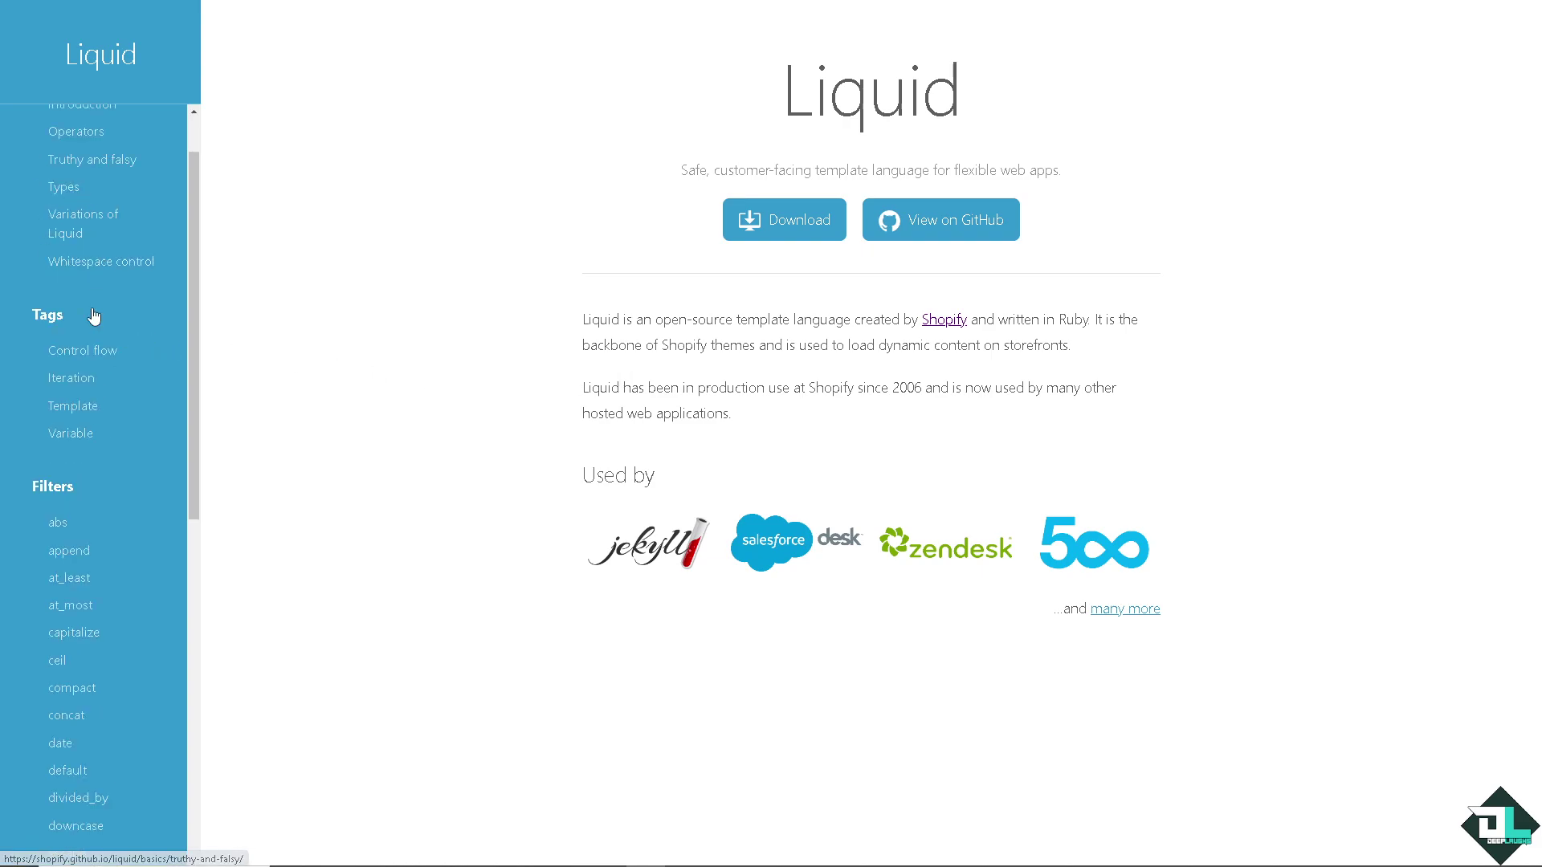
pyautogui.scroll(-4, 95, 316)
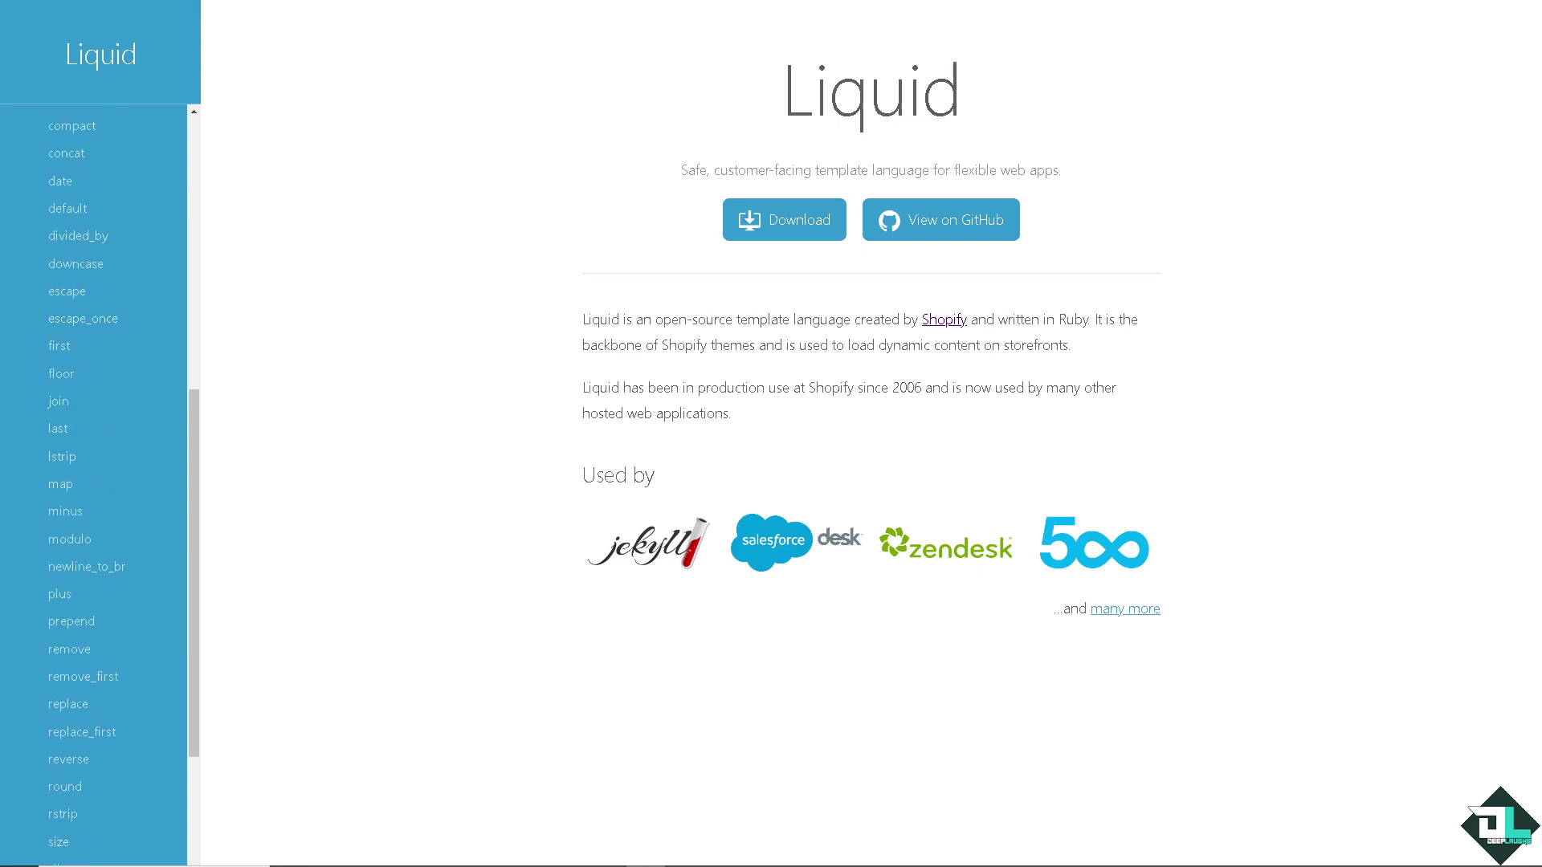
pyautogui.scroll(-4, 128, 339)
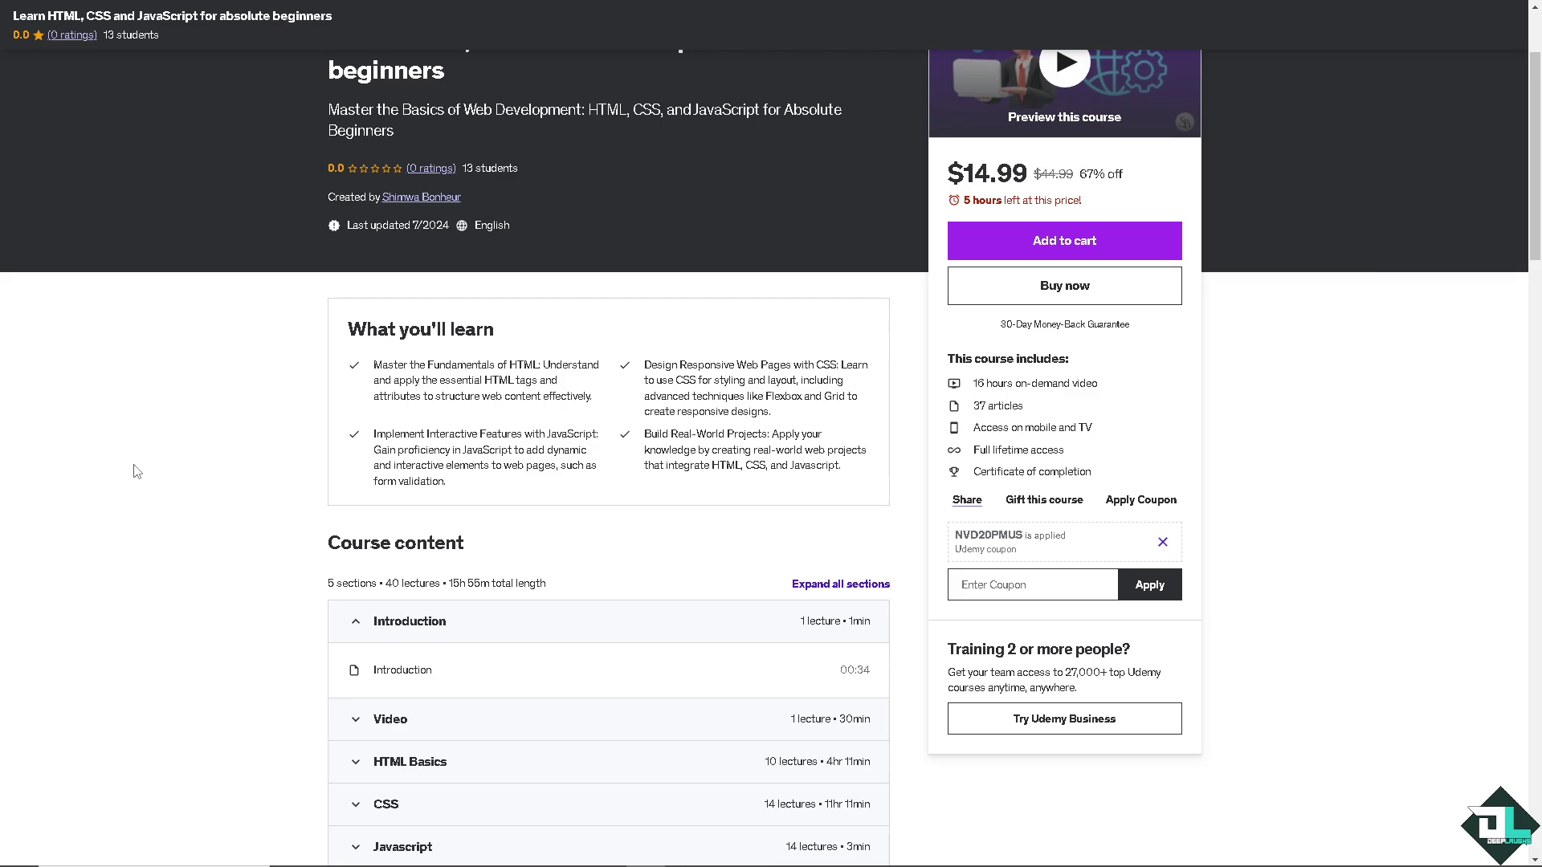
pyautogui.scroll(2, 104, 472)
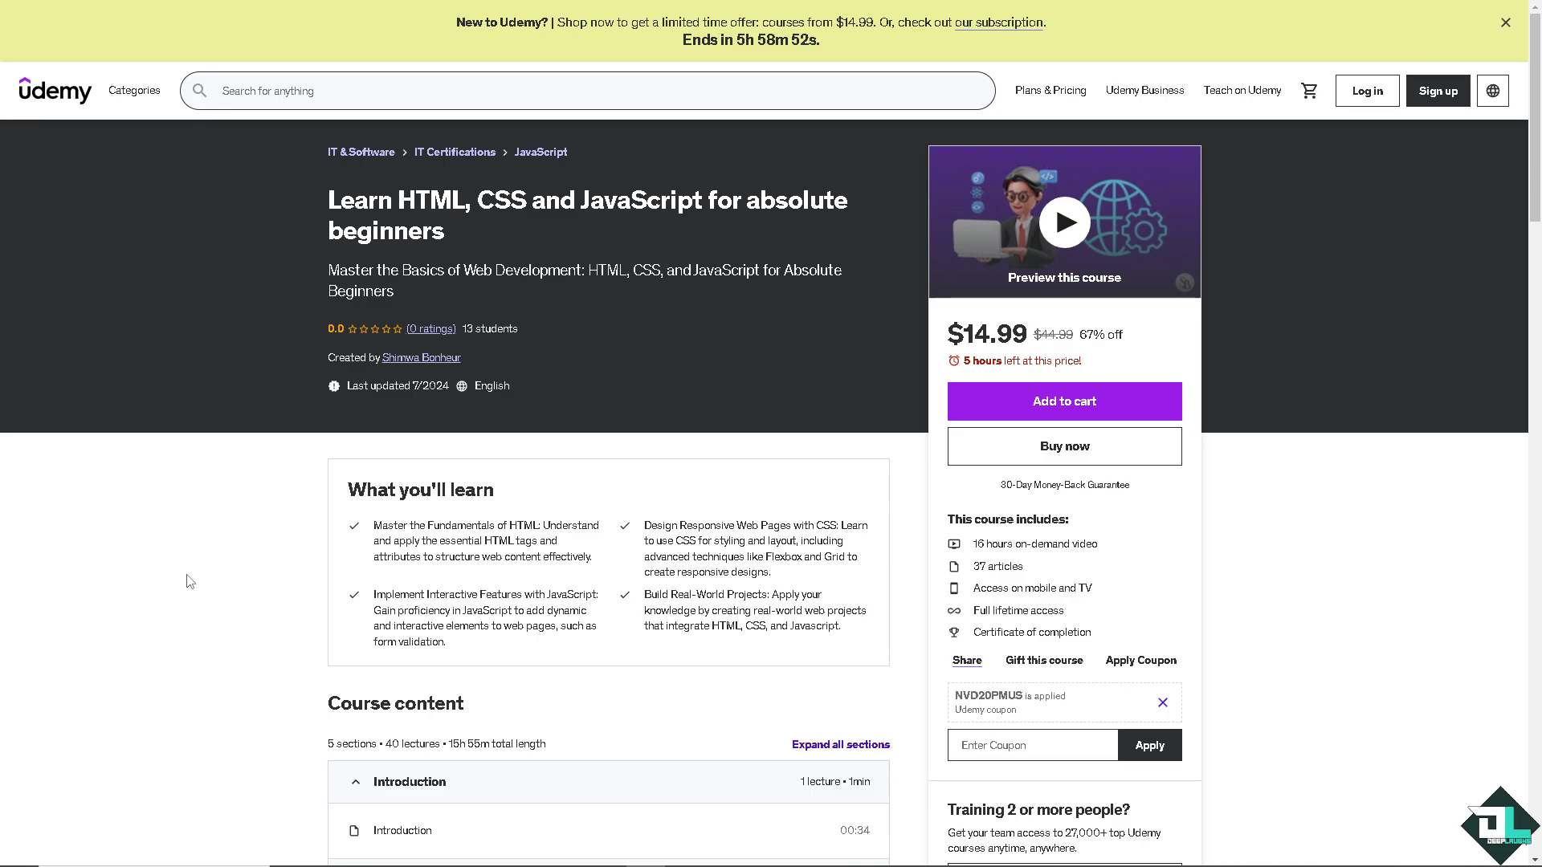
pyautogui.scroll(-2, 187, 580)
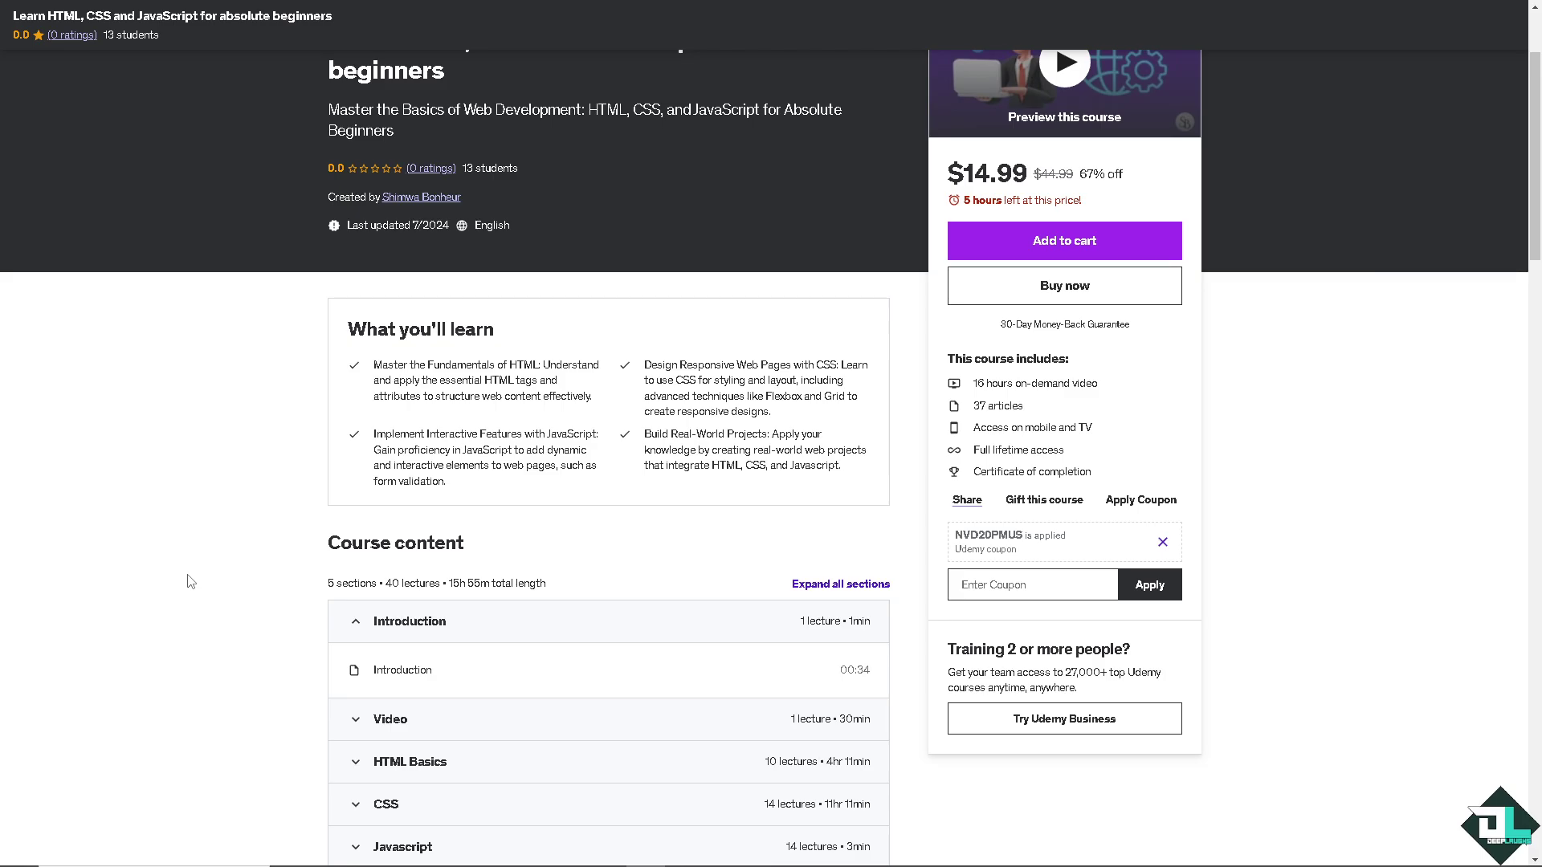
pyautogui.scroll(-1, 190, 581)
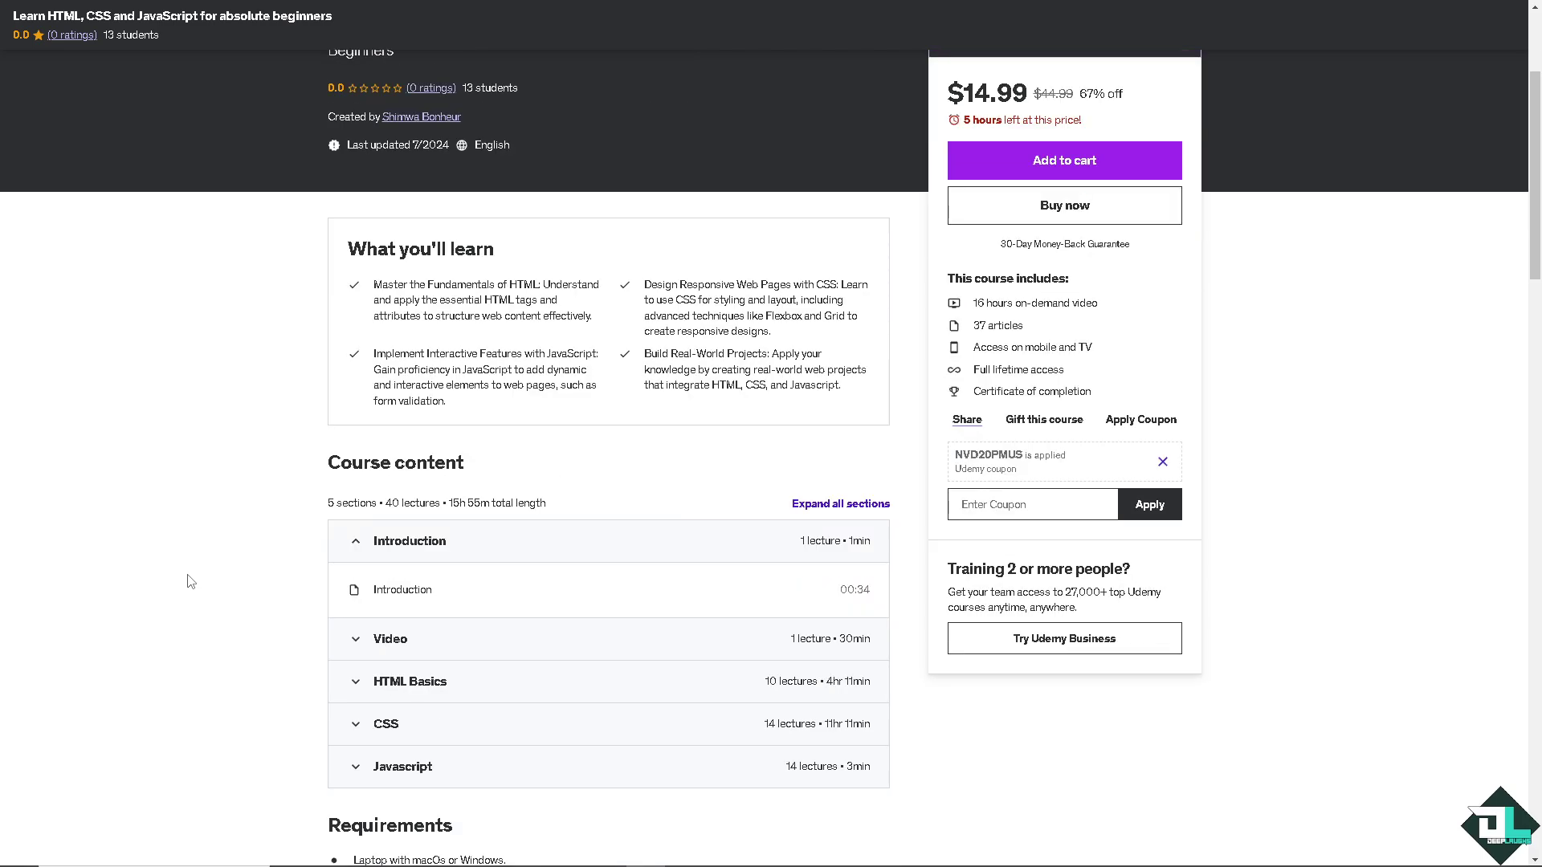
pyautogui.scroll(-2, 191, 581)
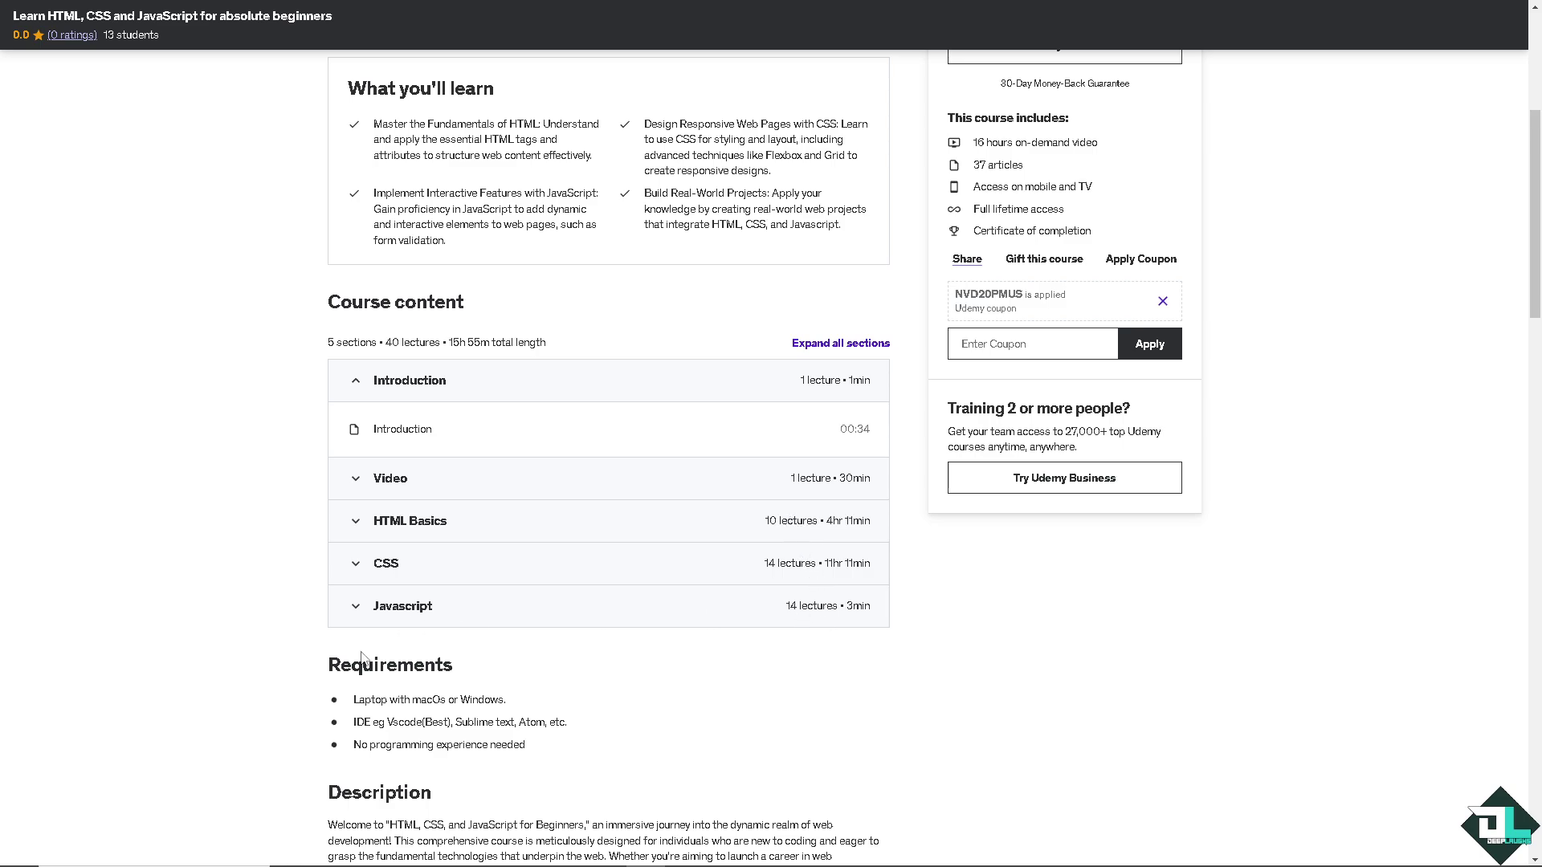
pyautogui.scroll(-3, 341, 648)
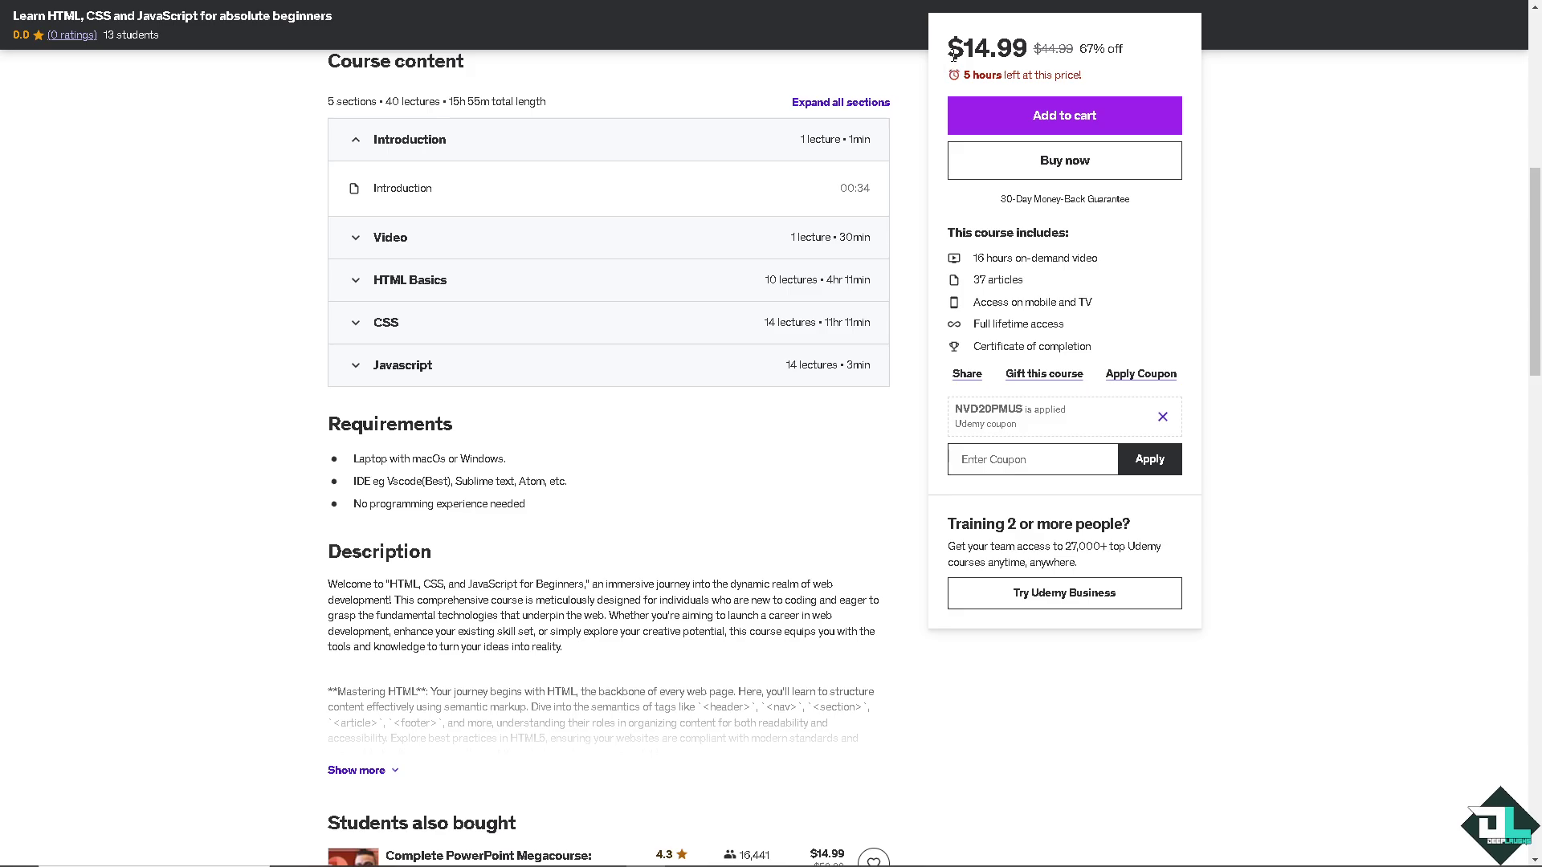
pyautogui.scroll(-2, 325, 602)
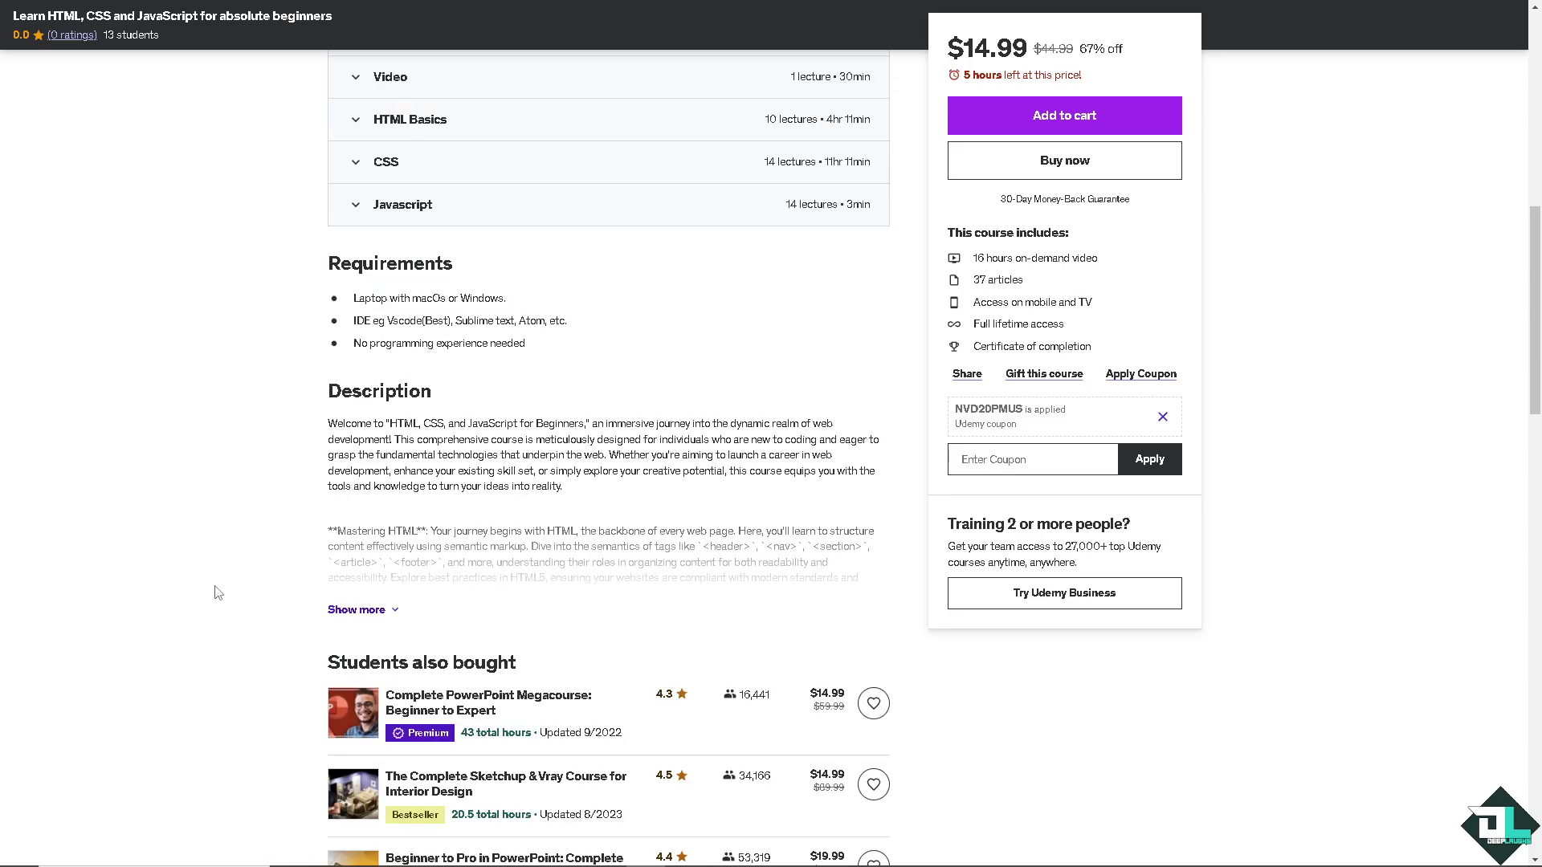
pyautogui.scroll(-2, 221, 594)
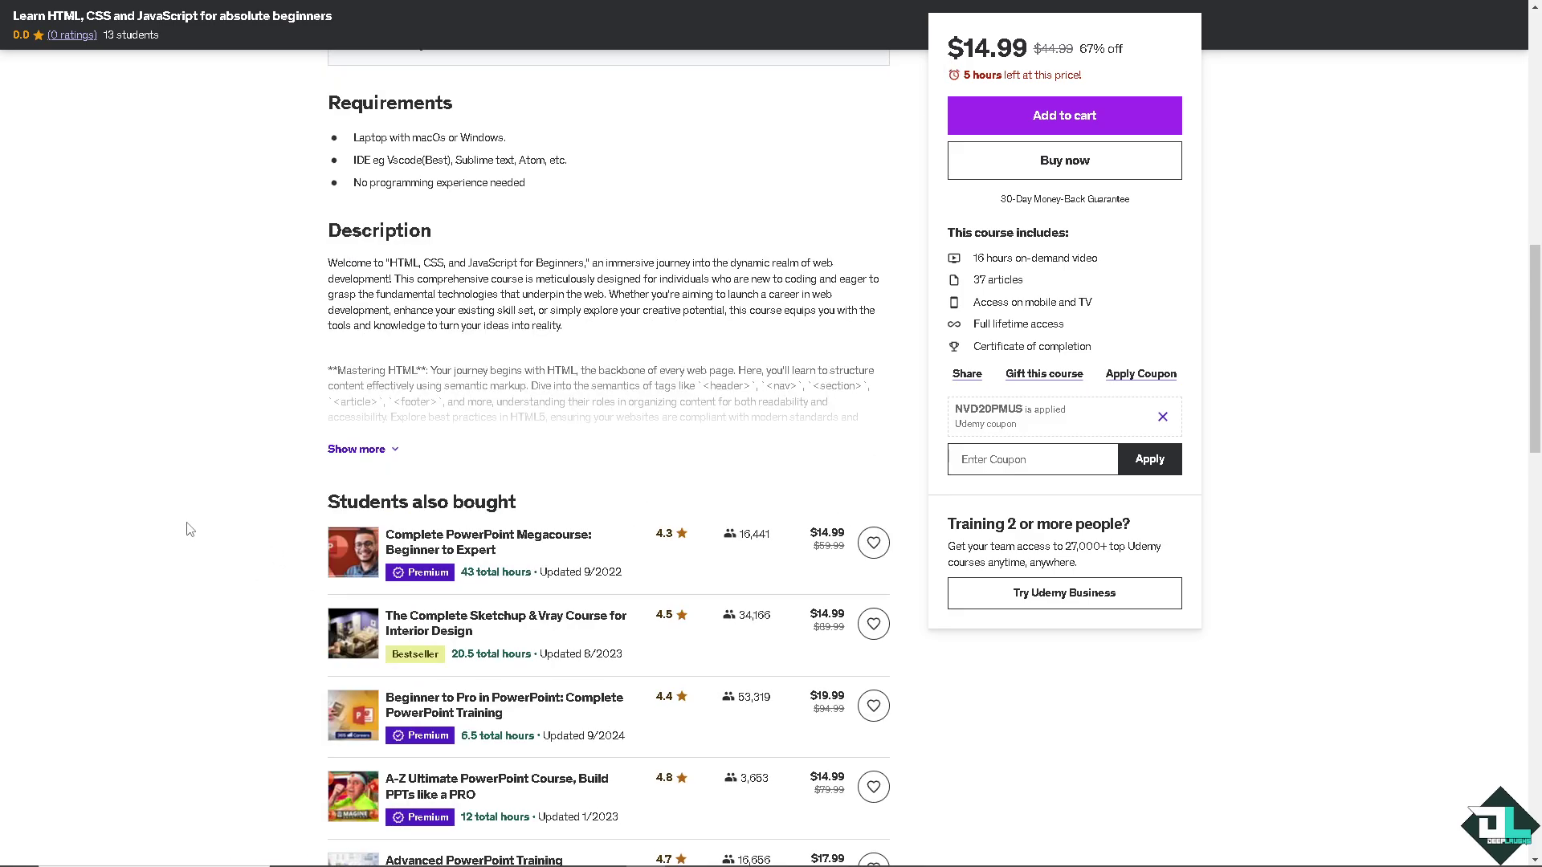
pyautogui.scroll(-7, 189, 530)
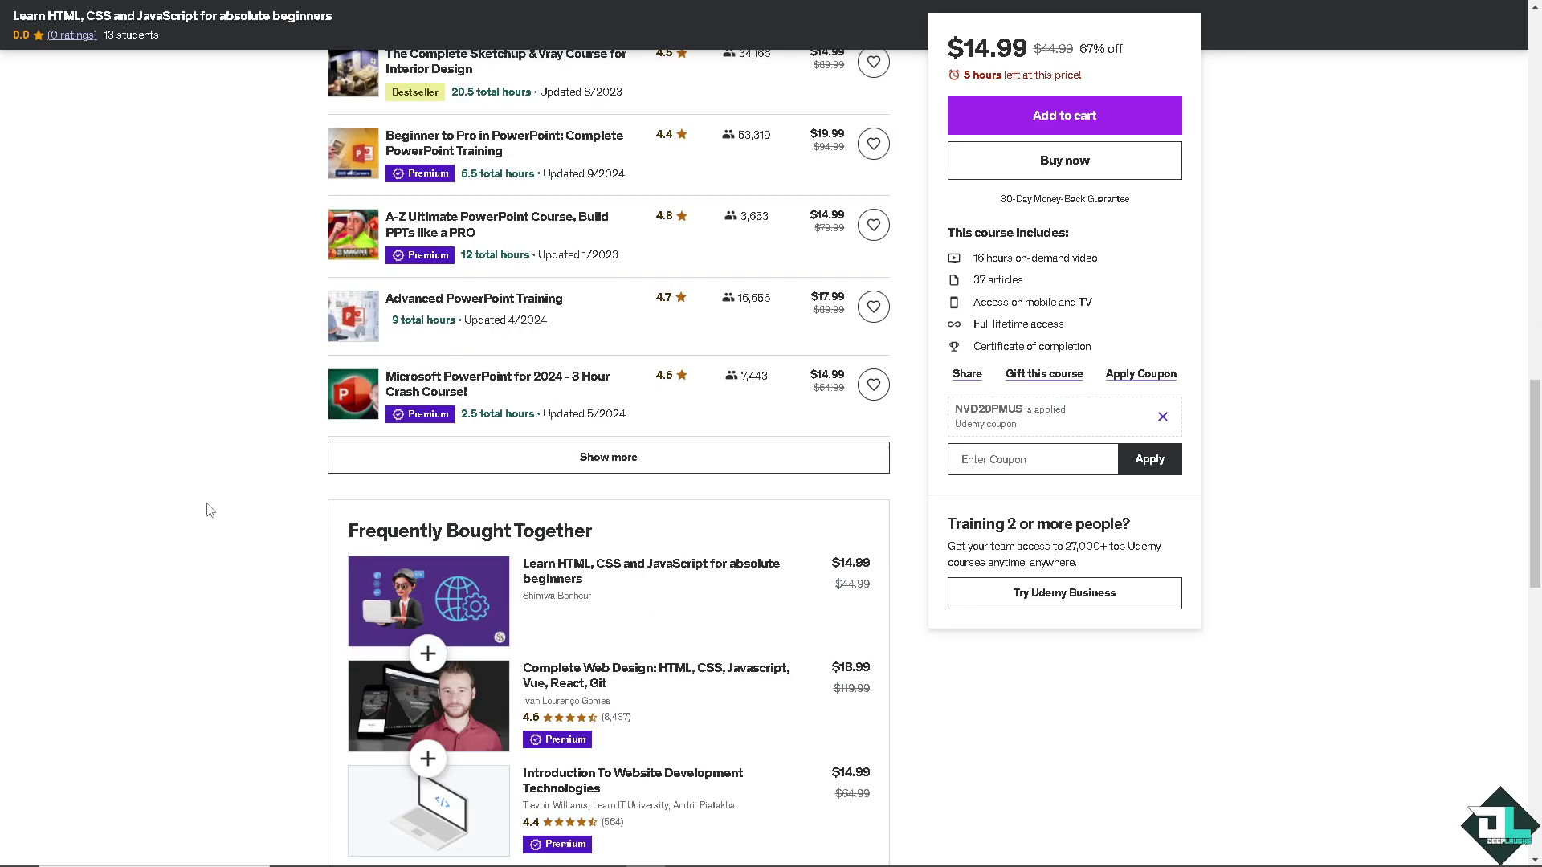
pyautogui.scroll(13, 214, 493)
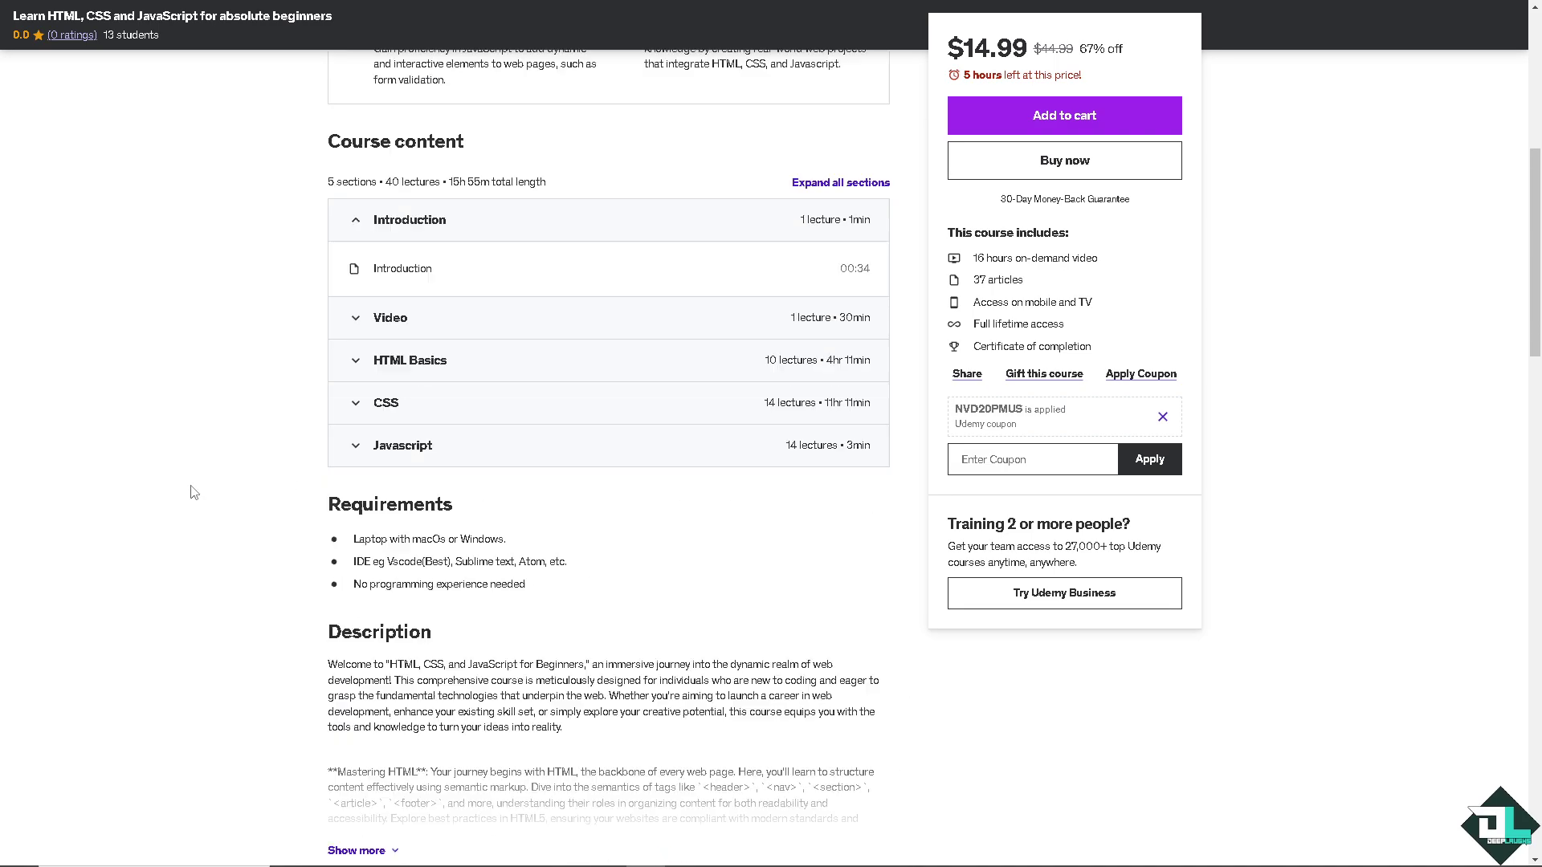
pyautogui.scroll(5, 197, 494)
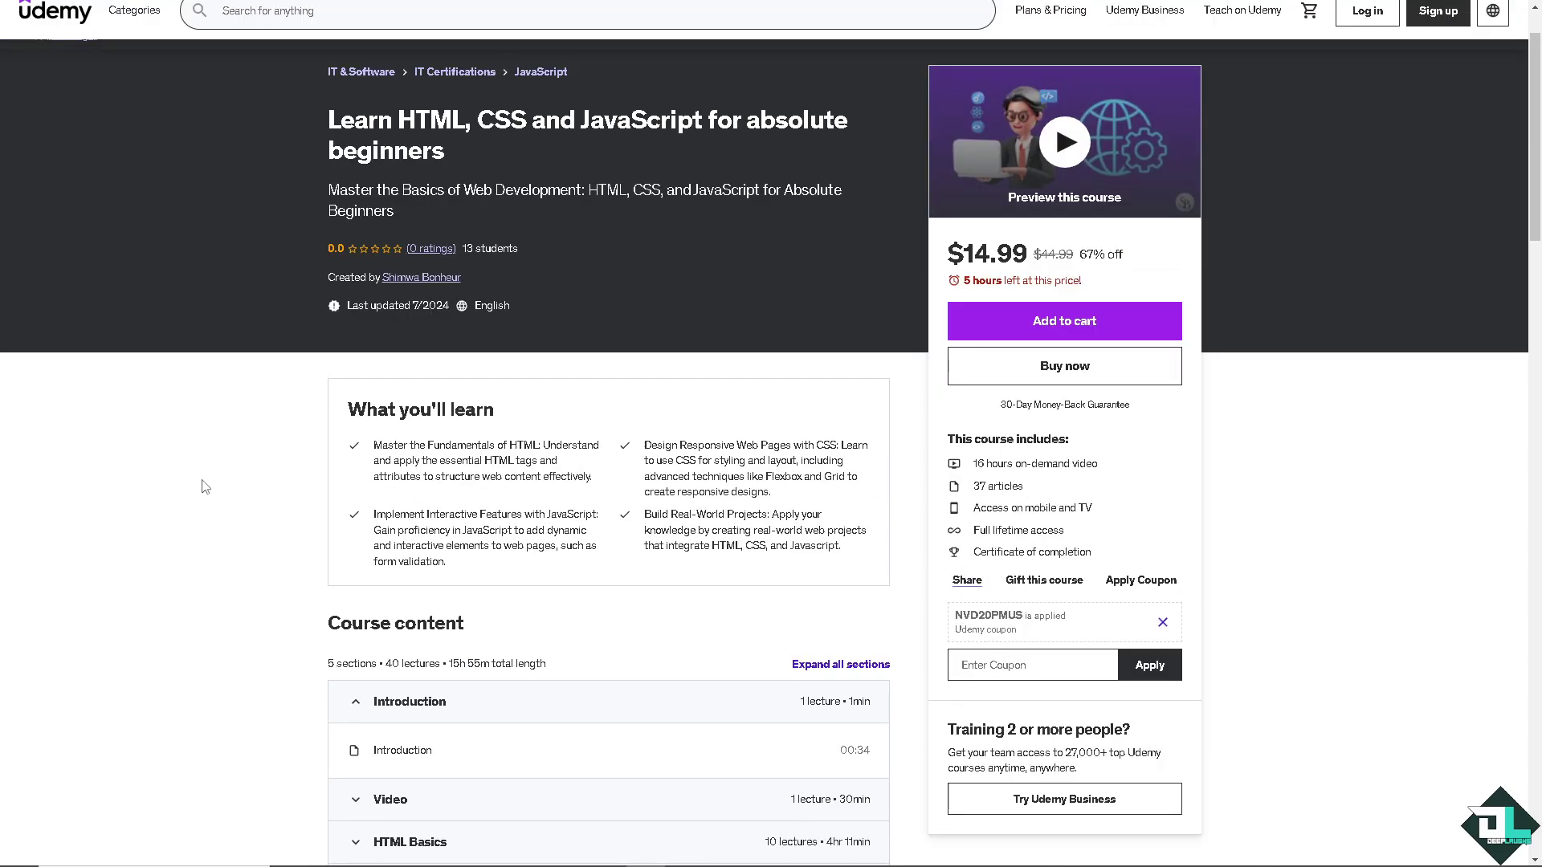
# Scroll back to the top of Fiverr's 'Find the right freelance service' homepage
pyautogui.scroll(1, 217, 478)
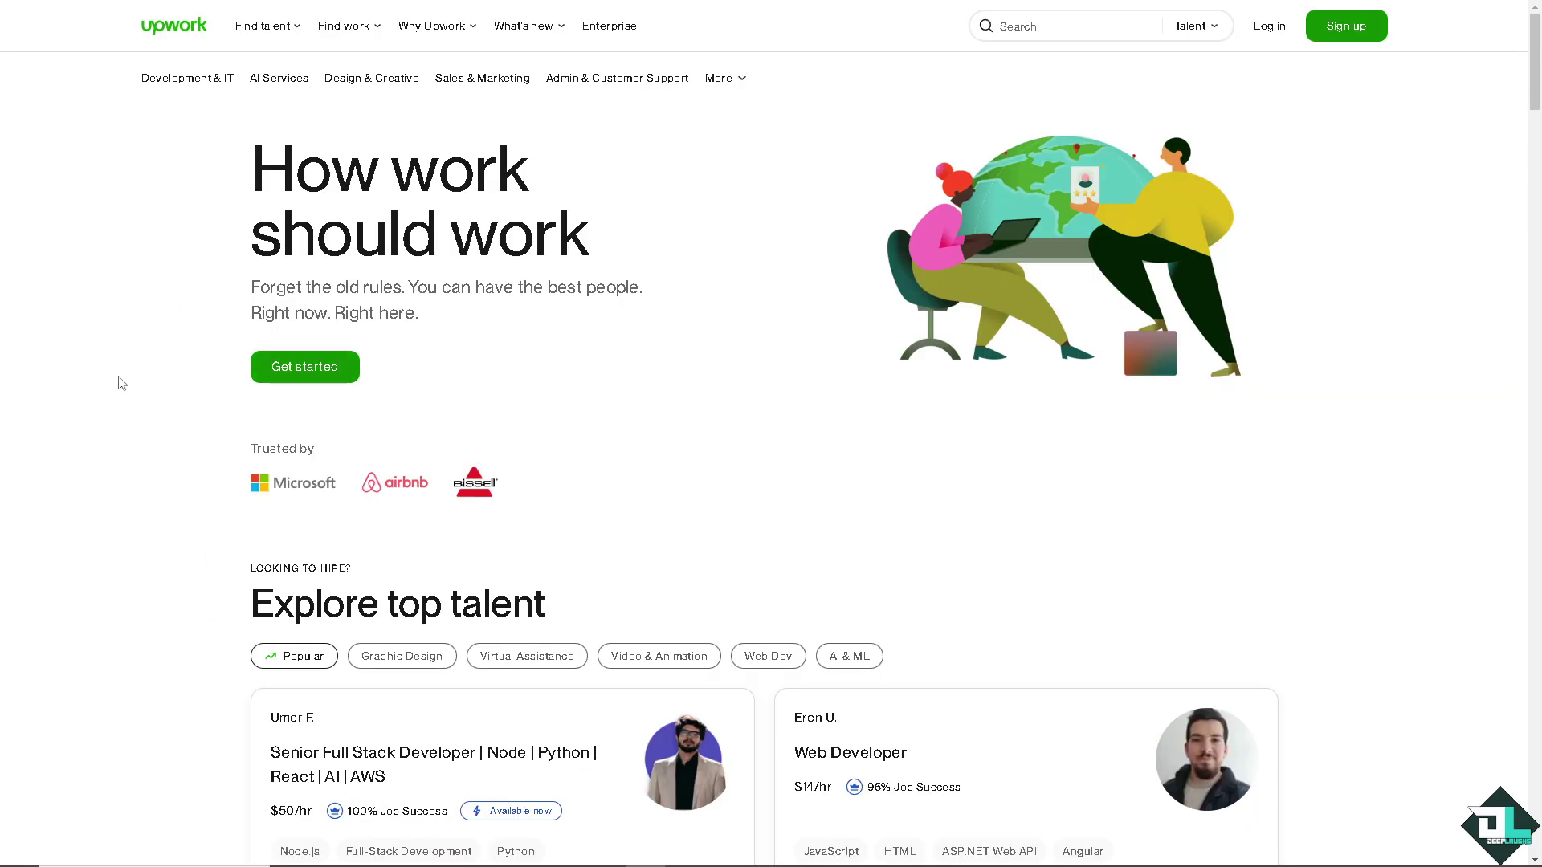
# Scroll down Upwork's home page to the Explore top talent freelancer cards, then back up
pyautogui.scroll(-5, 138, 376)
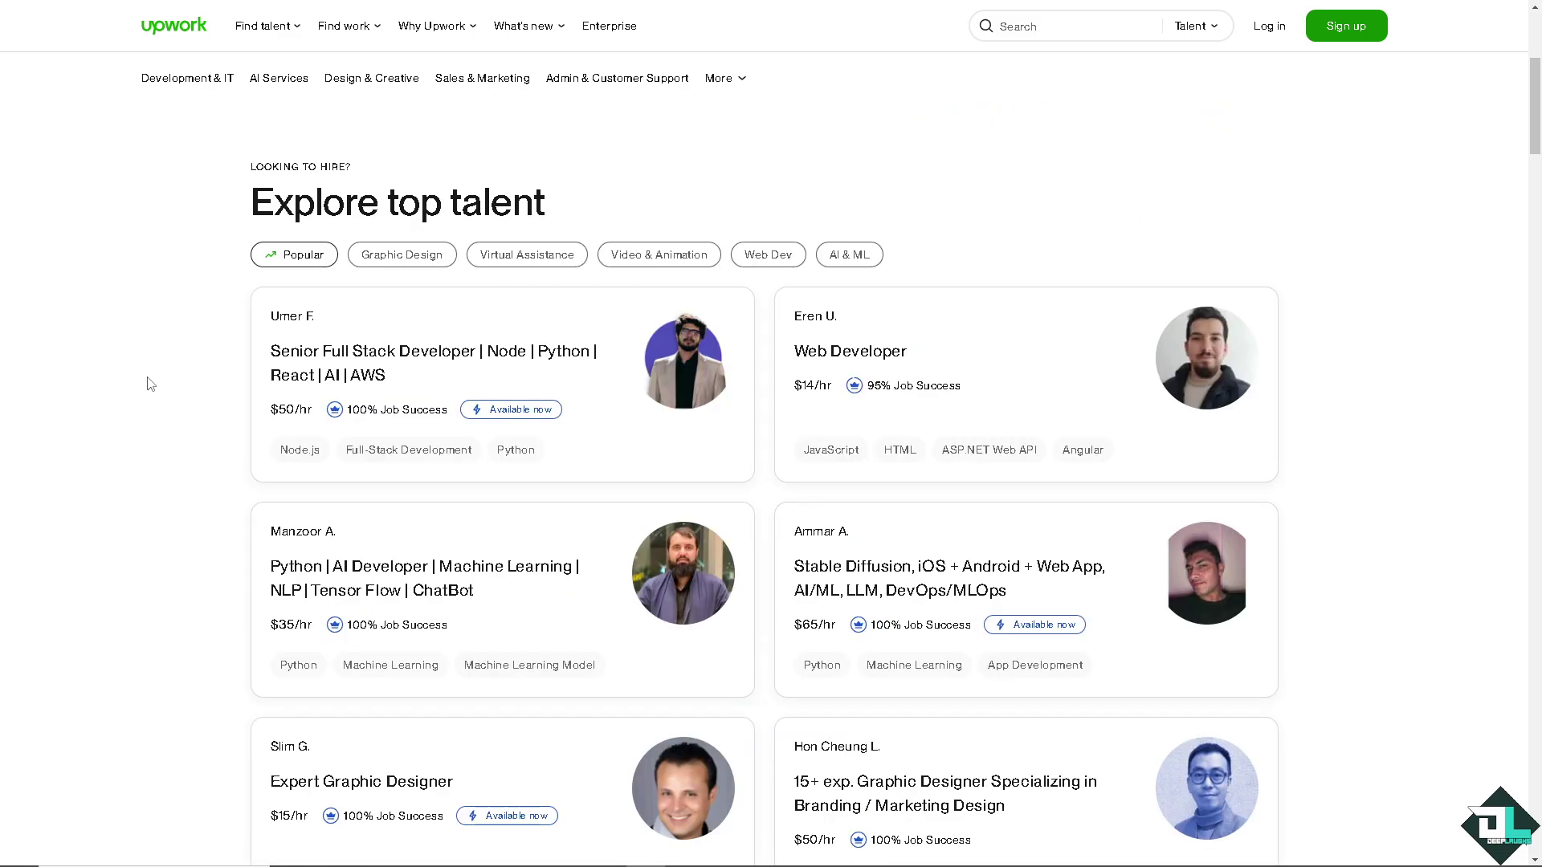
pyautogui.scroll(-2, 166, 384)
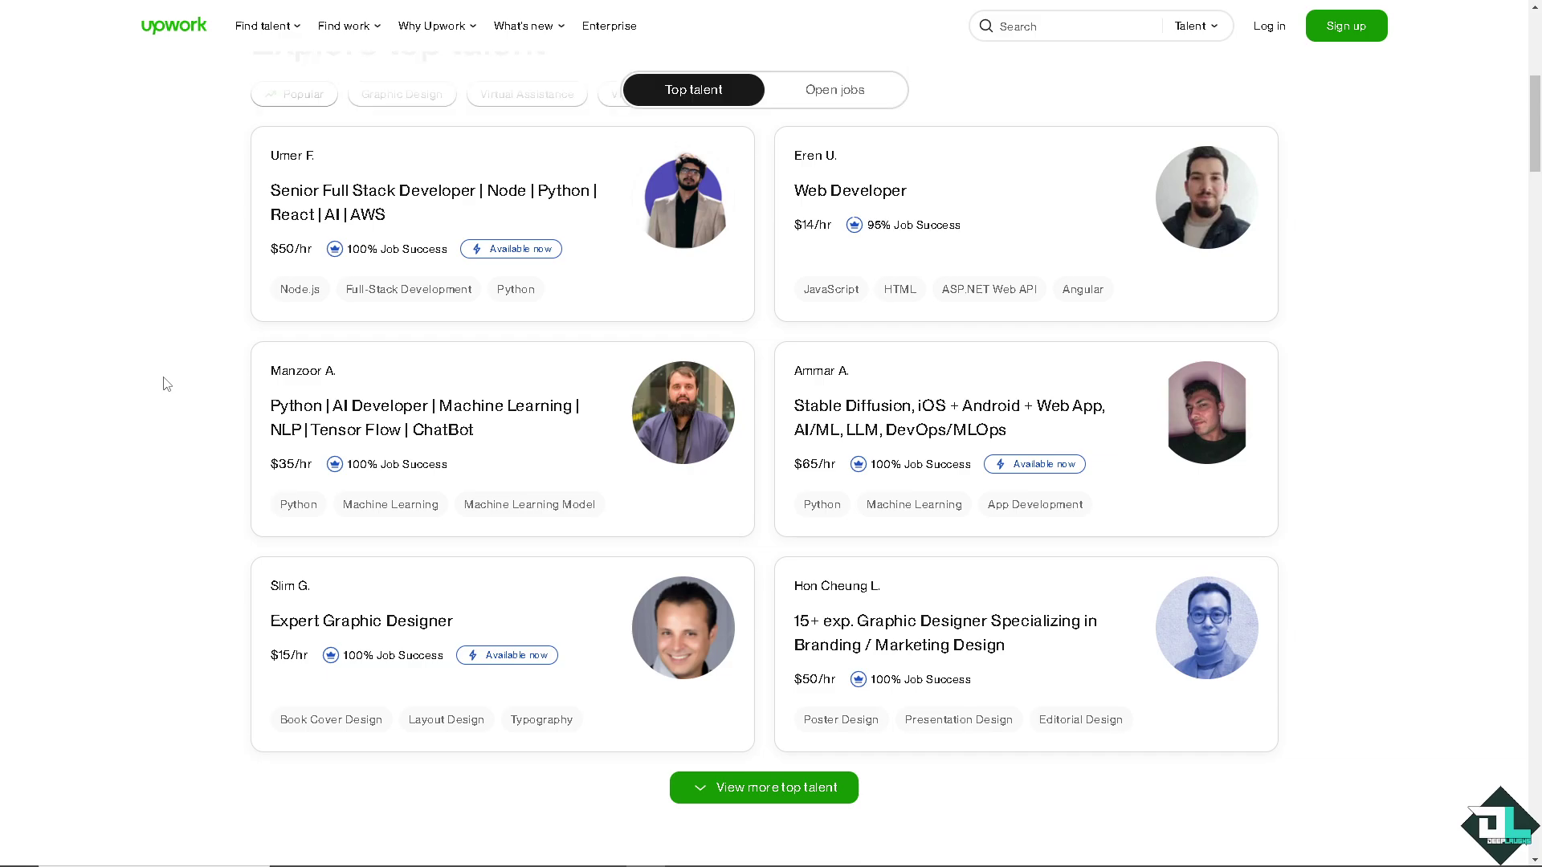
pyautogui.scroll(7, 166, 384)
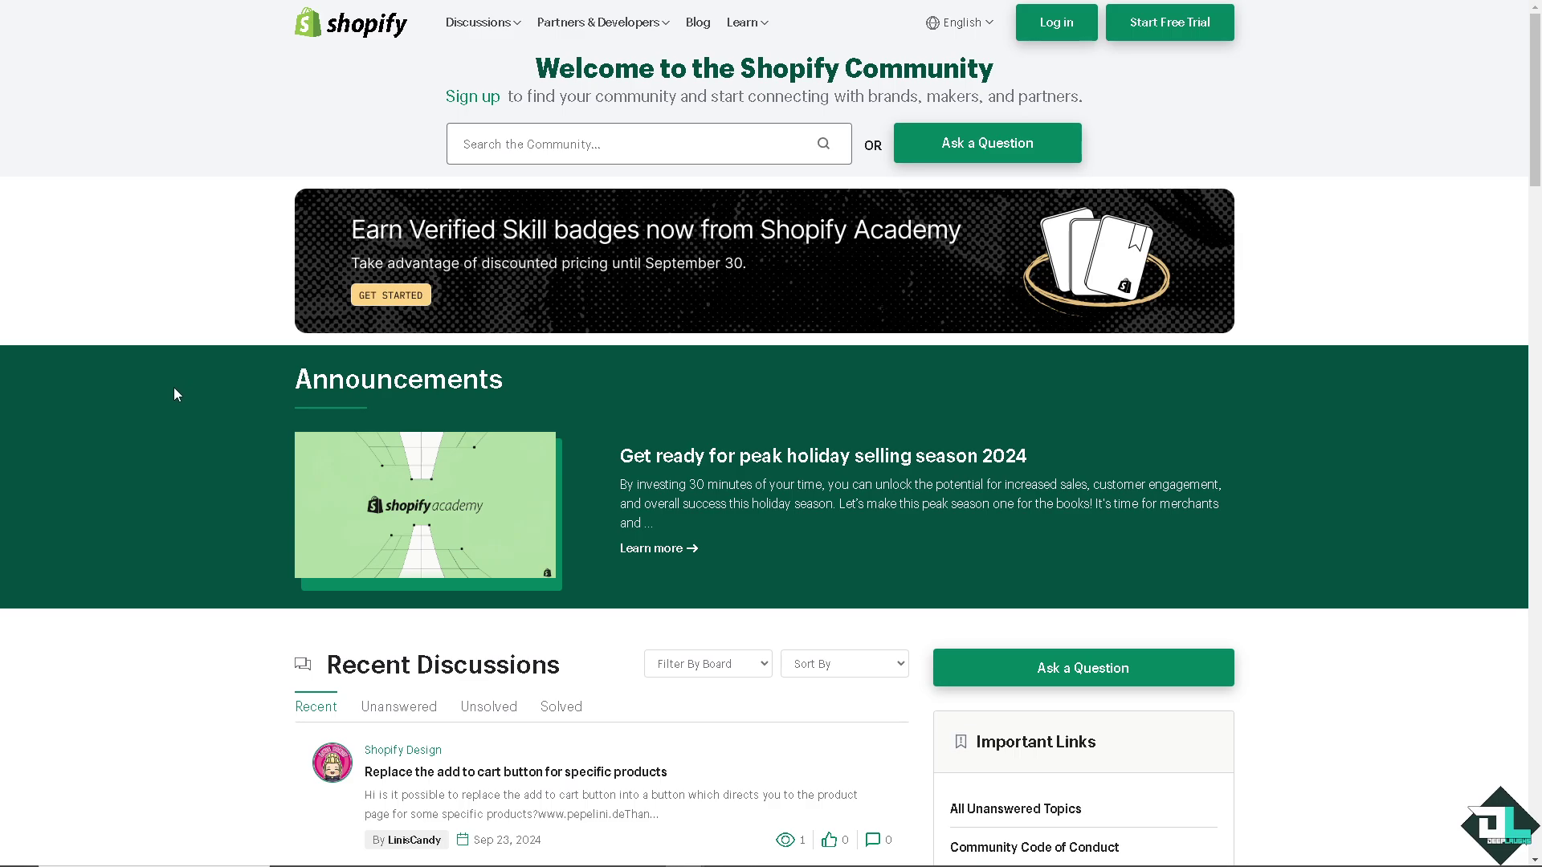
# Scroll through Shopify Community's Recent Discussions, past 'Custom font needed on product page' and 'Change popup position'
pyautogui.scroll(-1, 171, 391)
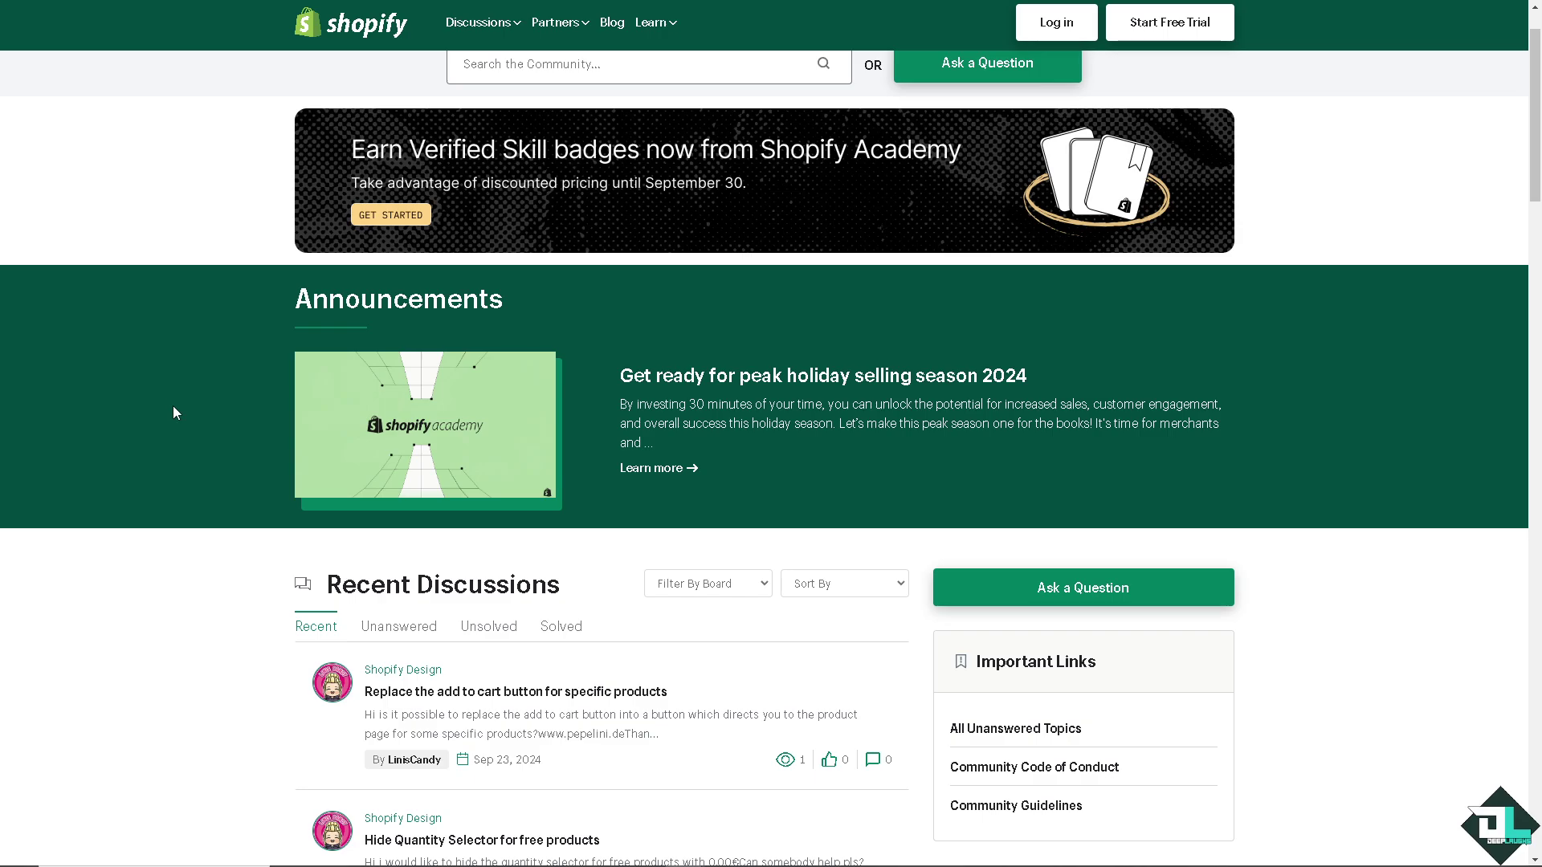
pyautogui.scroll(-2, 174, 407)
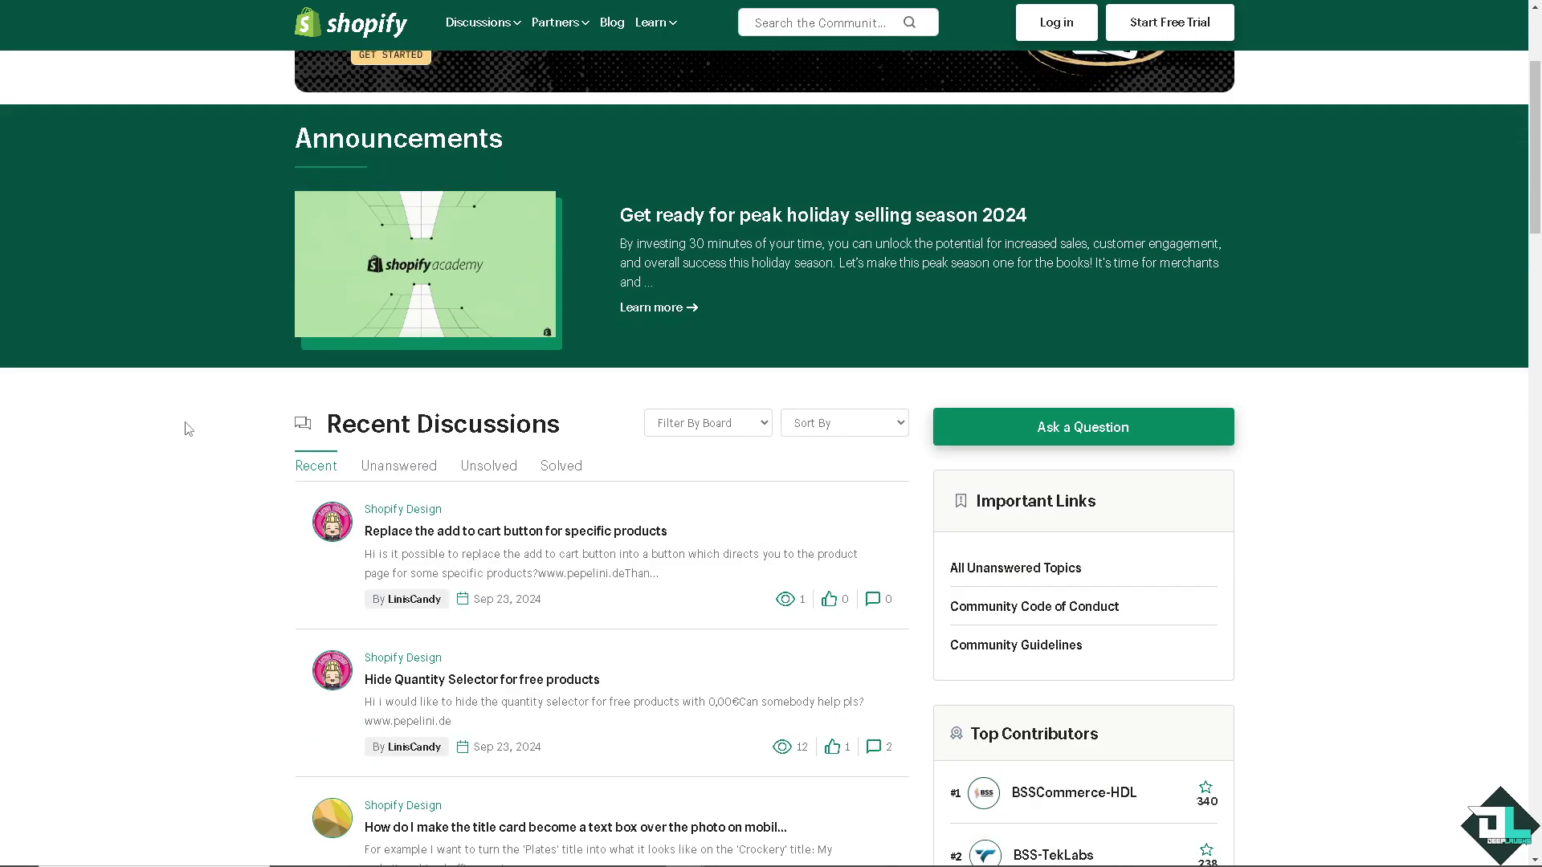
pyautogui.scroll(-2, 187, 430)
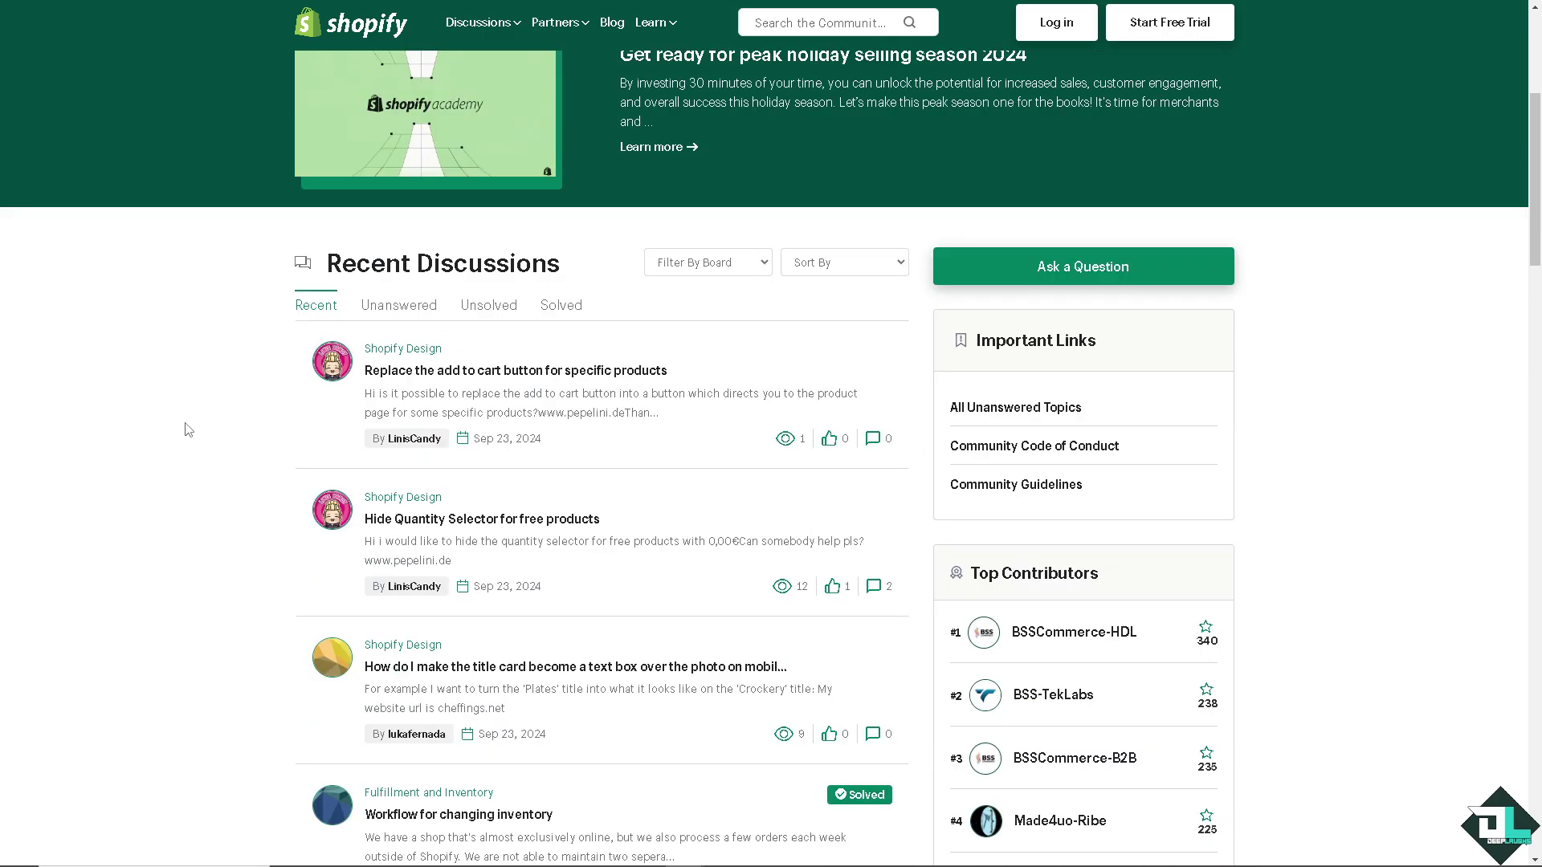
pyautogui.scroll(-6, 189, 431)
pyautogui.scroll(-7, 188, 432)
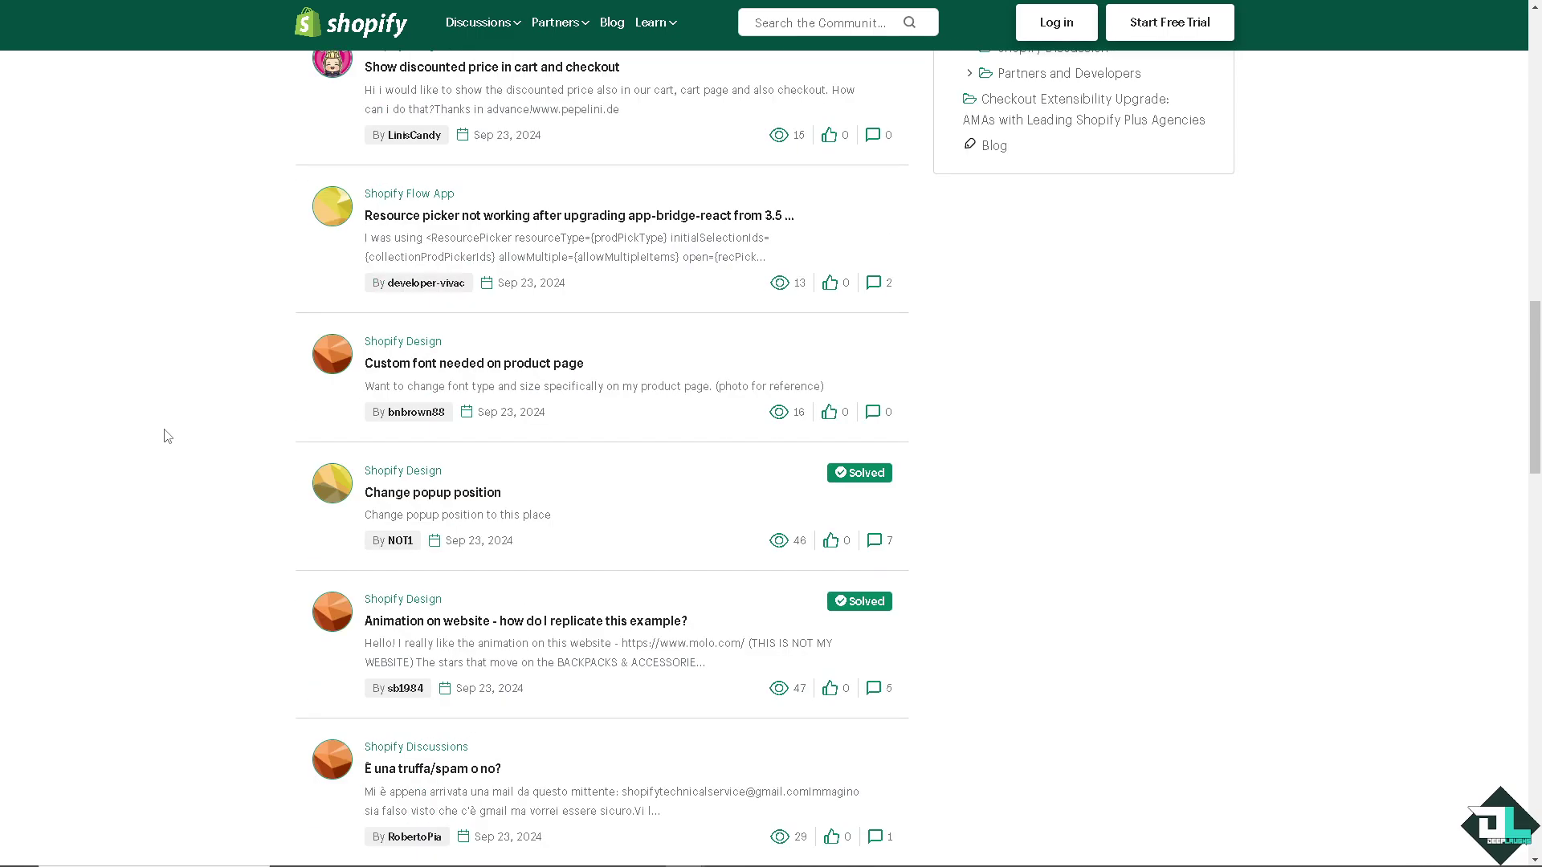